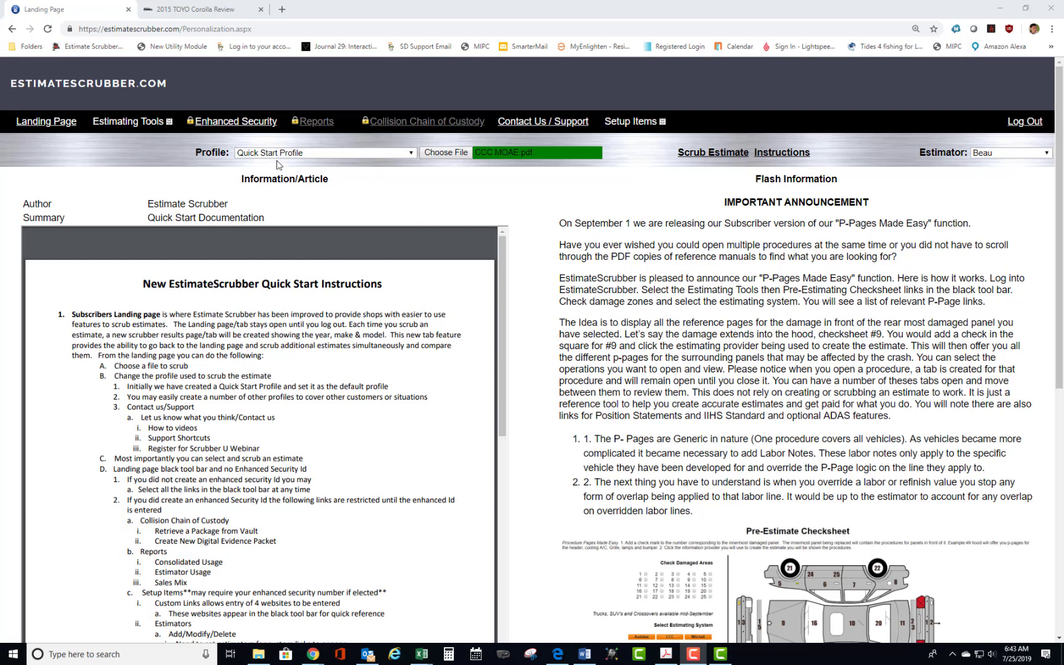
Choose the estimate file CCC MOAE.pdf and scrub it against the Quick Start Profile.
left_click(447, 155)
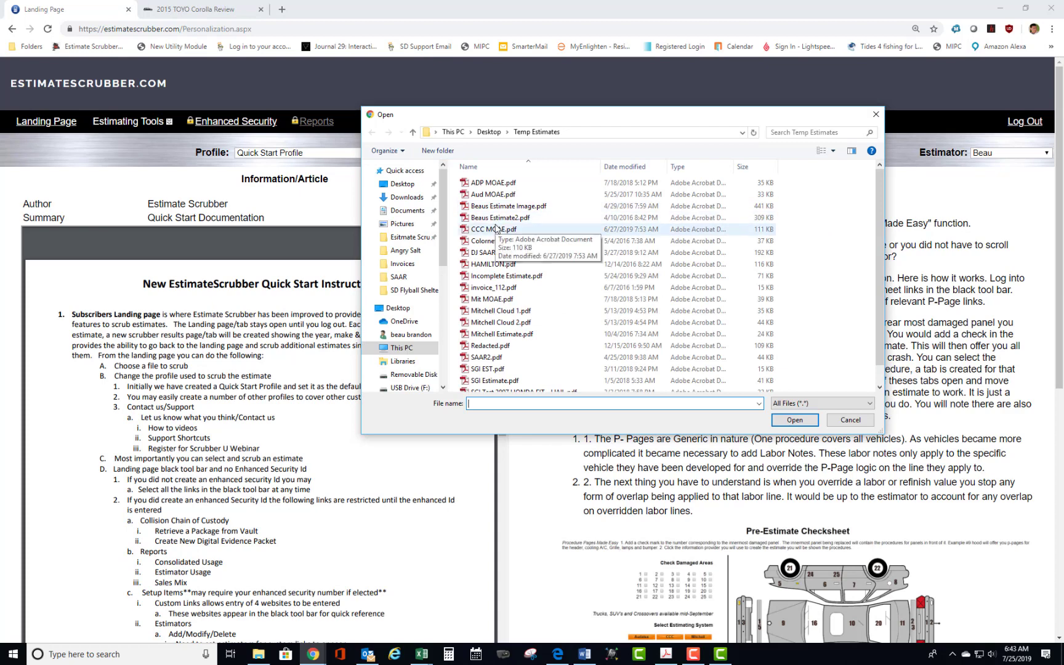
left_click(496, 229)
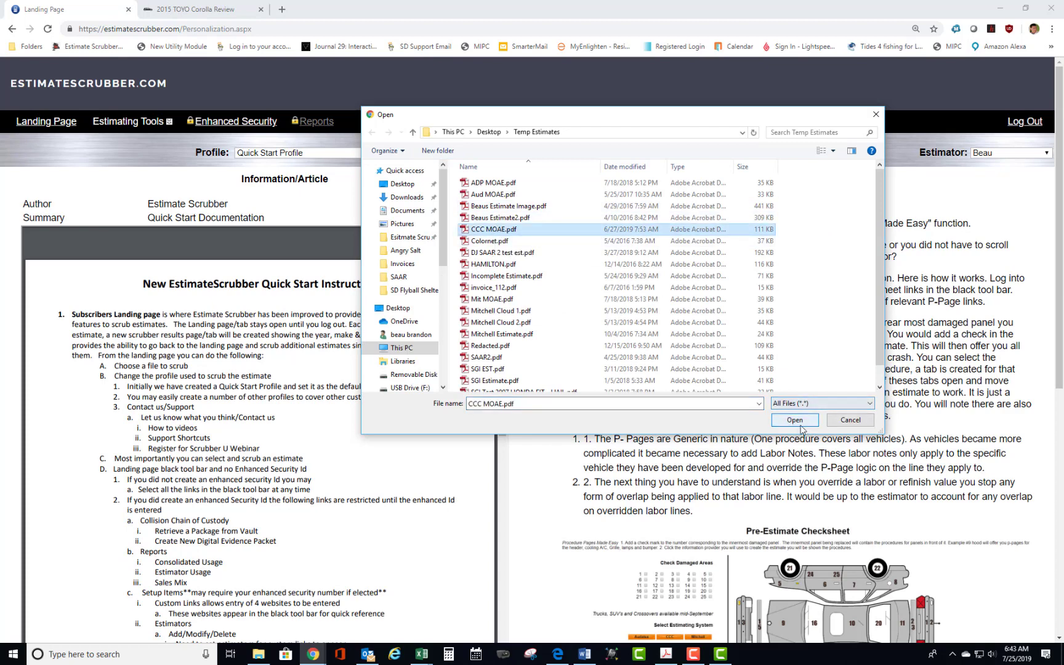
left_click(796, 421)
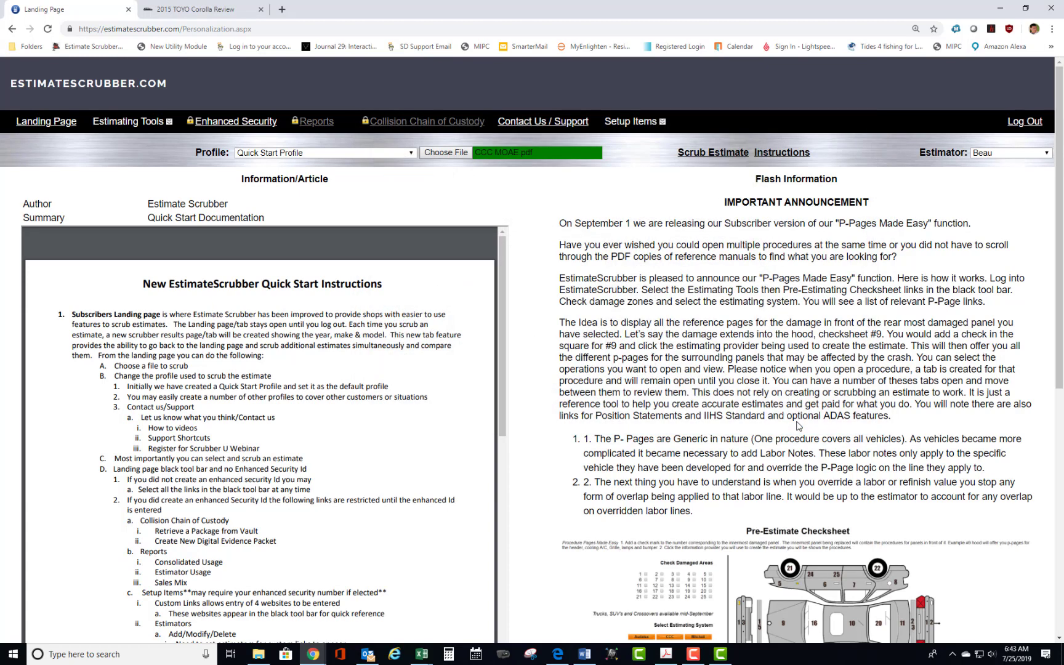
left_click(686, 154)
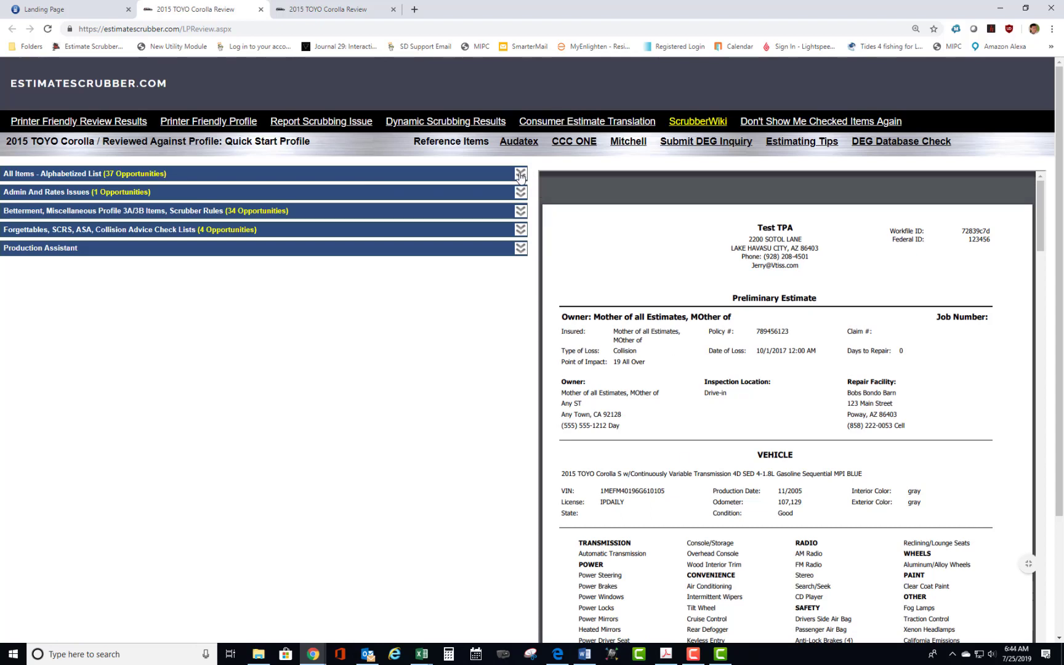
Review the alphabetized list of all scrub items for the 2015 Corolla, including the A/C Evacuate & Recharge result.
left_click(520, 176)
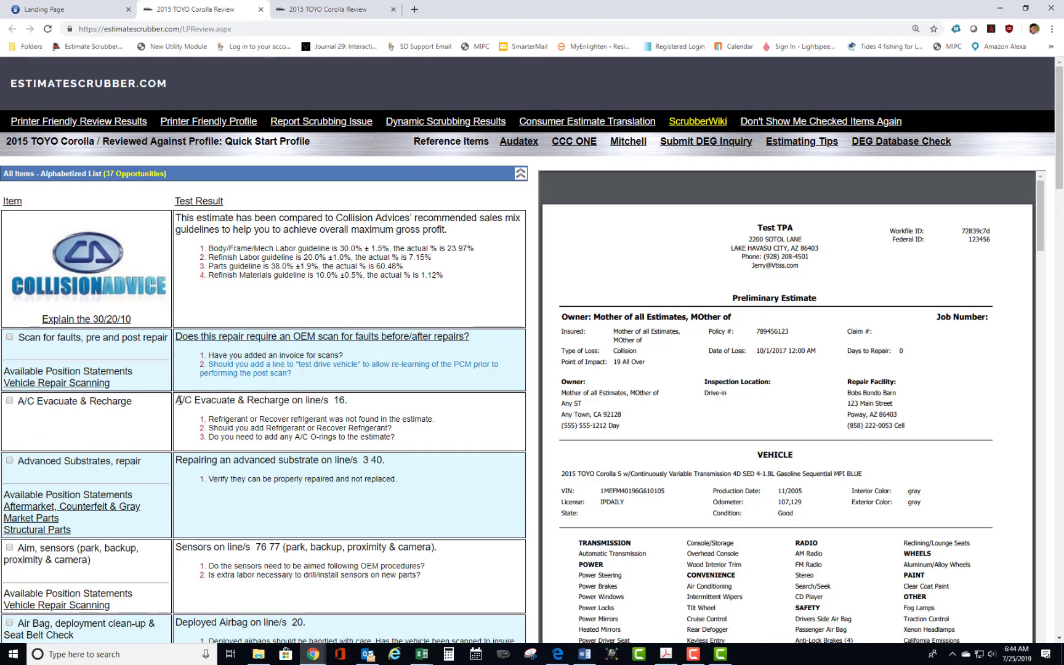
left_click_drag(178, 400, 455, 404)
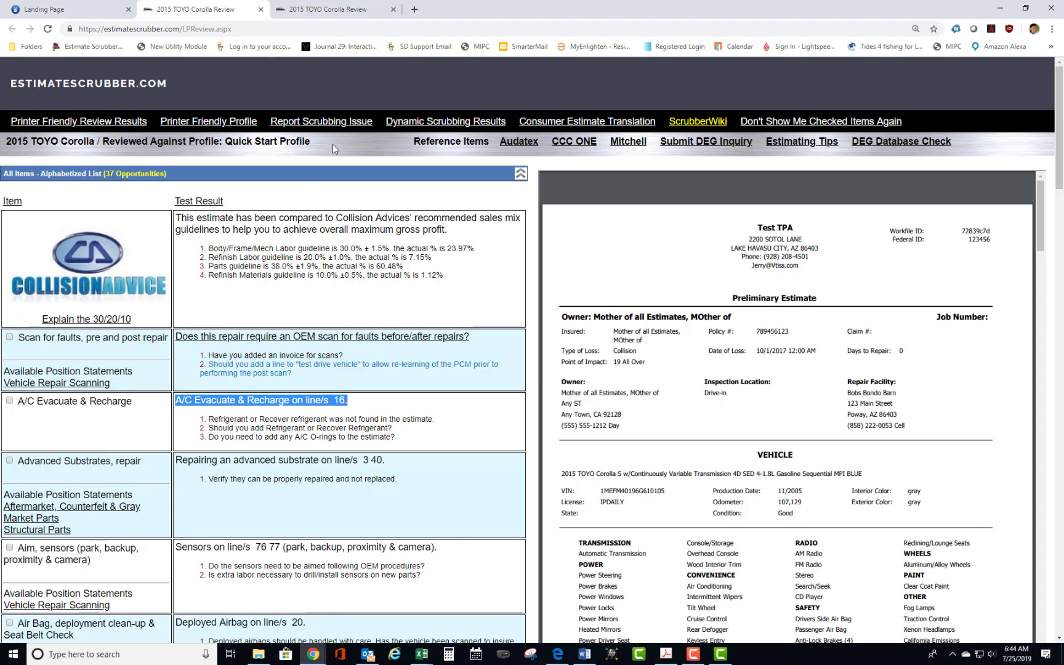
left_click(522, 175)
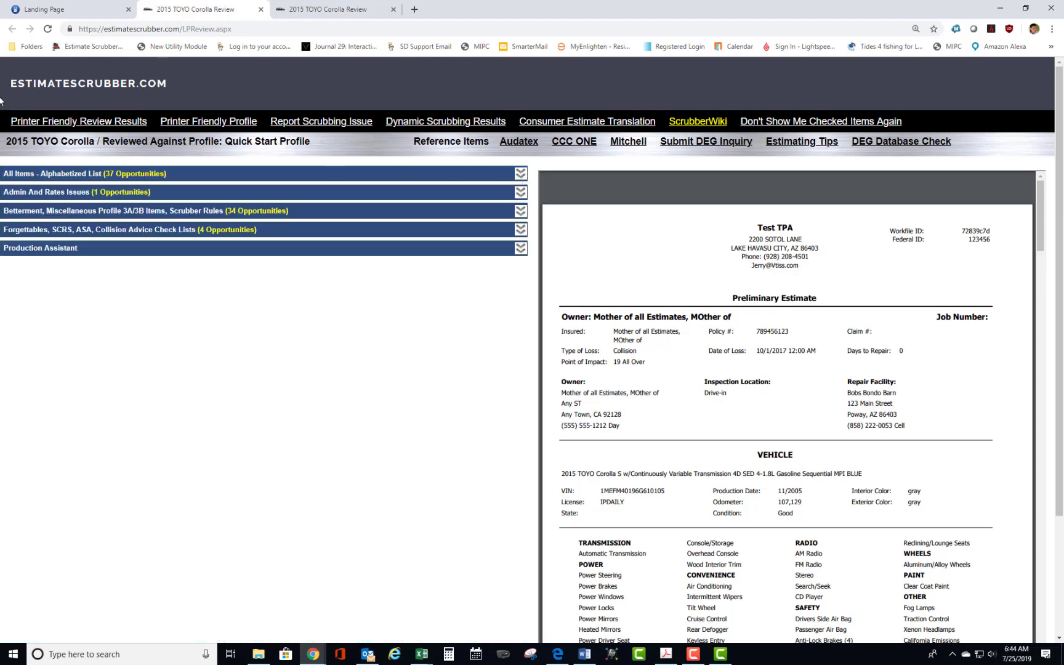
Return to the landing page and unlock the restricted functions by entering the Enhanced Security Password.
left_click(88, 8)
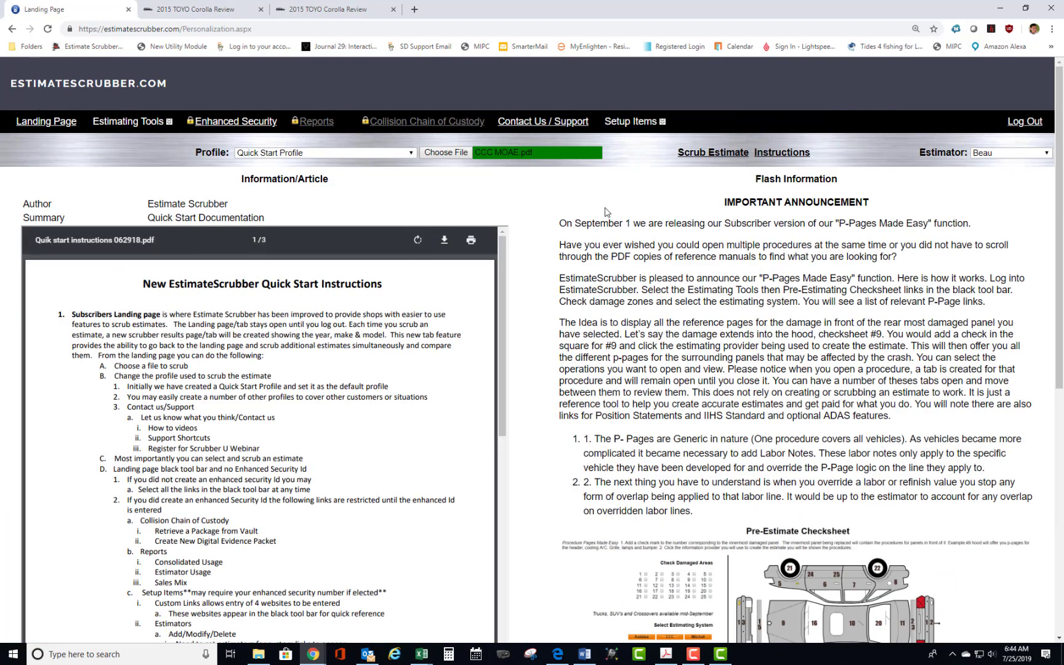
mouse_move(632, 122)
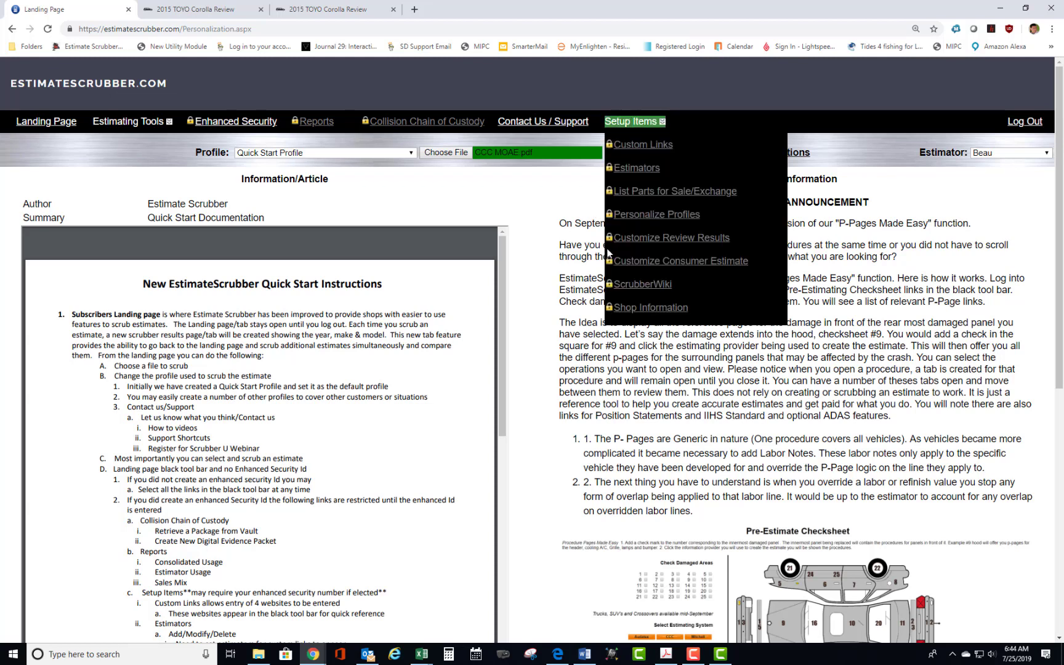
left_click(232, 124)
left_click(348, 243)
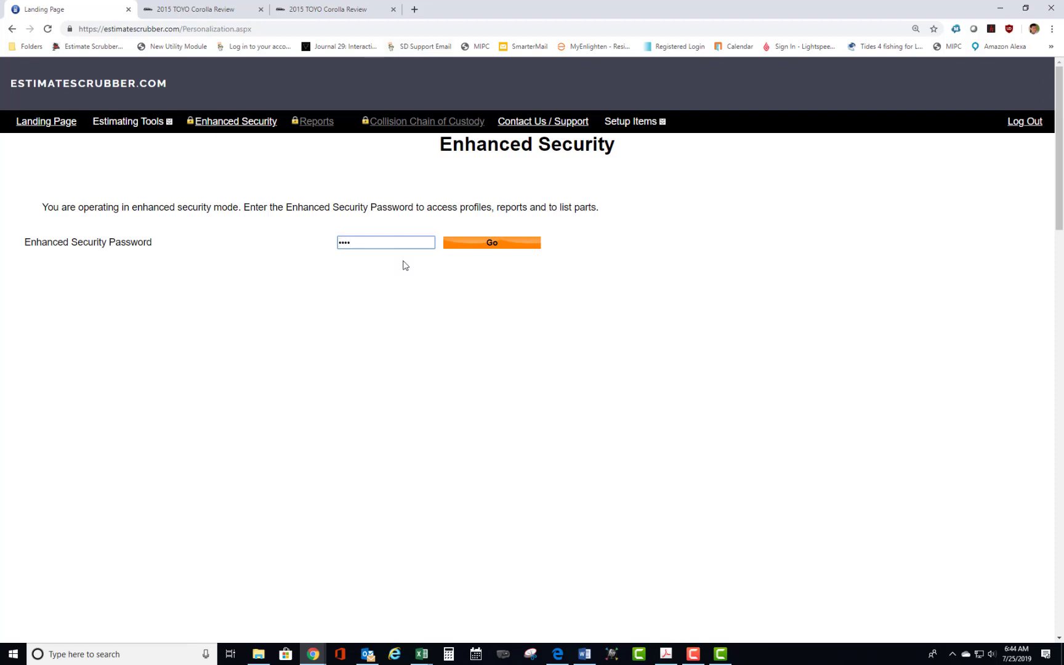
left_click(487, 244)
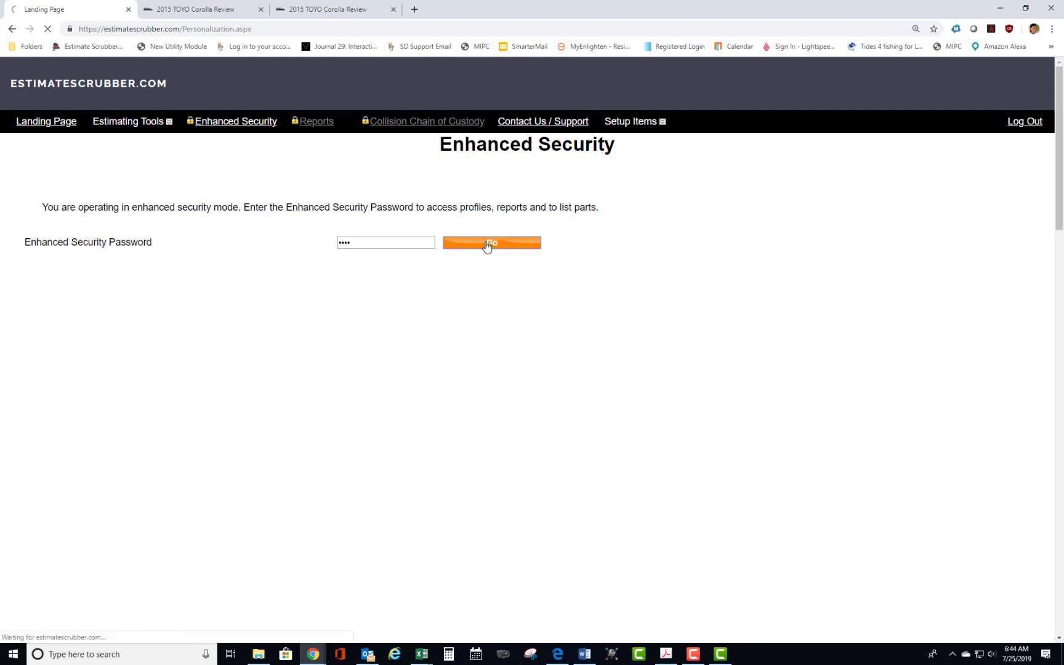
Go to the profile personalization page and open the Quick Start Profile for editing.
mouse_move(635, 117)
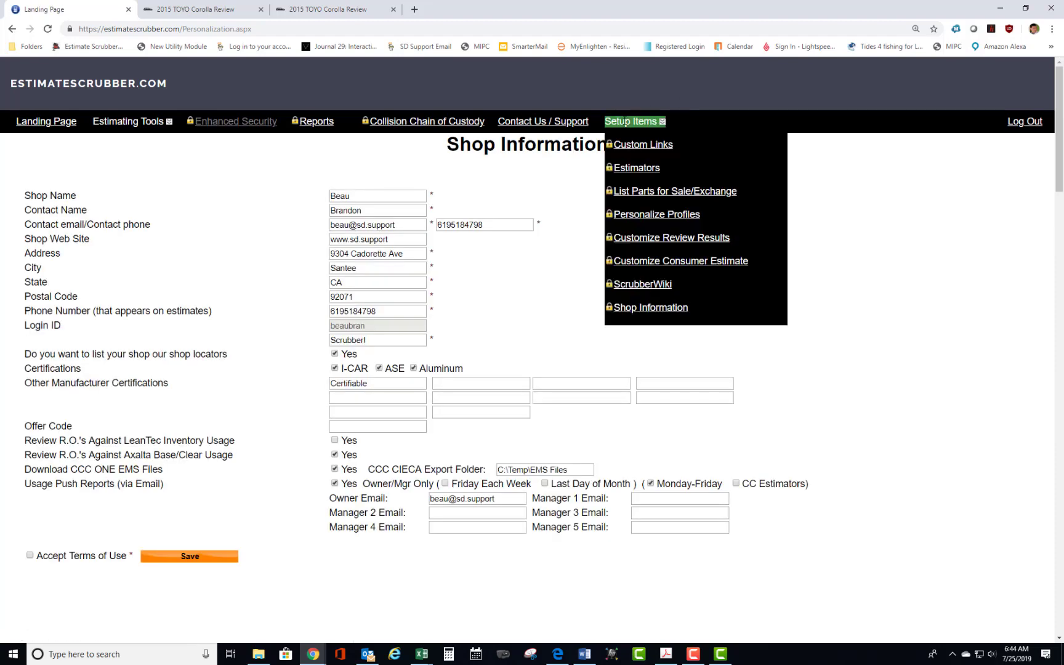
left_click(635, 215)
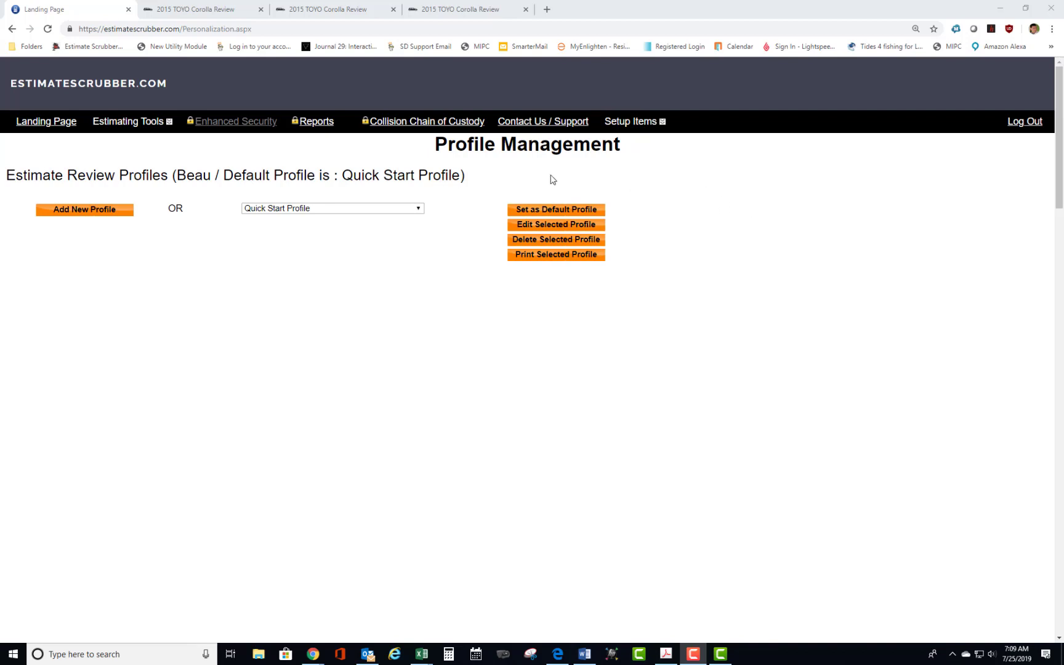
left_click(551, 229)
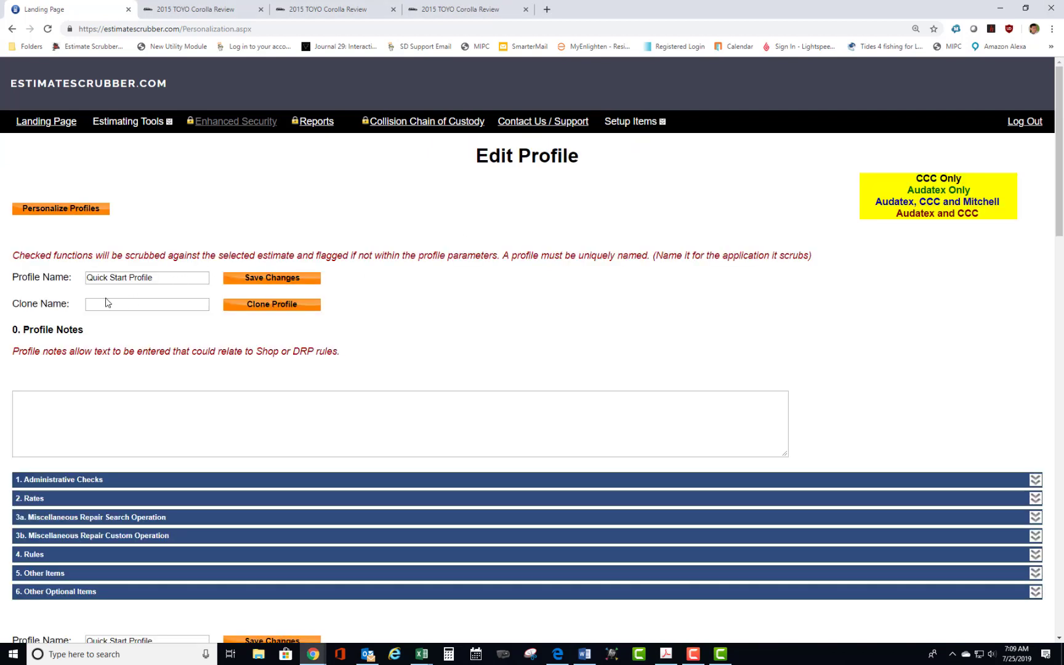
Clone the Quick Start Profile under the name "Example A".
left_click(102, 305)
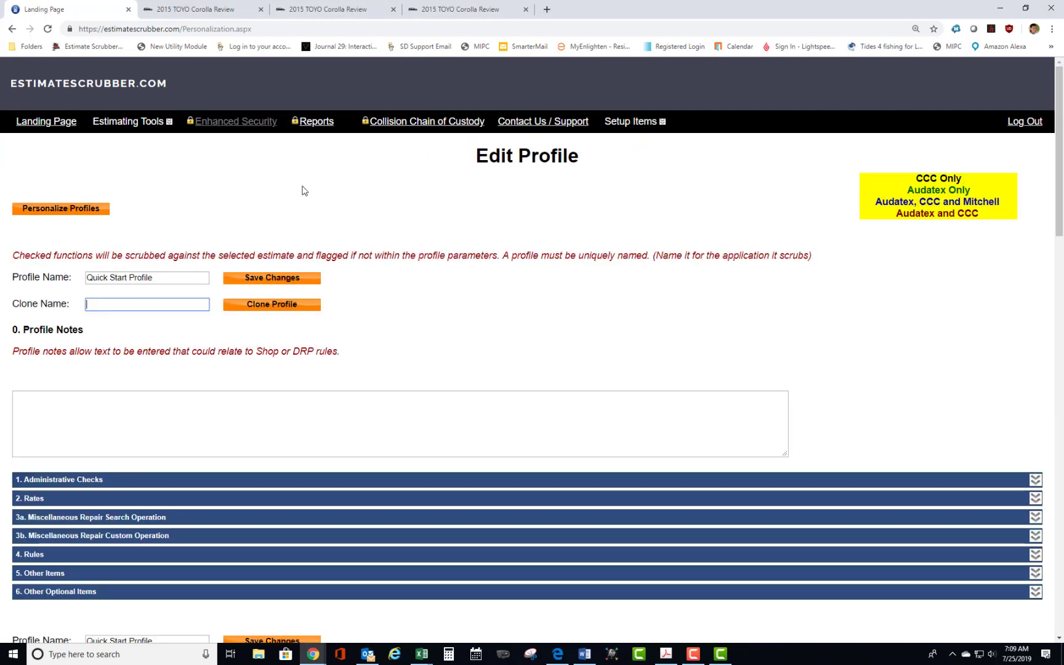
type("Example A")
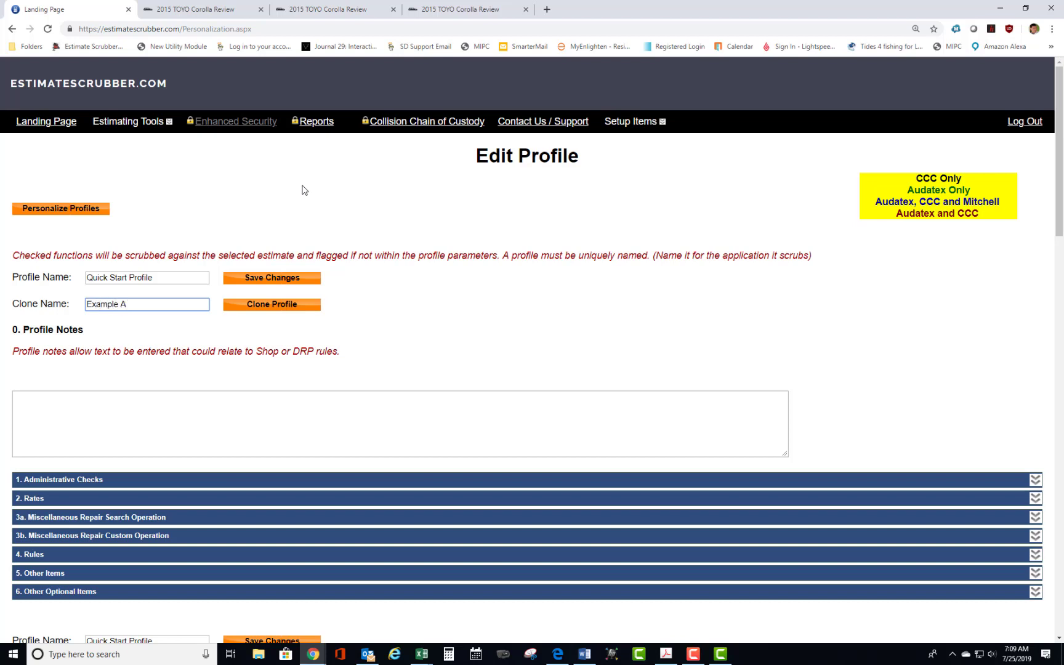
left_click(152, 279)
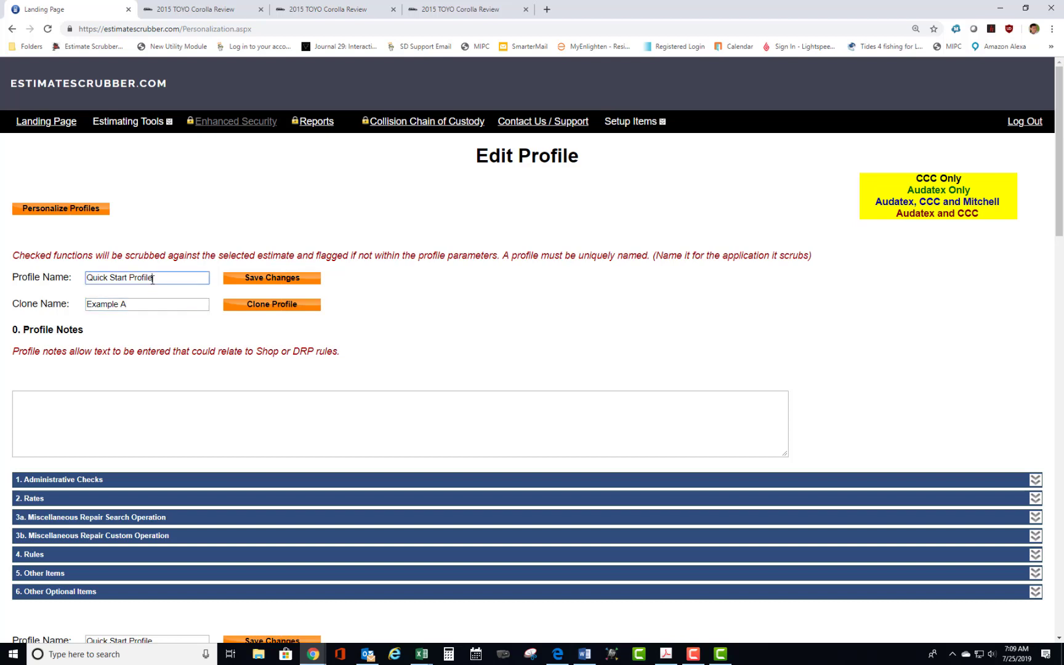
left_click(134, 304)
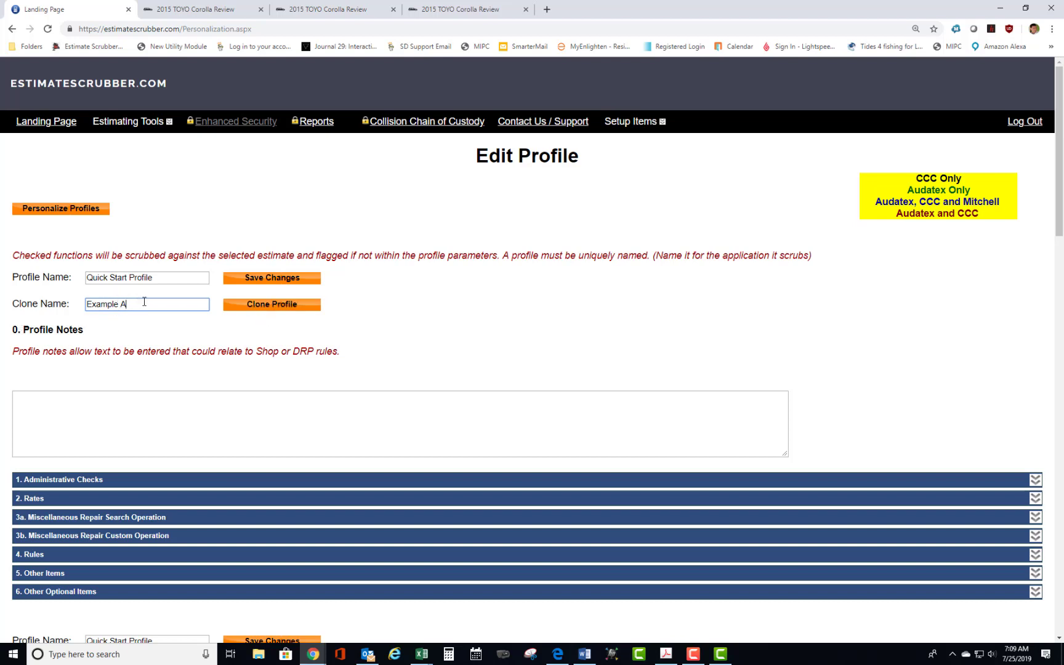
left_click(282, 308)
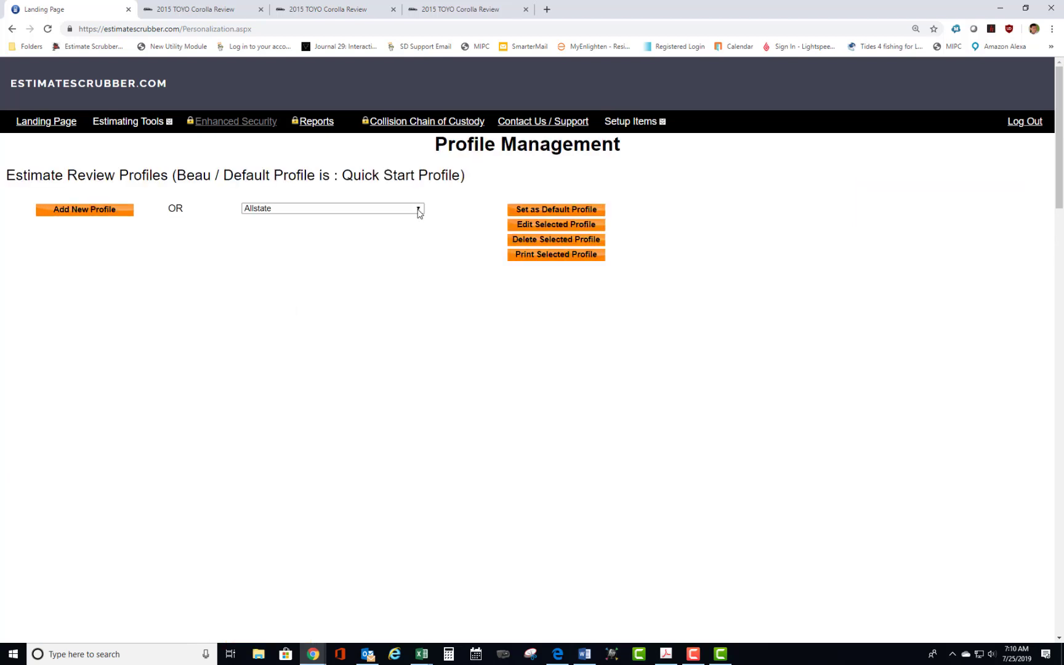
Open the Example A profile for editing and enter "This is for notes." as its profile notes.
left_click(418, 211)
left_click(267, 232)
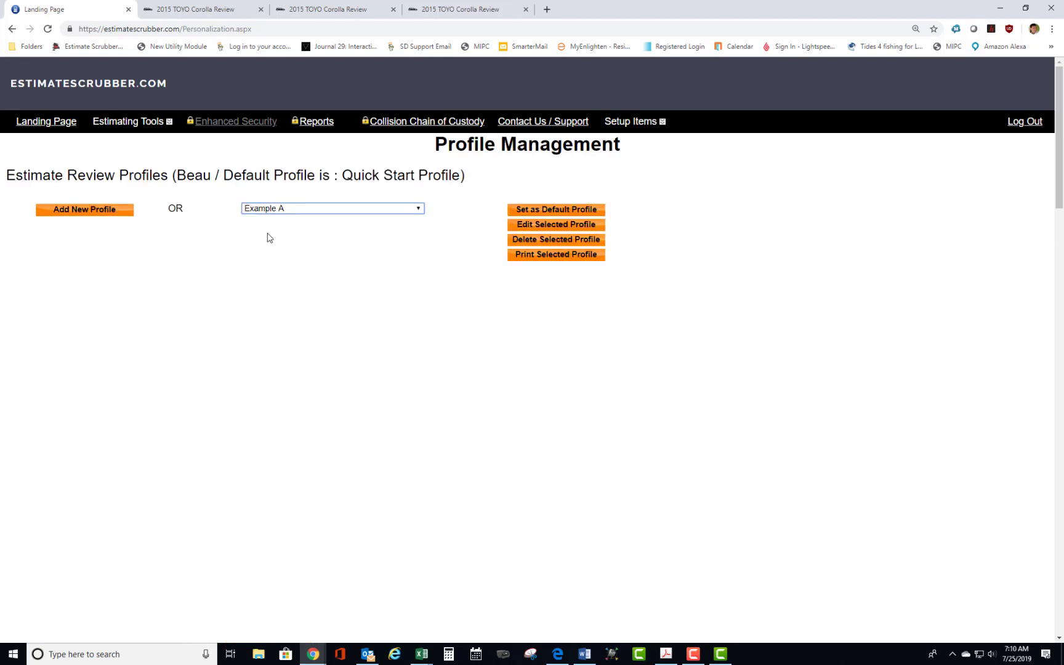
left_click(561, 226)
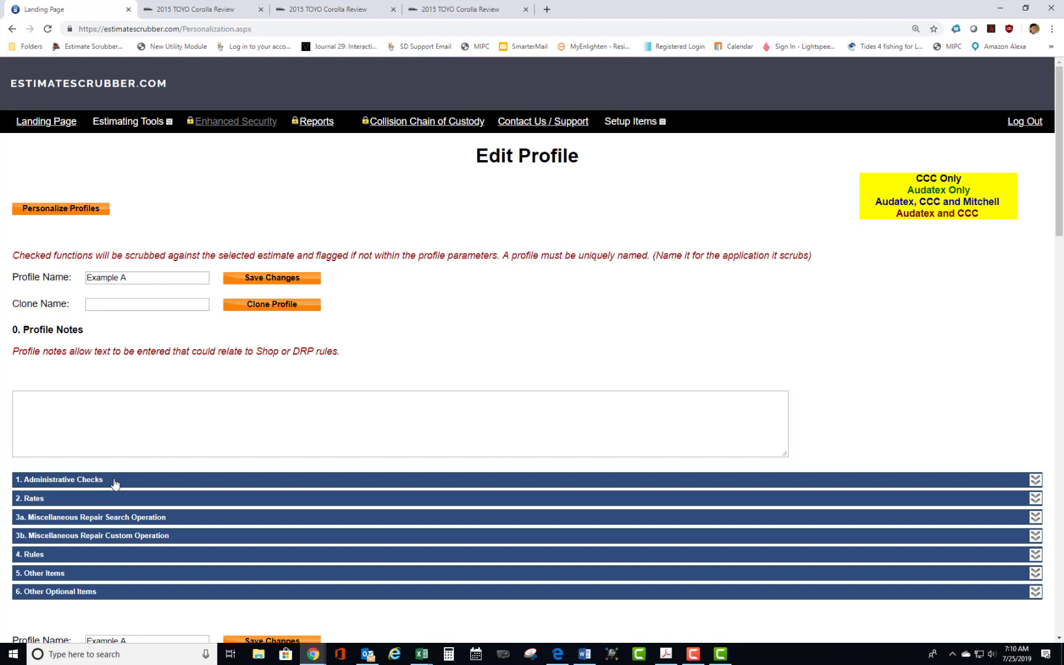
left_click(99, 425)
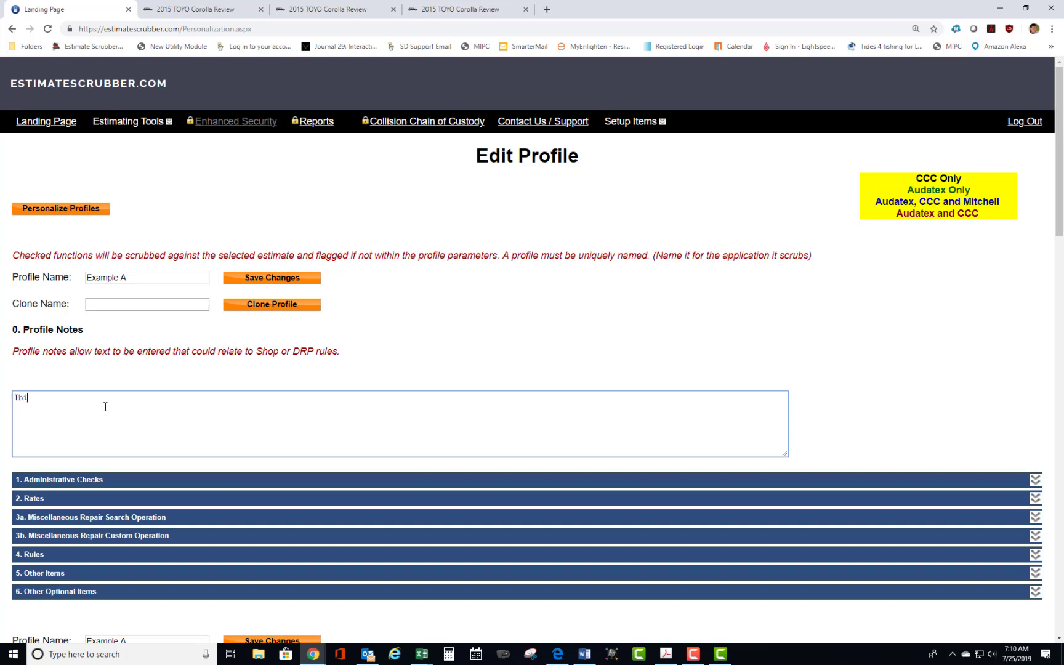
type("This is for")
Enable the VIN, Customer Phone, Odometer and Date of Loss administrative checks, and collapse that section.
left_click(91, 484)
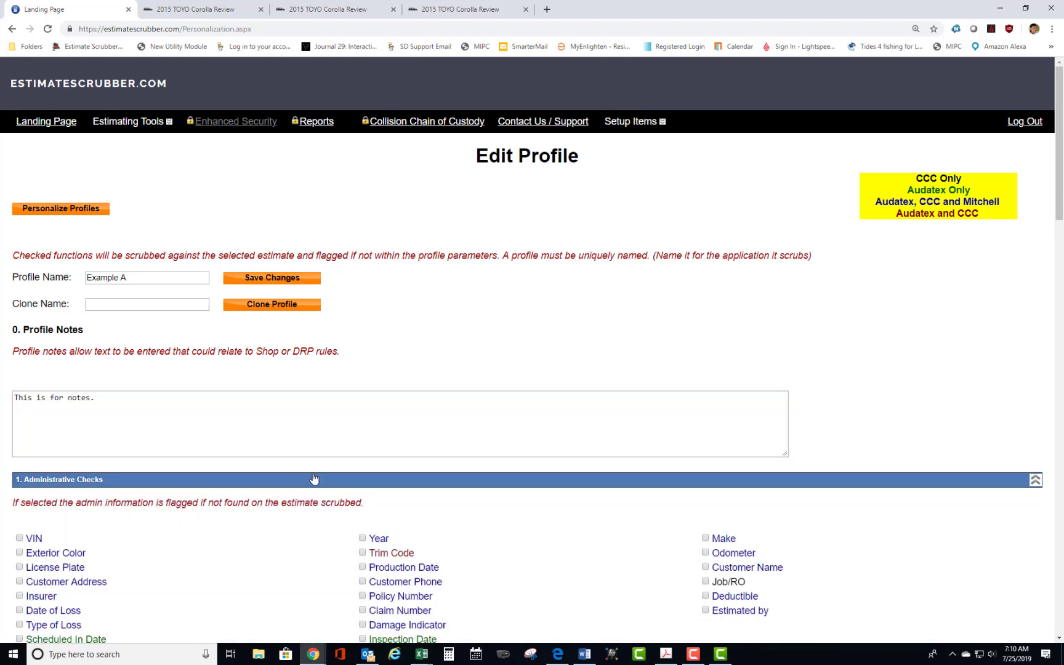
scroll(329, 399, "down", 12)
scroll(276, 379, "up", 8)
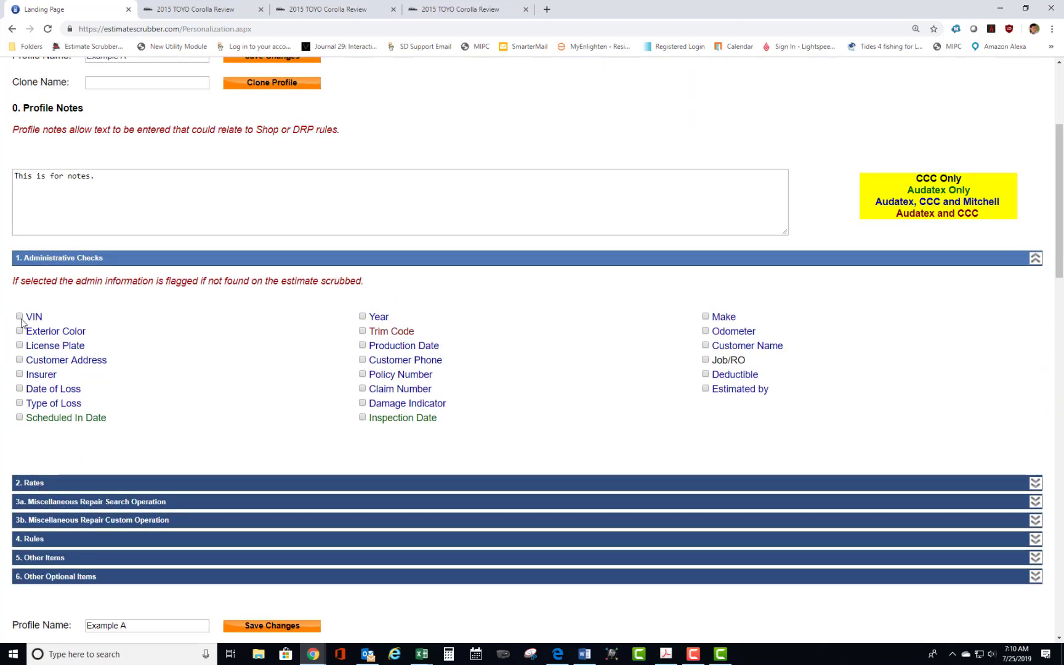
left_click(363, 359)
left_click(706, 331)
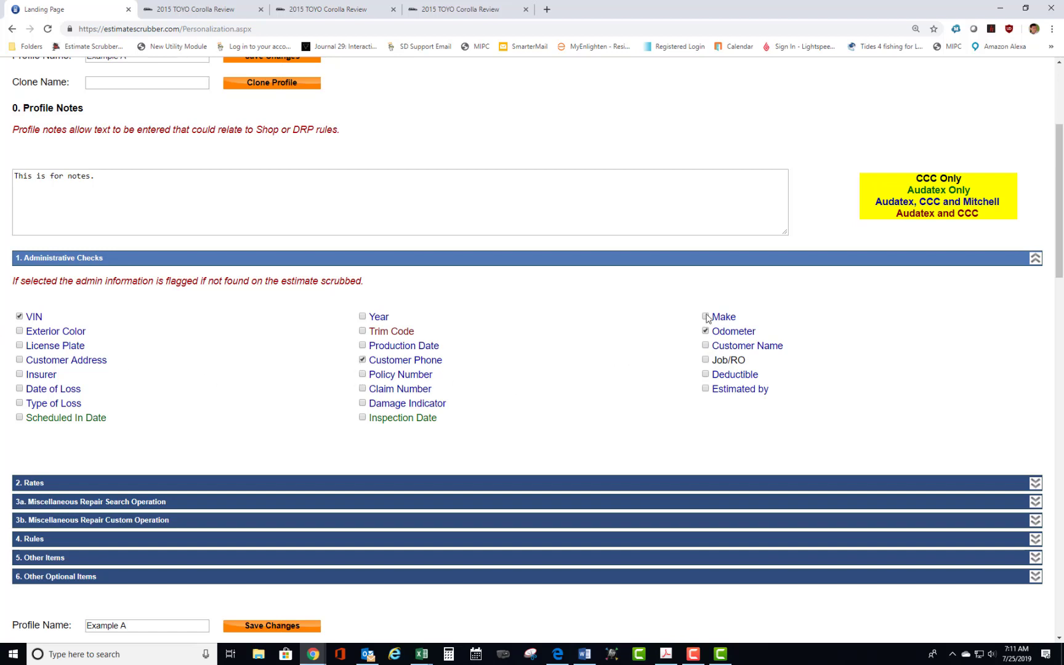
left_click(19, 388)
left_click(1034, 259)
Enable the Body, Electrical and Mechanical rate checks with each rate set to $55, and collapse the Rates section.
left_click(372, 279)
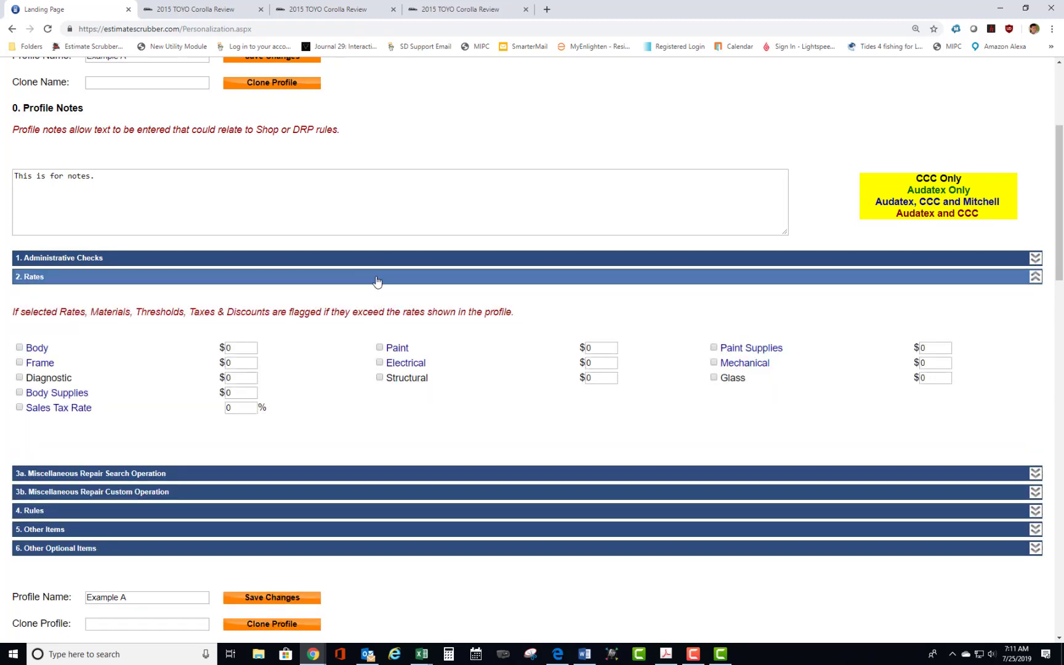
left_click(19, 349)
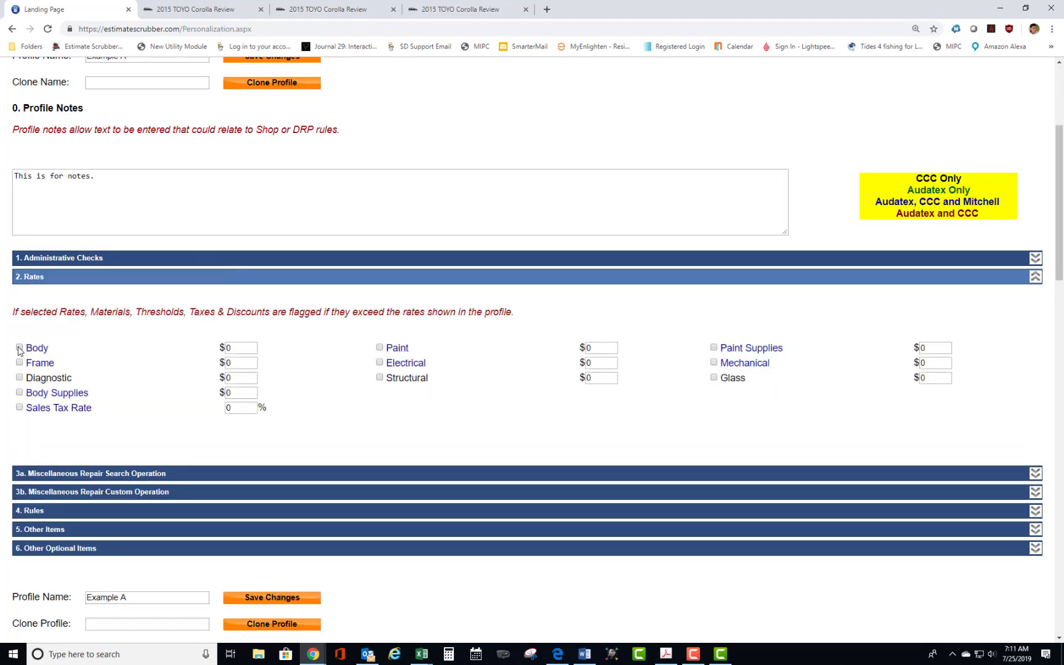
double_click(228, 349)
key("BackSpace")
type("55")
double_click(602, 359)
type("55")
left_click(380, 363)
double_click(942, 362)
type("55")
left_click(715, 363)
left_click(1036, 277)
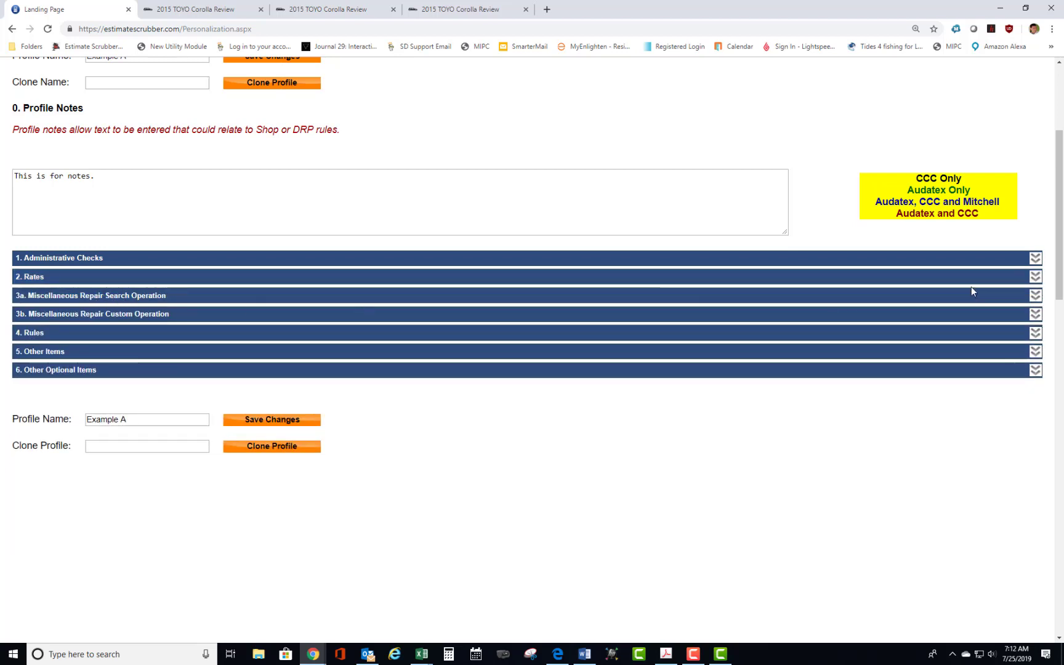
In section 3a, replace the first search text with "Broken." and mark it Not Allowed on Estimate instead of Required.
left_click(1034, 296)
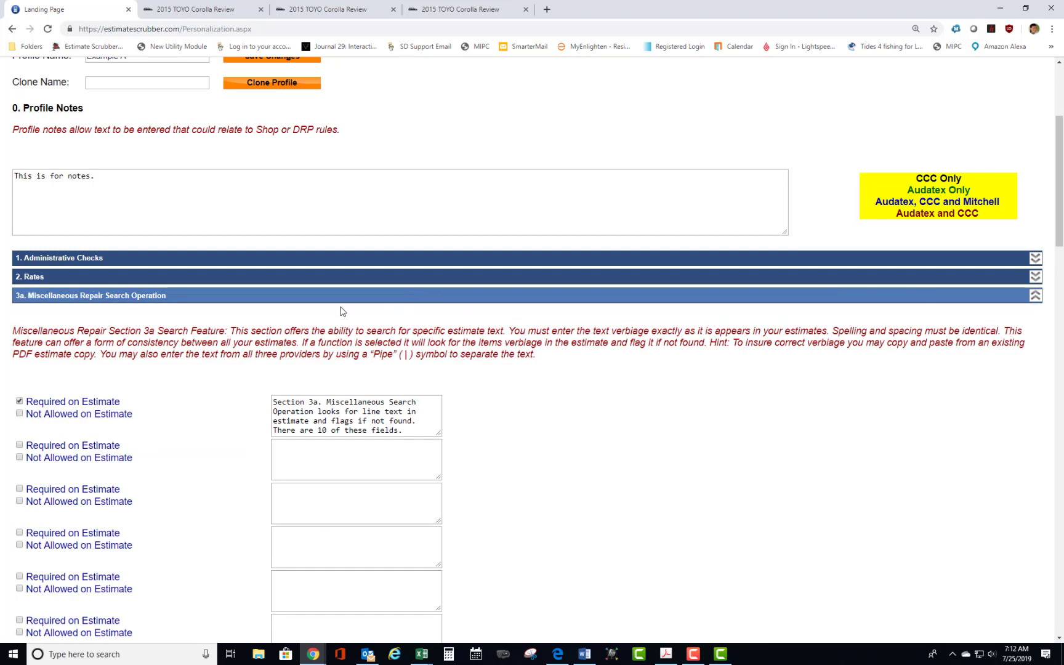
left_click_drag(406, 431, 247, 380)
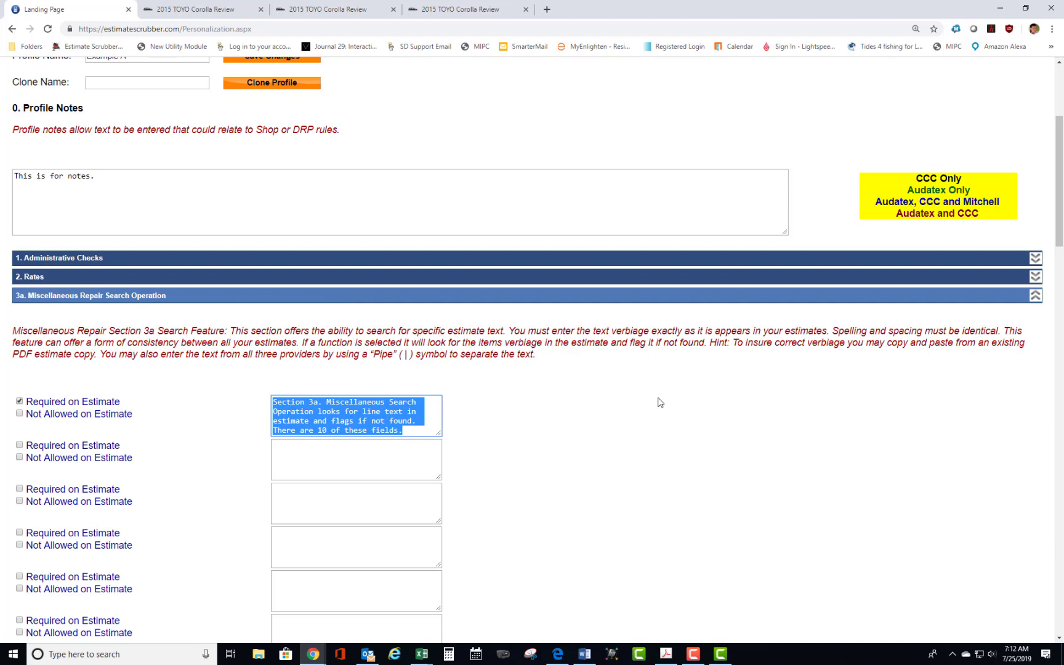
key("Delete")
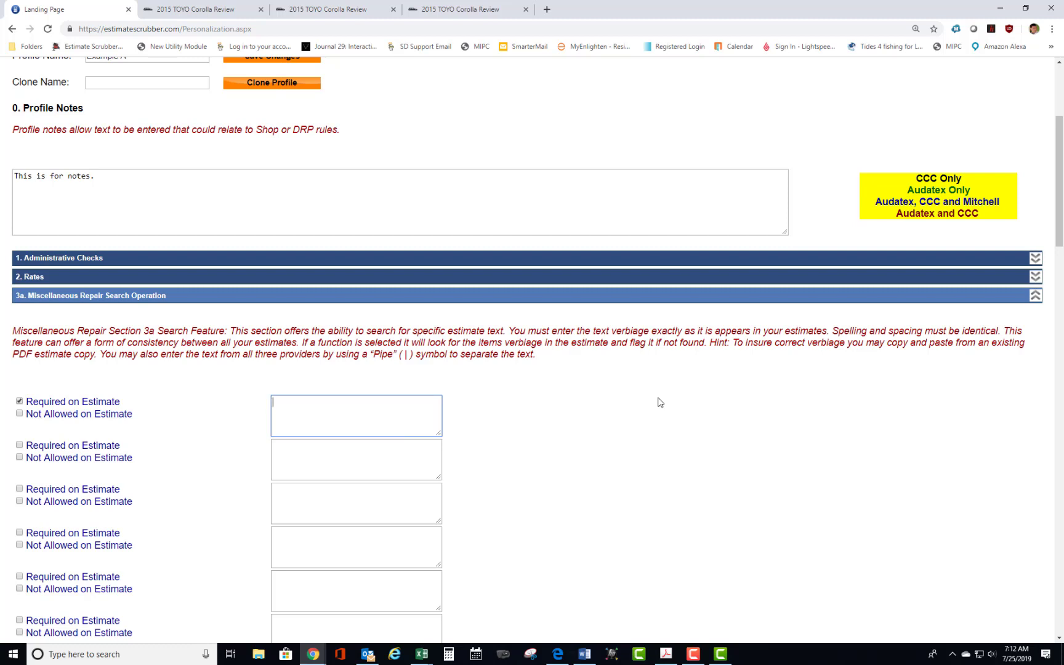
left_click(19, 401)
left_click(19, 401)
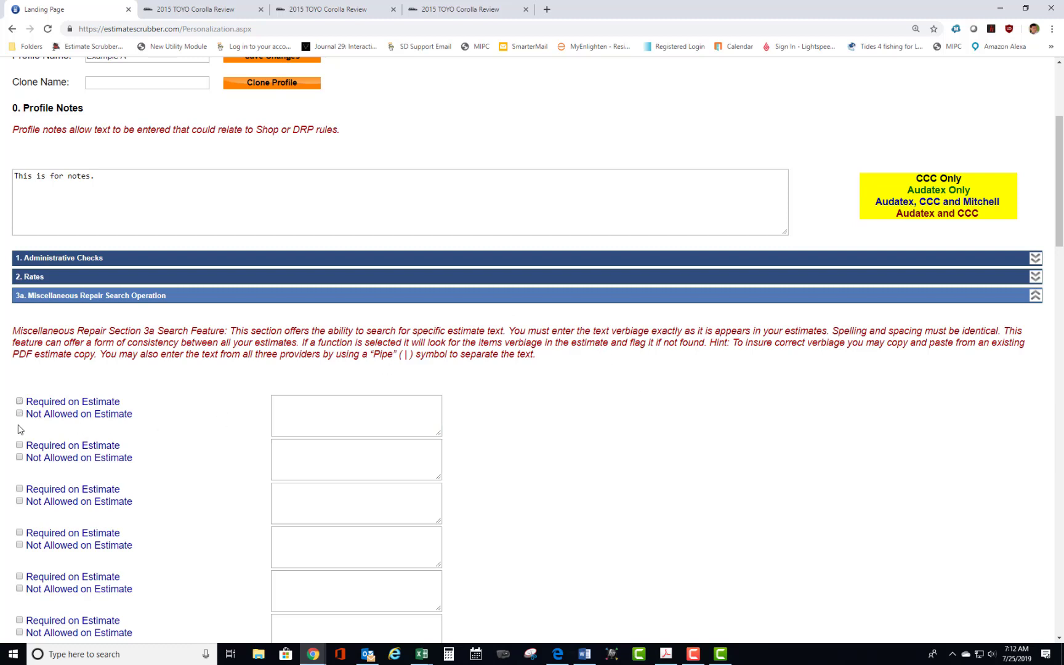
left_click(19, 413)
left_click(282, 407)
type("Broken.")
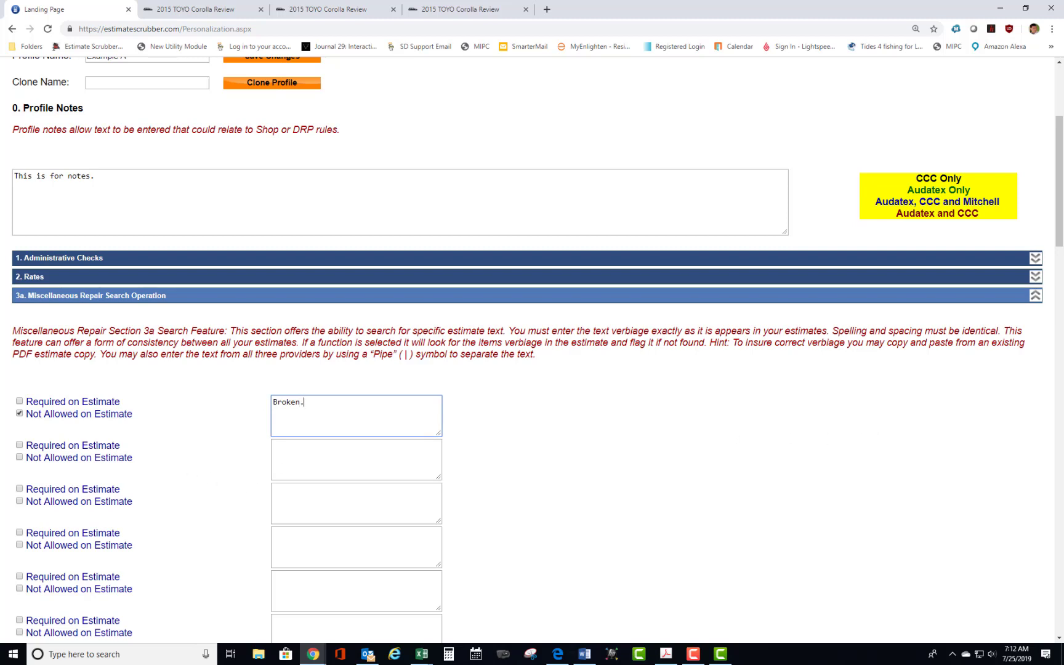
Add "Test Drive." as the second search text in section 3a, marked Required on Estimate, and collapse the section.
left_click(19, 445)
left_click(290, 452)
type("T")
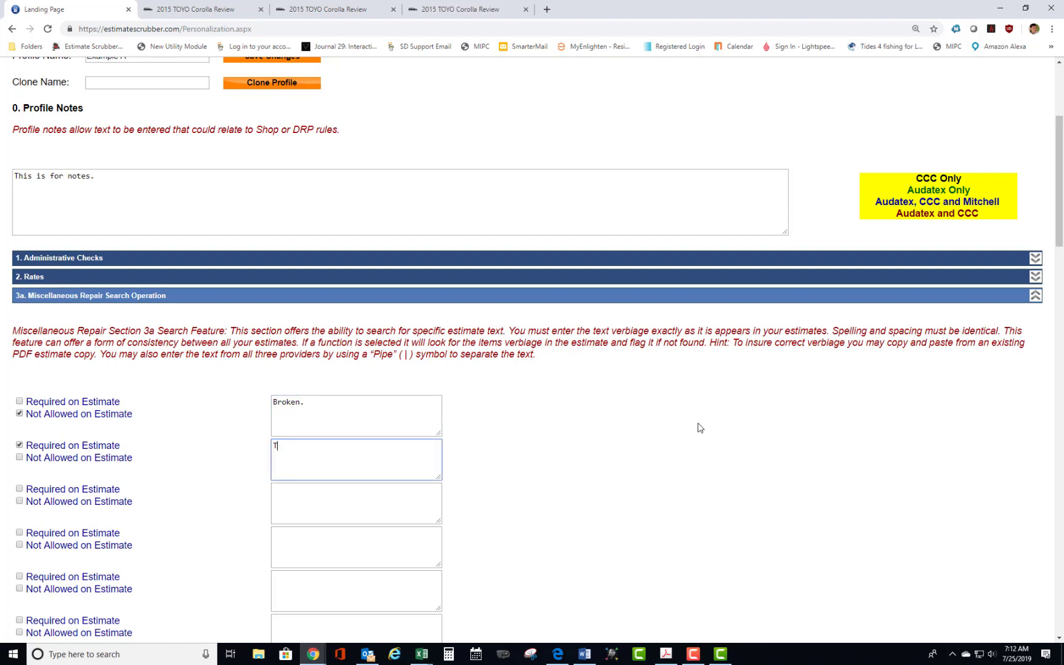
type("est Drive.")
key("BackSpace")
type(".")
left_click(1036, 298)
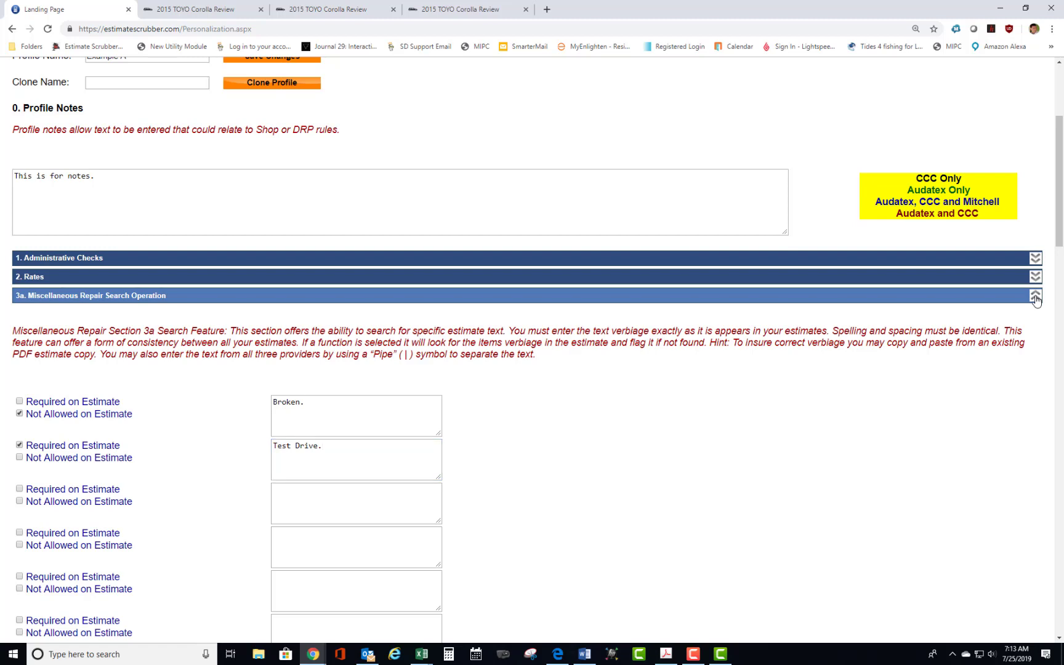
left_click(1036, 298)
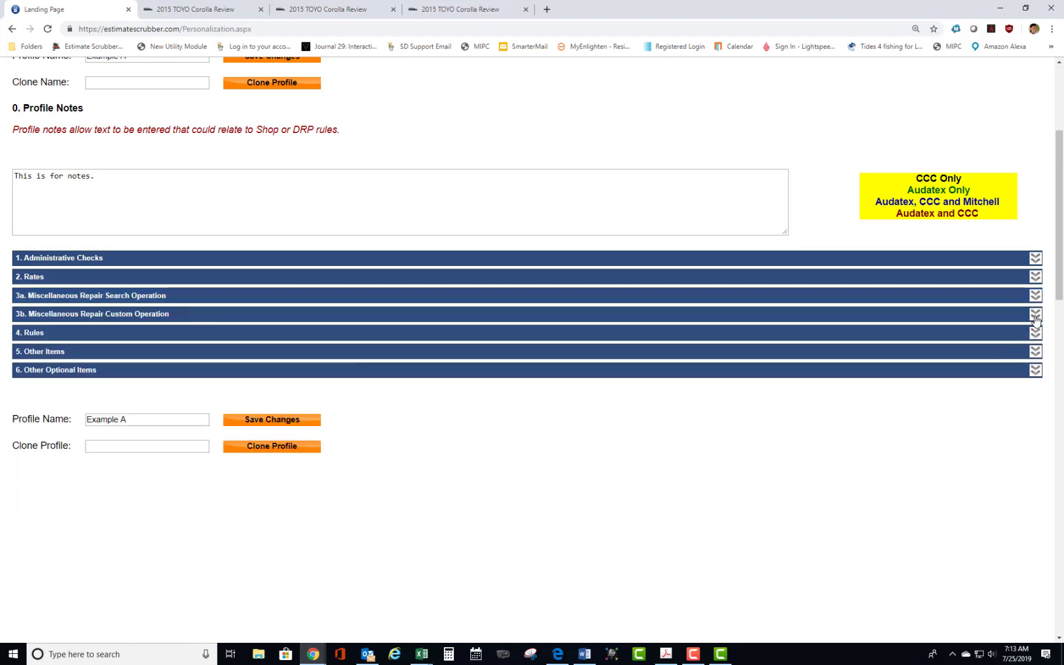
Expand section 3b, Miscellaneous Repair Custom Operation, and replace the Custom Item 1 text with "Clean For Delivery.".
left_click(1035, 315)
left_click(323, 454)
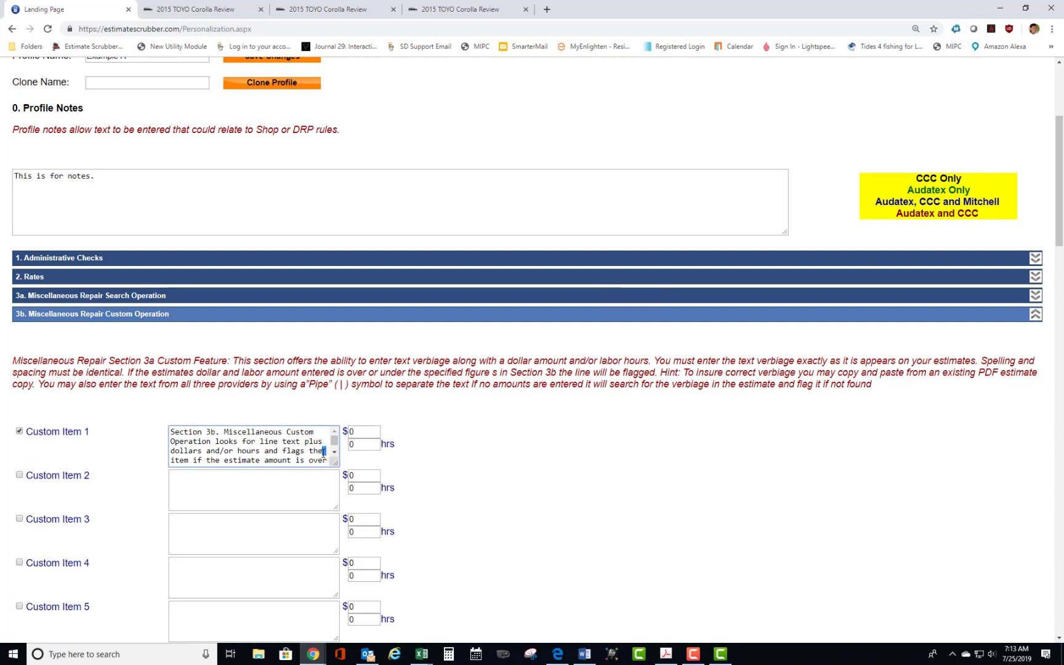
key("ctrl+a")
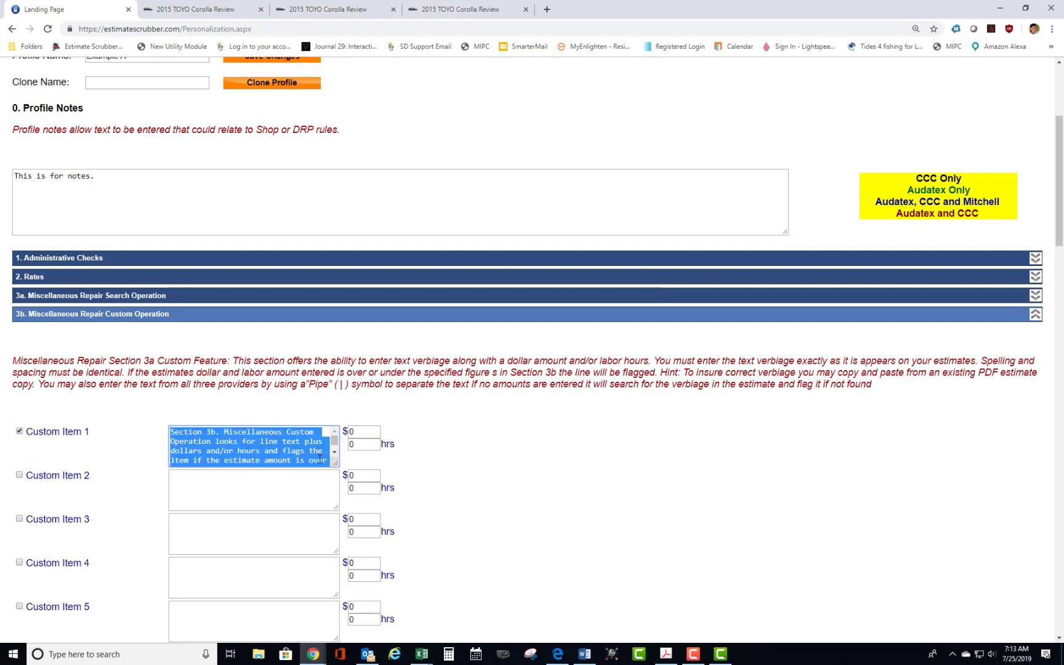
key("Delete")
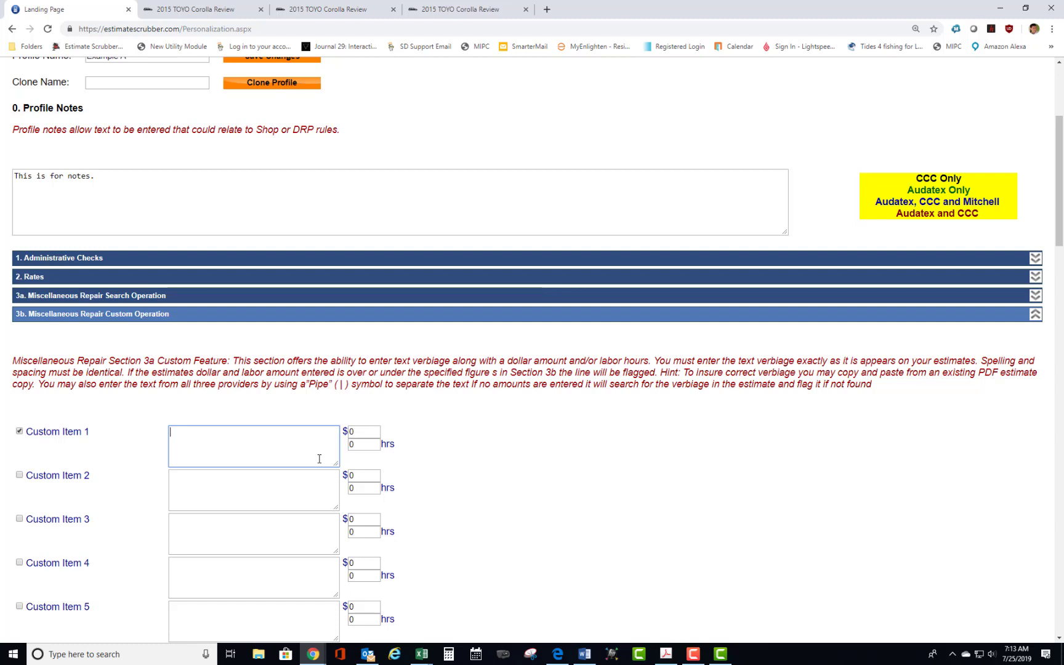
type("C")
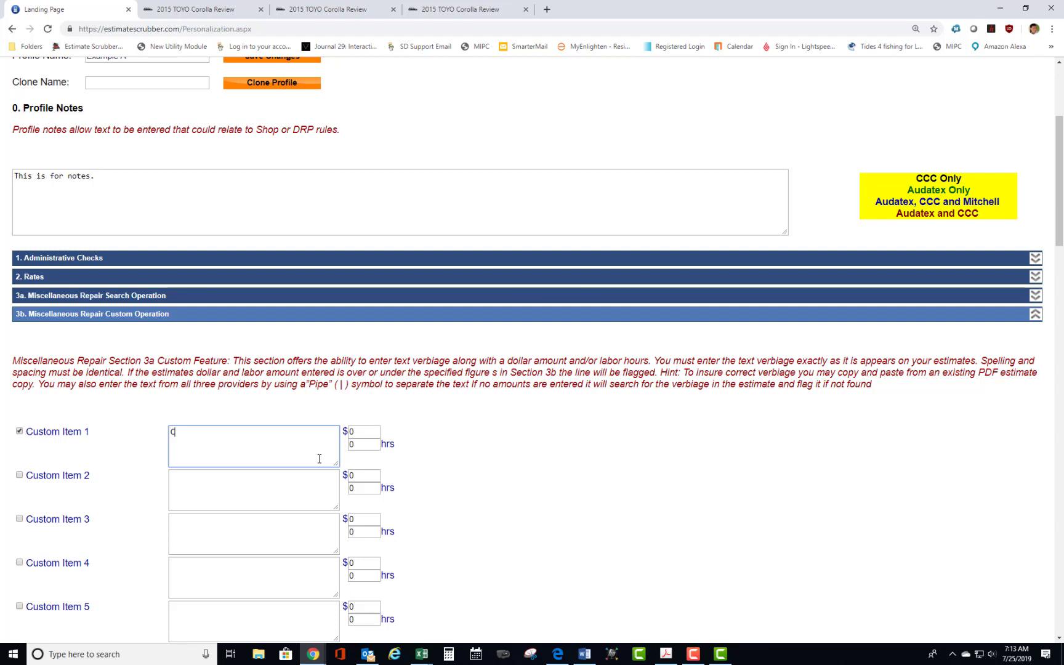
type("1ean ")
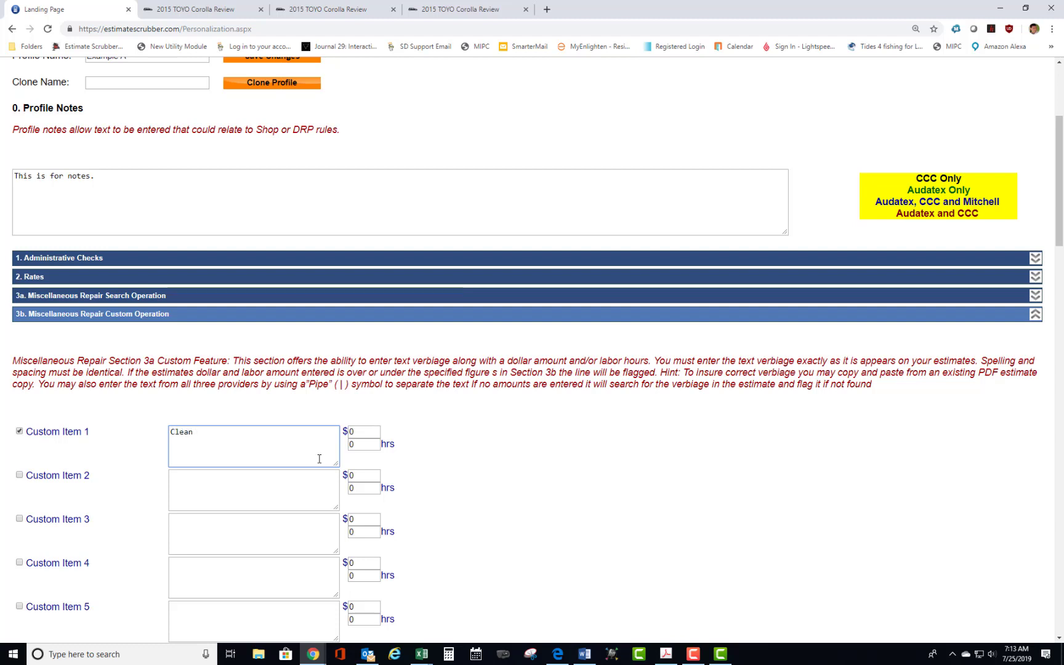
type("Fo")
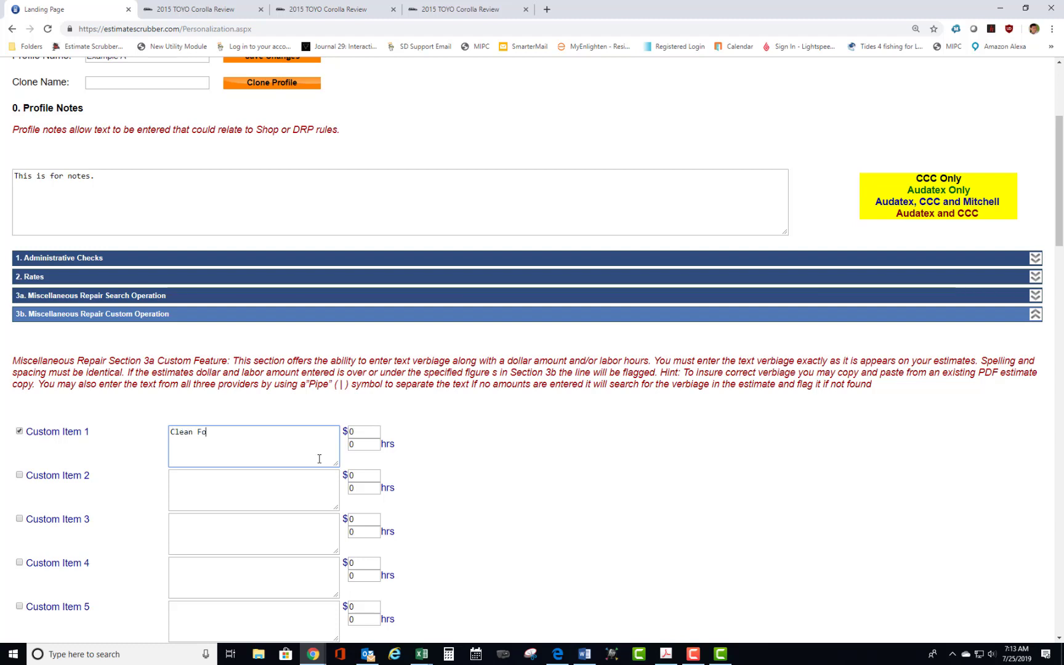
type("r Deli")
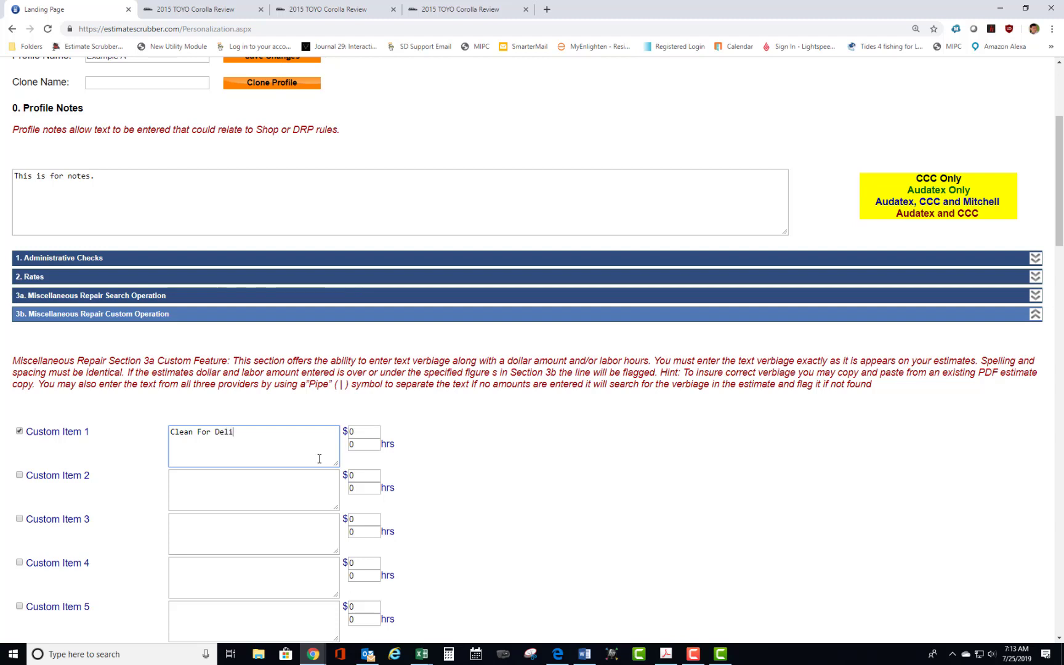
type("very.")
Set the labor hours of Custom Item 1 to .2.
left_click(366, 445)
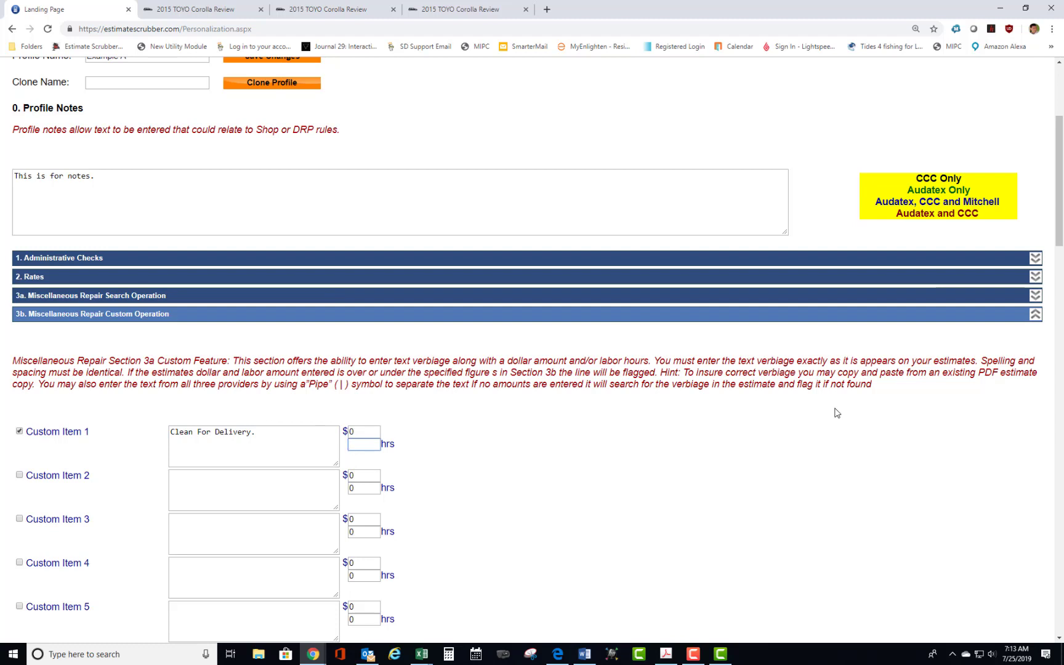
type("2")
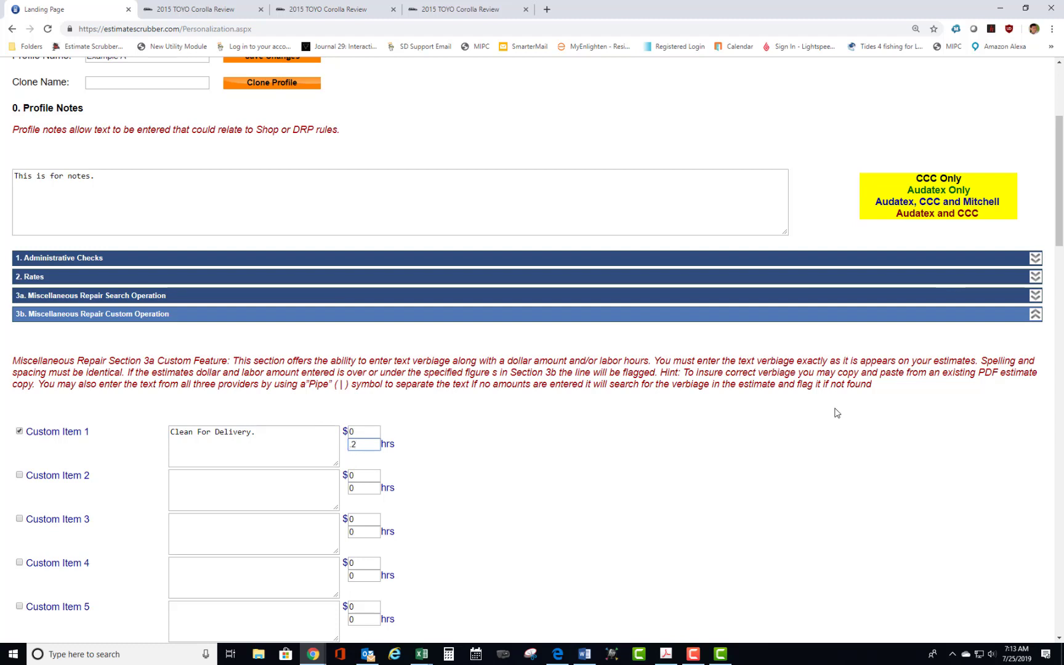
left_click(682, 452)
left_click(258, 434)
left_click_drag(257, 434, 158, 432)
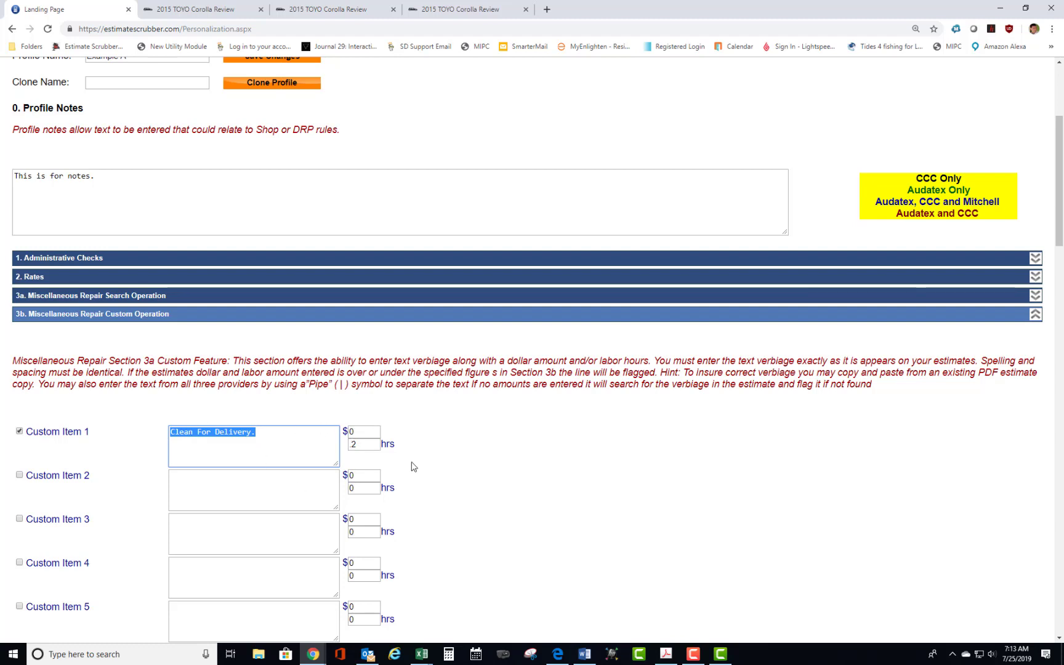
left_click(359, 446)
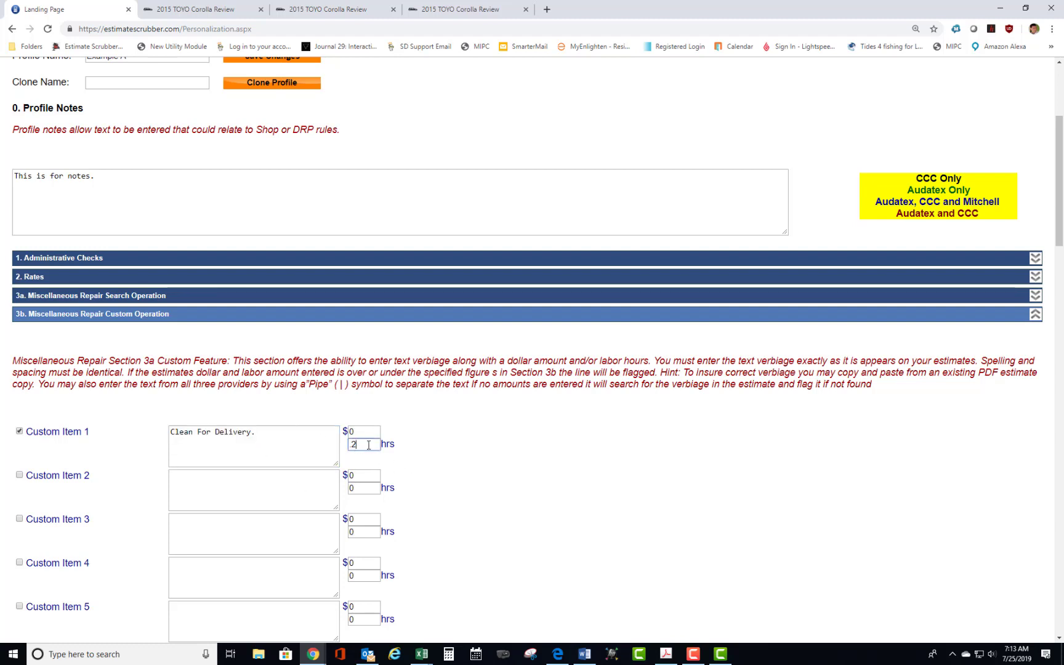
left_click_drag(368, 444, 142, 460)
left_click_drag(259, 430, 161, 438)
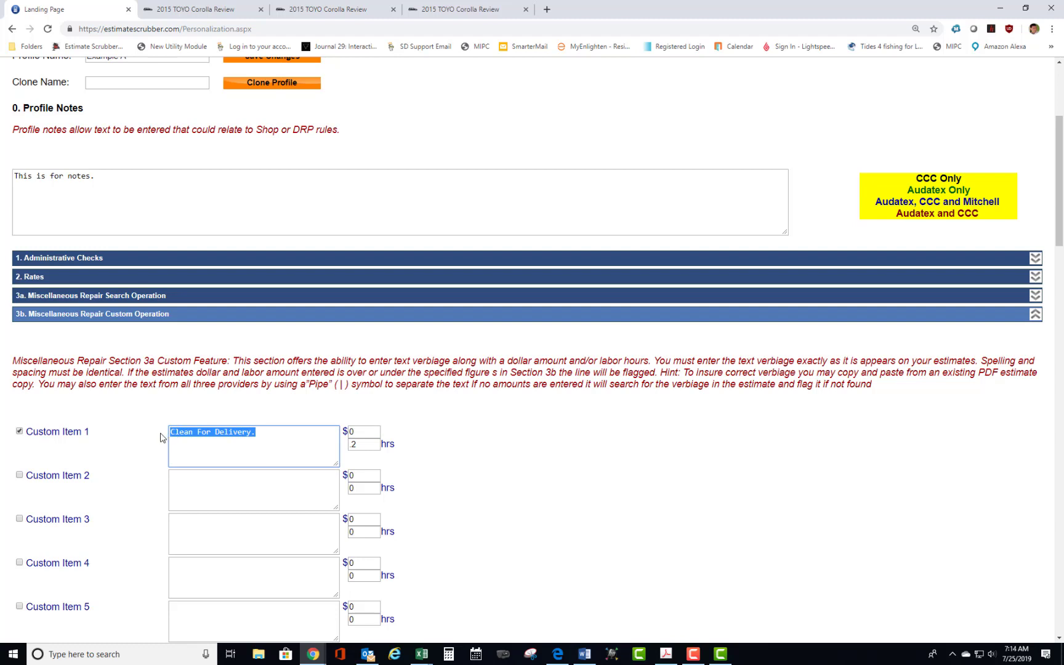
left_click(257, 434)
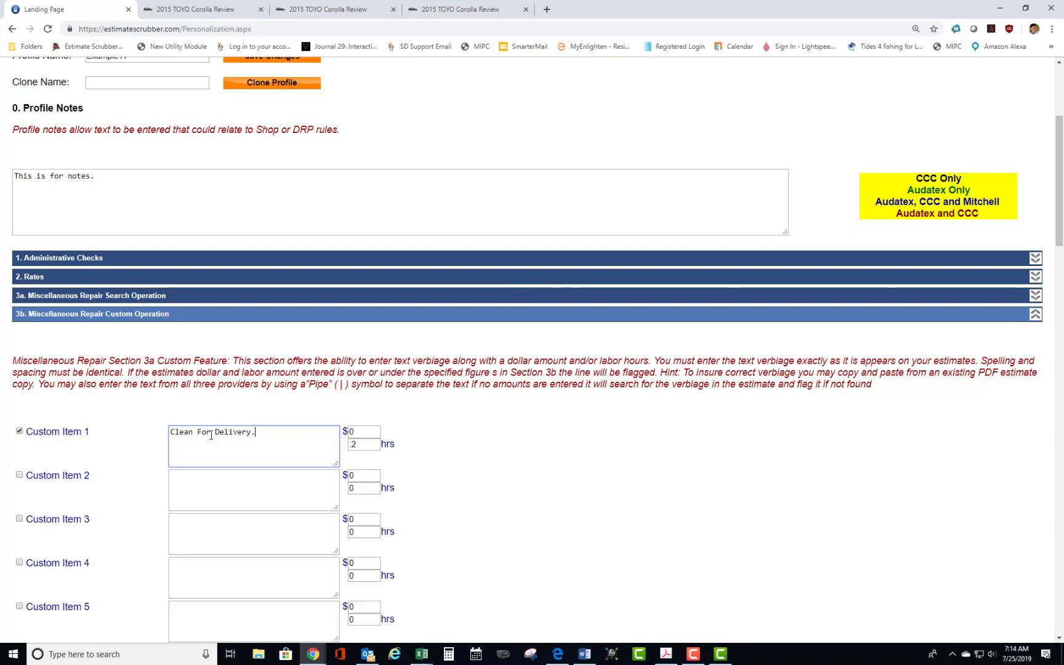
left_click(193, 431)
left_click_drag(250, 432, 165, 437)
left_click(185, 431)
Find the "Radiator support" line in the estimate of the 2015 TYO Corolla review and copy its description.
left_click(222, 14)
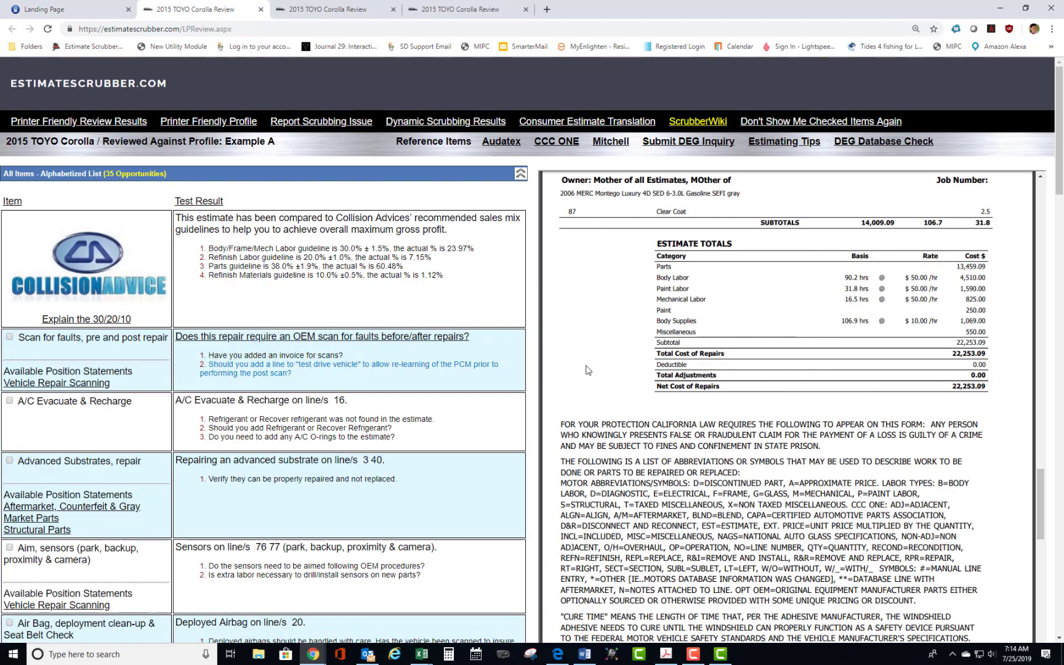
scroll(686, 373, "up", 10)
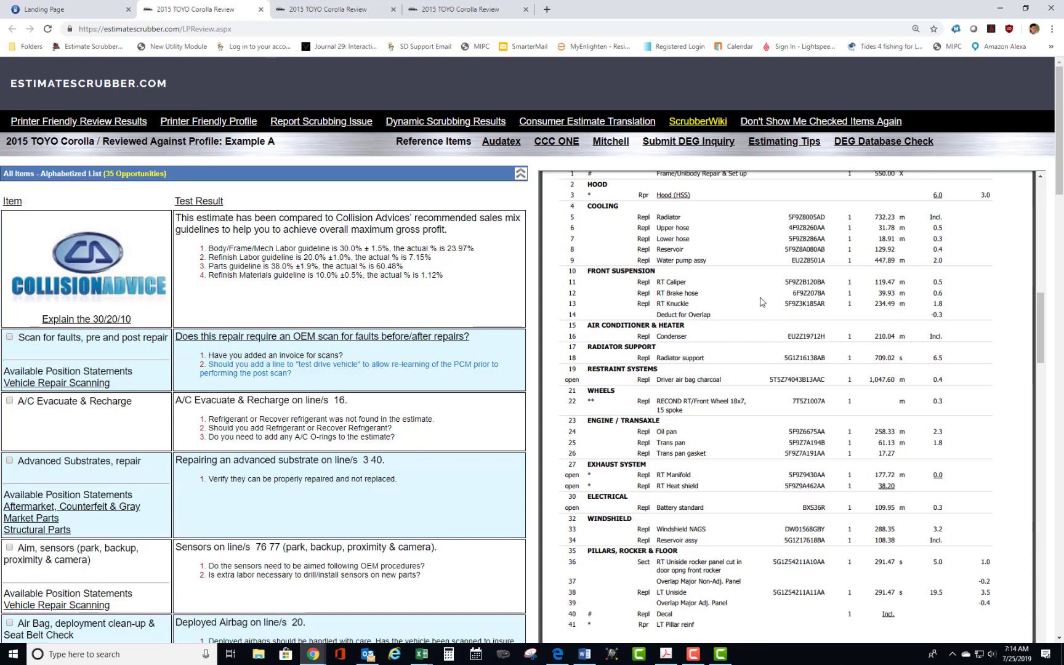
scroll(762, 301, "down", 1)
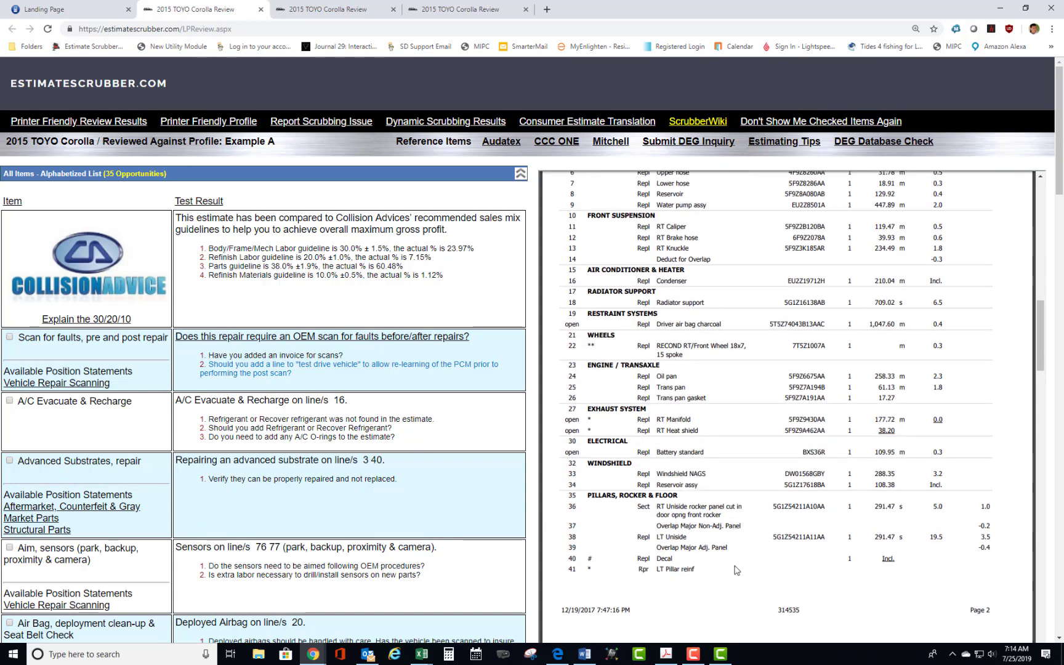
scroll(794, 425, "up", 2)
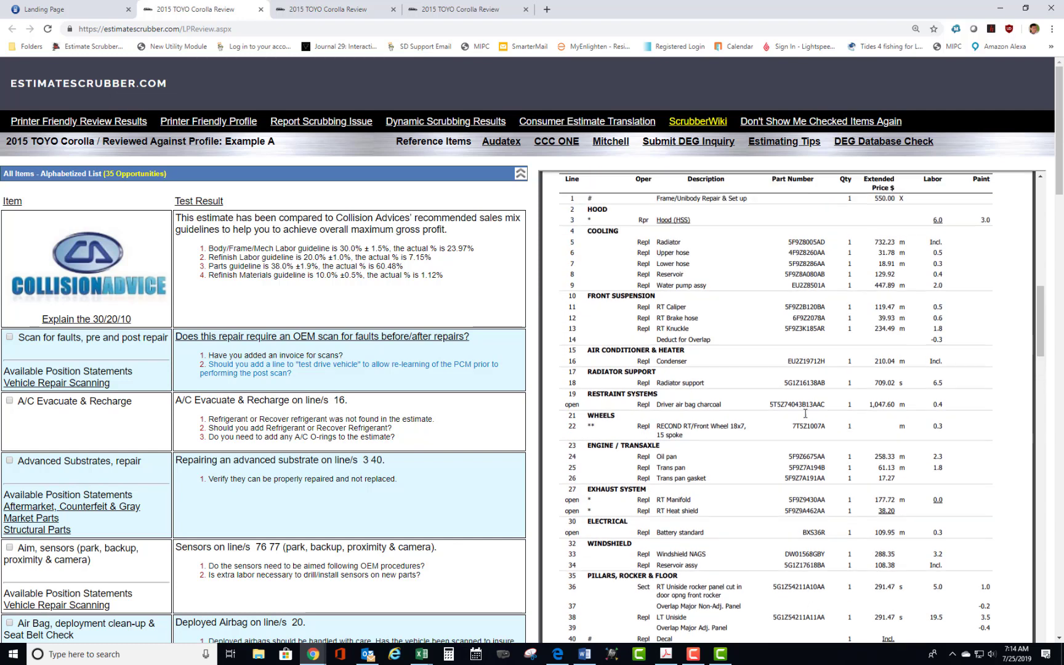
scroll(804, 414, "up", 2)
scroll(800, 417, "down", 2)
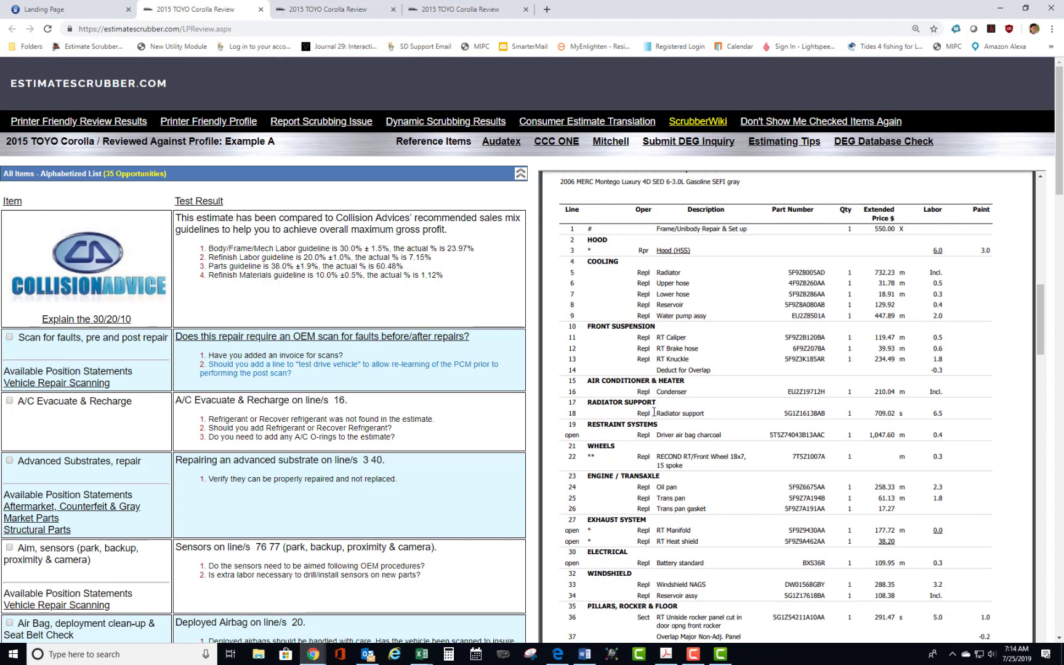
left_click_drag(658, 413, 728, 416)
key("ctrl+c")
right_click(692, 417)
left_click(715, 444)
Try pasting "Radiator support" as the Custom Item 2 text in the profile's section 3b, and clear the text again.
left_click(133, 9)
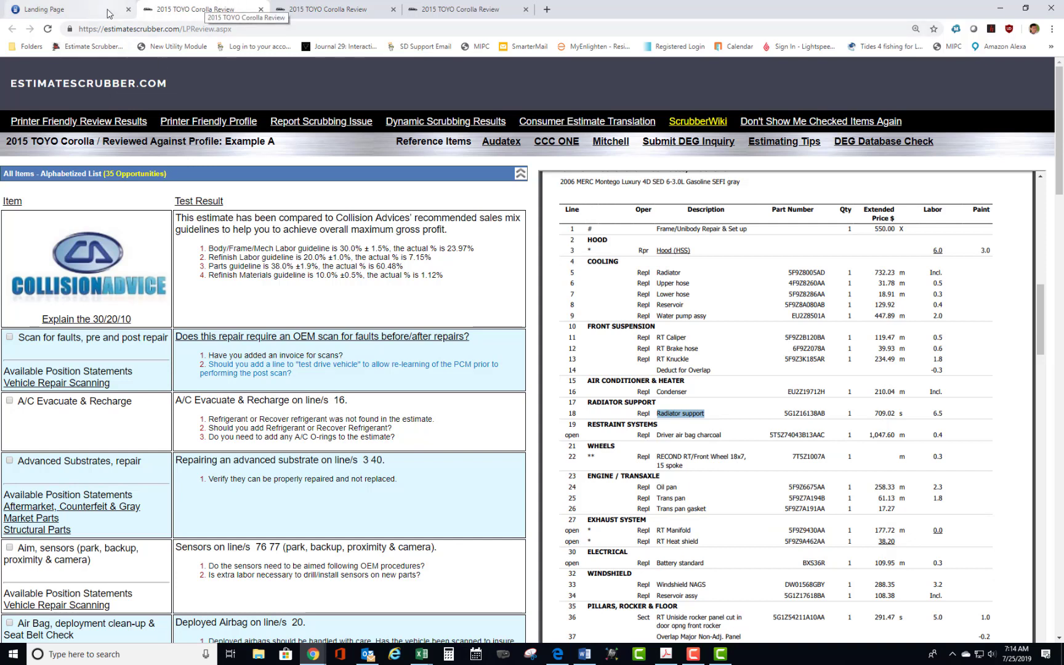
left_click(191, 477)
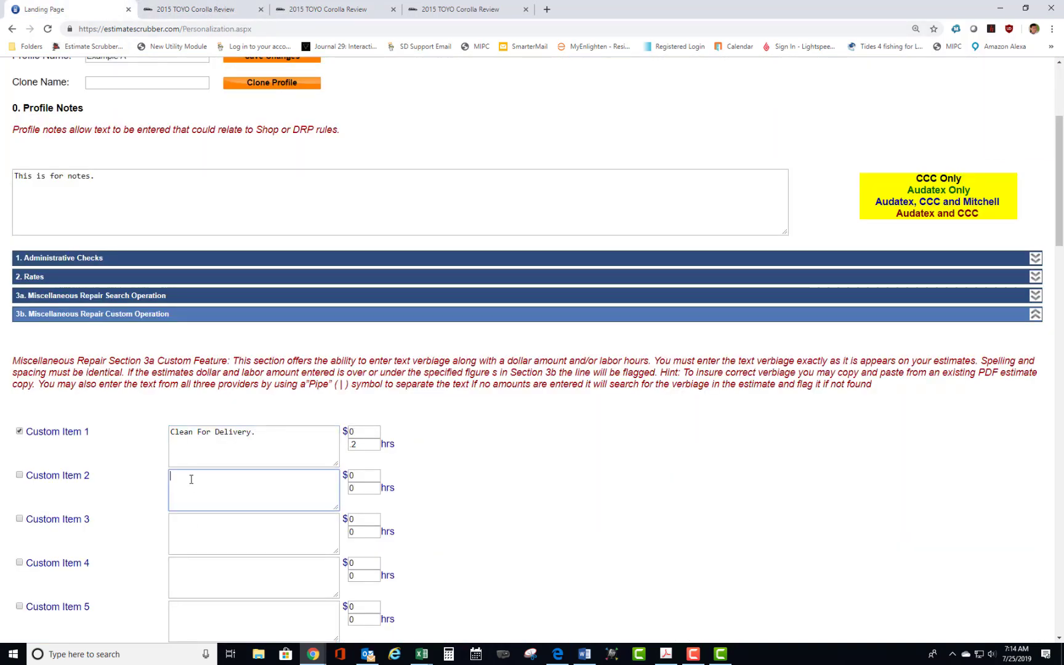
right_click(191, 479)
left_click(217, 376)
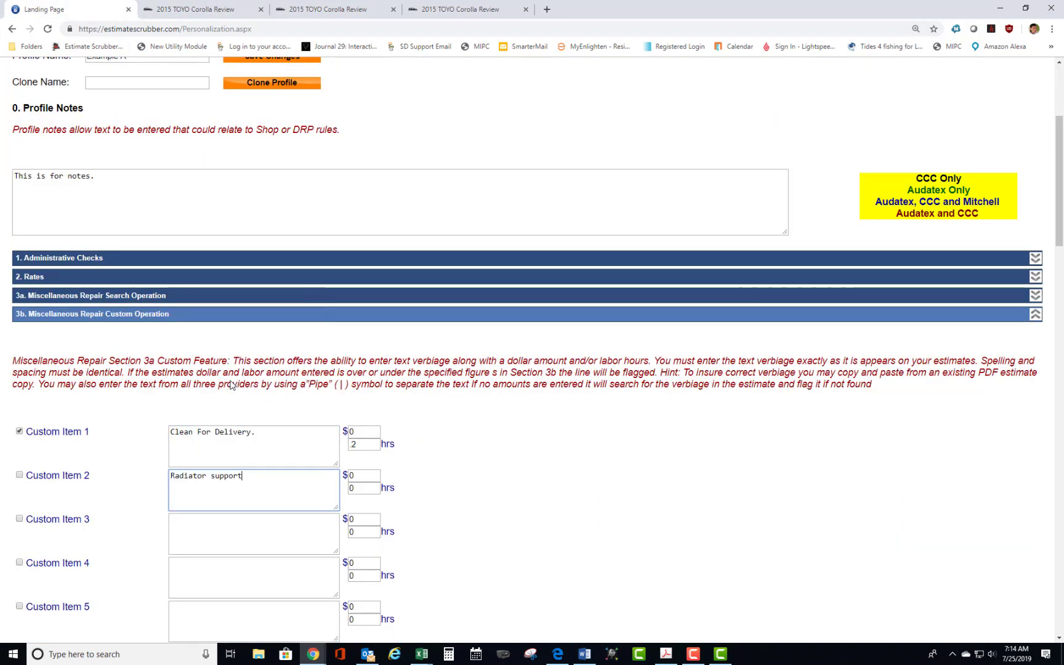
left_click_drag(268, 475, 155, 477)
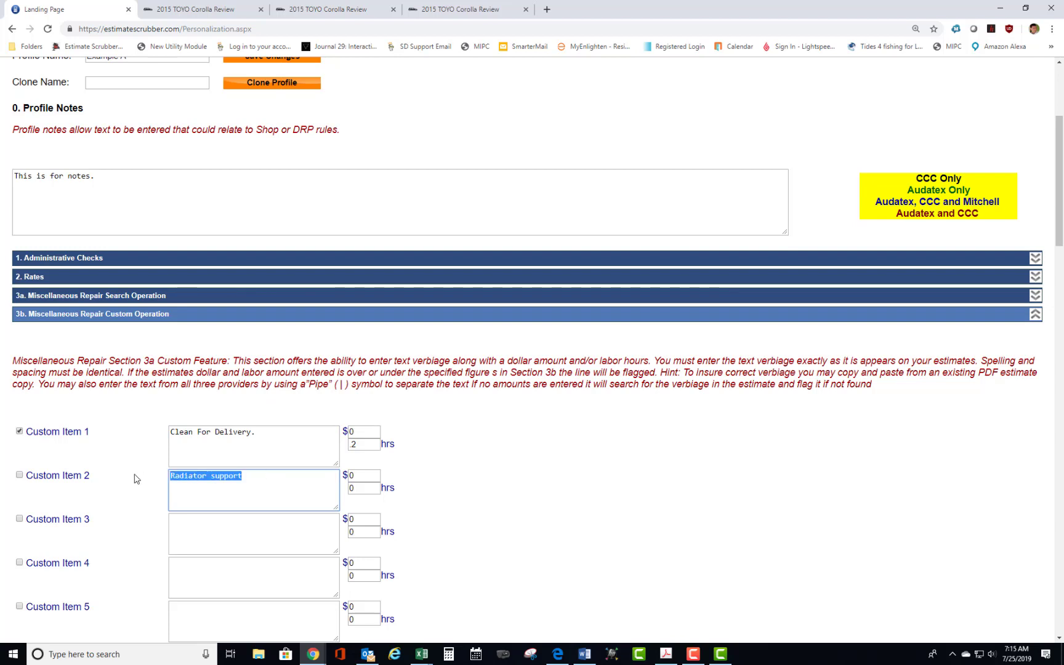
key("BackSpace")
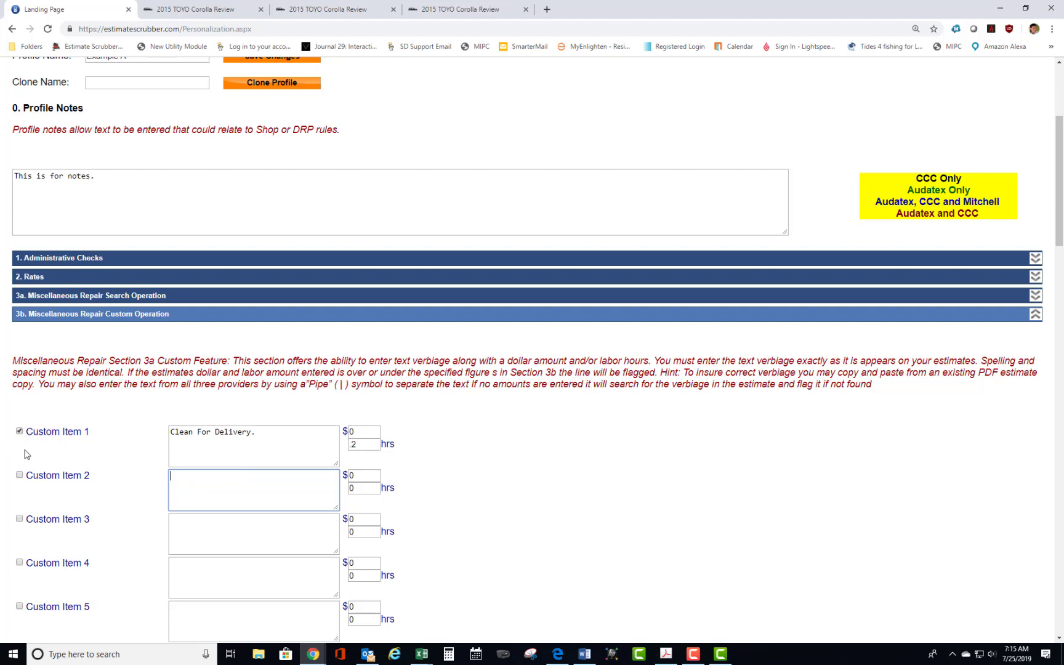
Collapse section 3b and expand section 4, Rules.
left_click(258, 433)
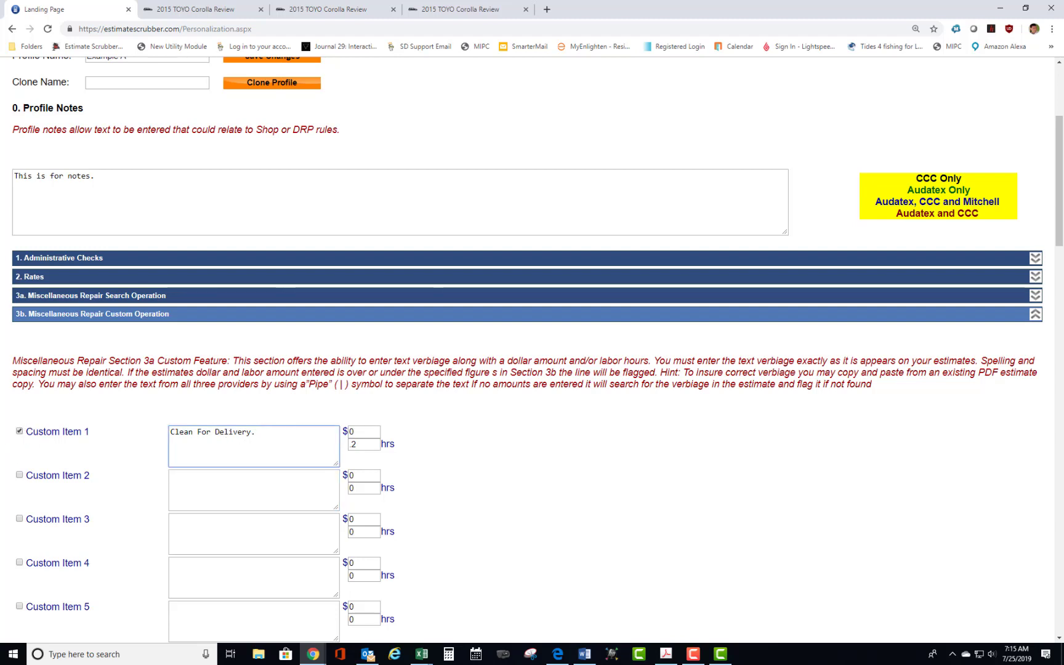
left_click(1035, 314)
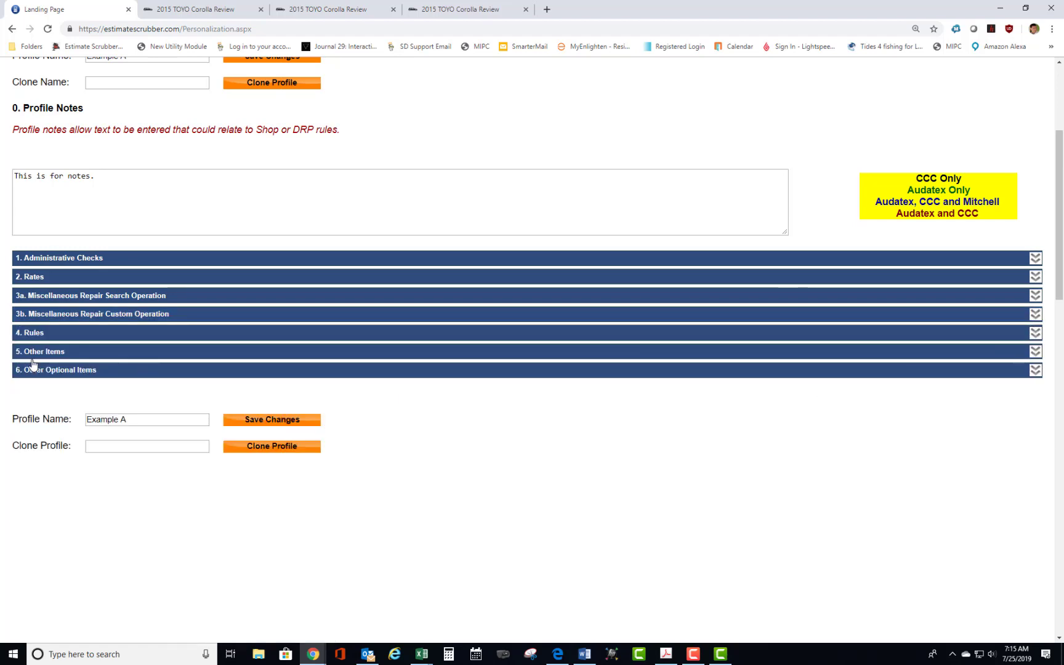
left_click(136, 334)
scroll(187, 462, "down", 15)
scroll(192, 446, "up", 14)
scroll(205, 418, "down", 2)
scroll(205, 418, "down", 1)
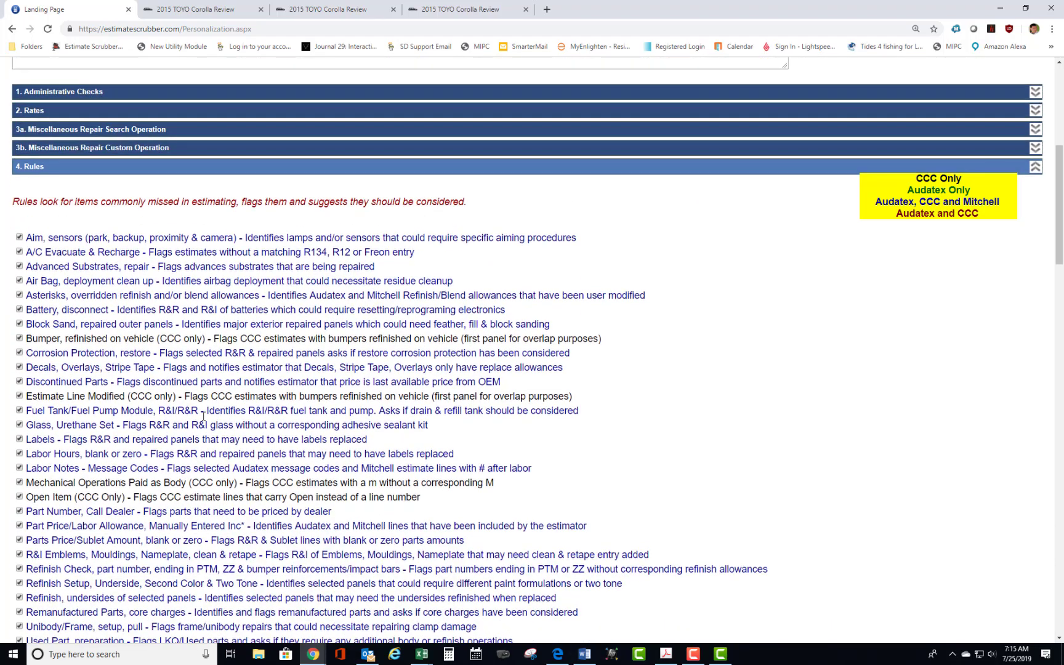
Compare the section 4 rules with the flagged items in the 2015 Corolla review, and return to the profile's rules list.
left_click(206, 10)
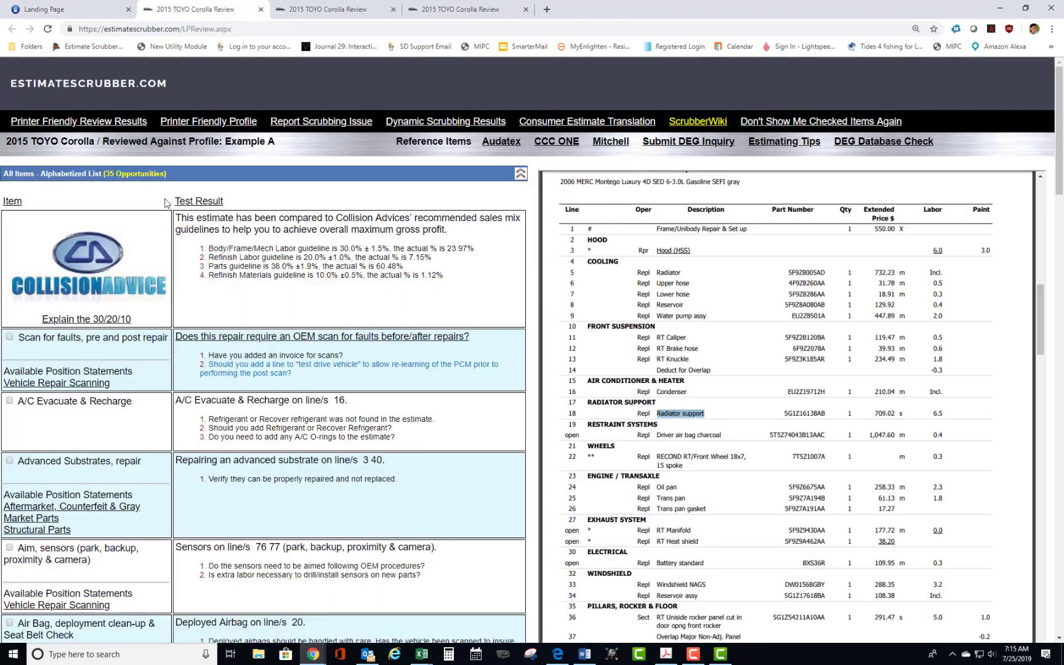
scroll(182, 257, "down", 7)
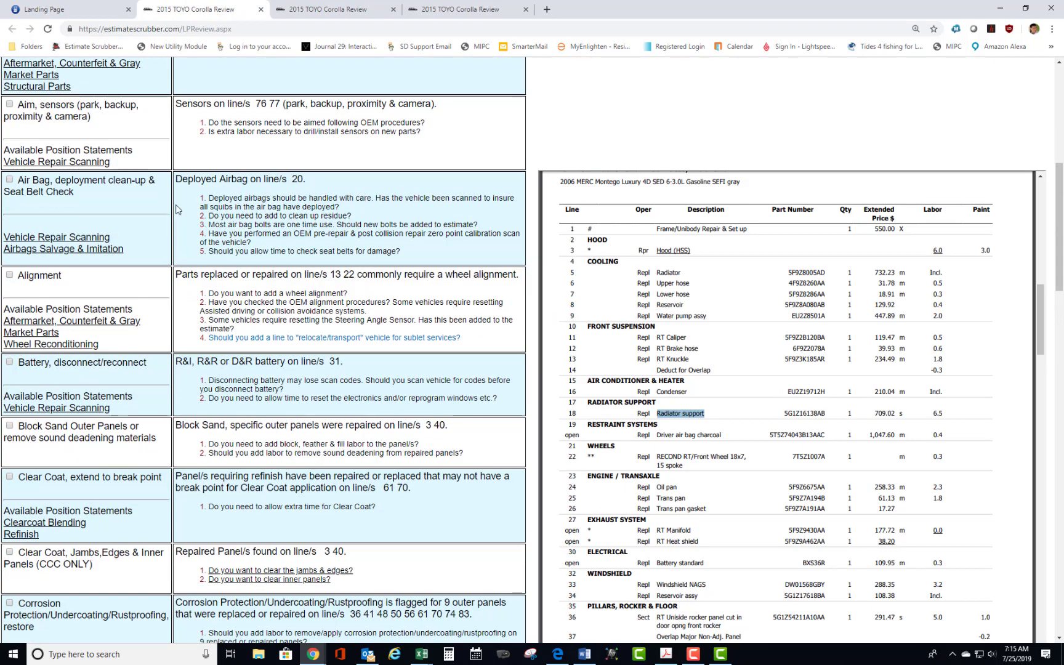
left_click(90, 9)
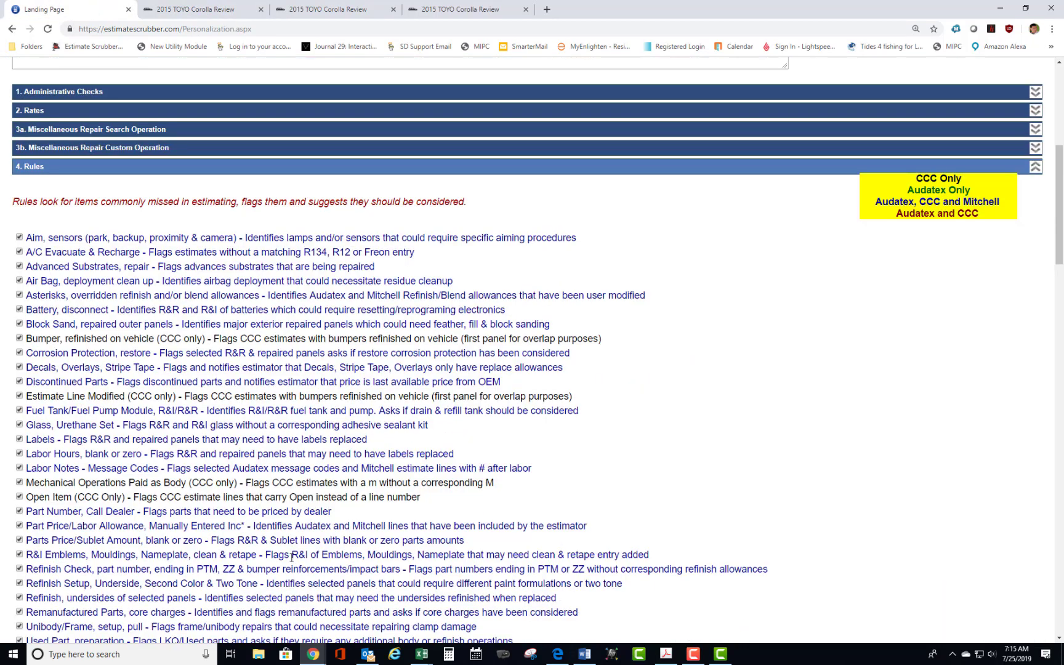
scroll(120, 380, "down", 1)
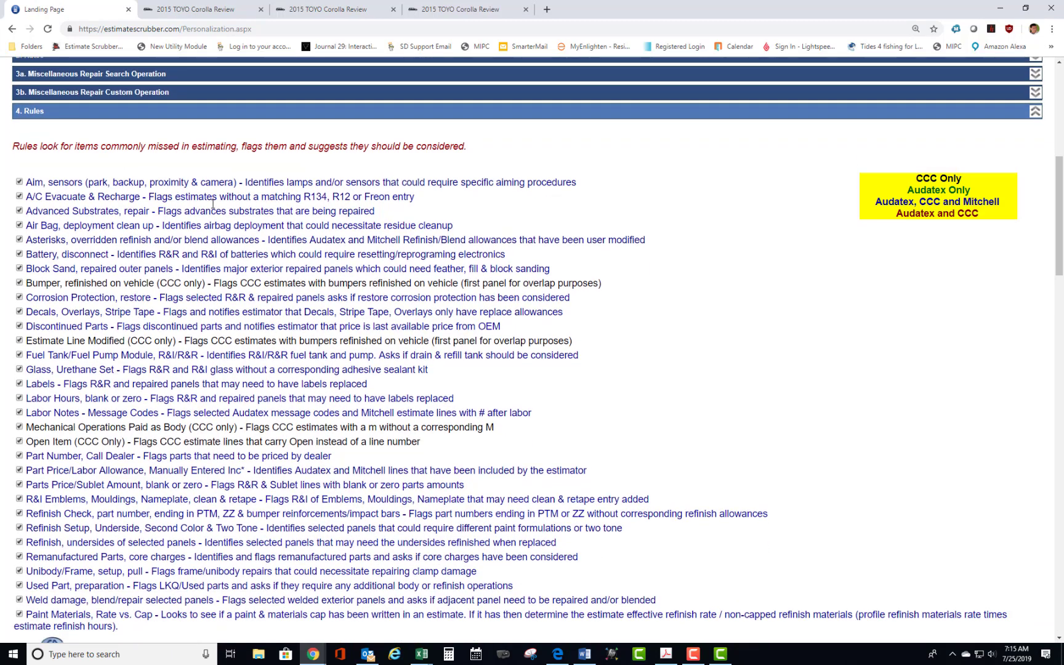
left_click(232, 10)
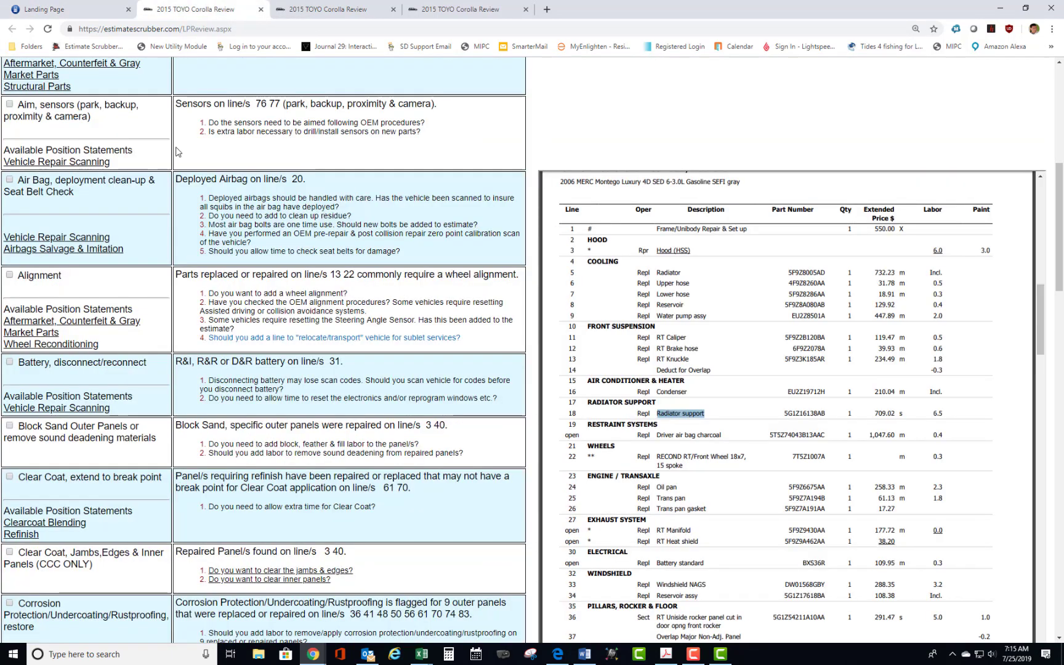
scroll(236, 293, "up", 1)
scroll(231, 290, "down", 1)
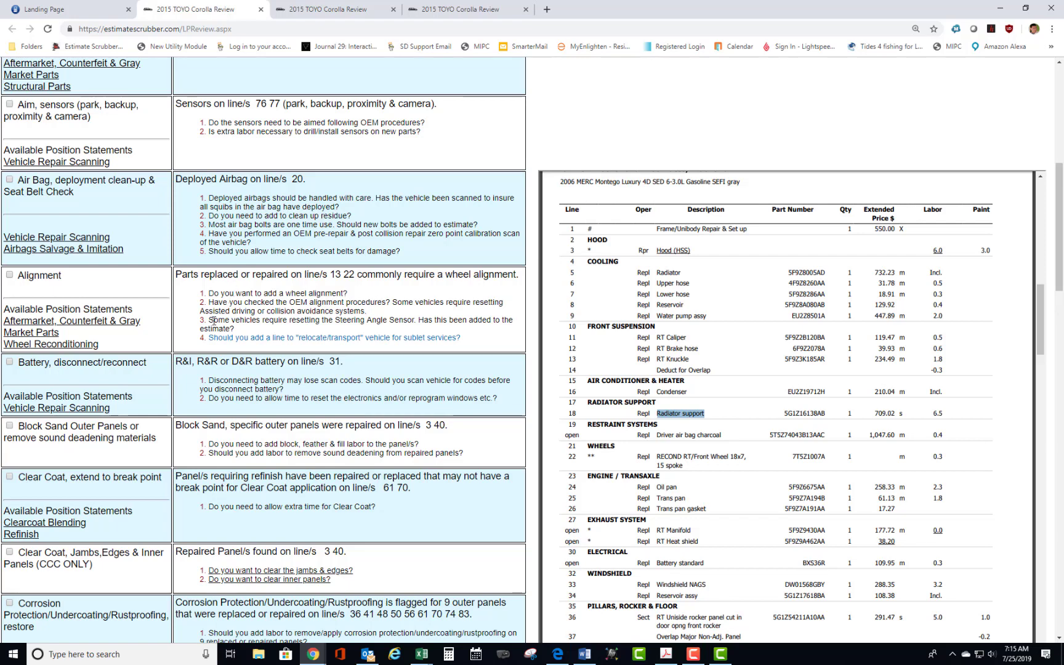
scroll(213, 320, "up", 1)
scroll(214, 320, "up", 1)
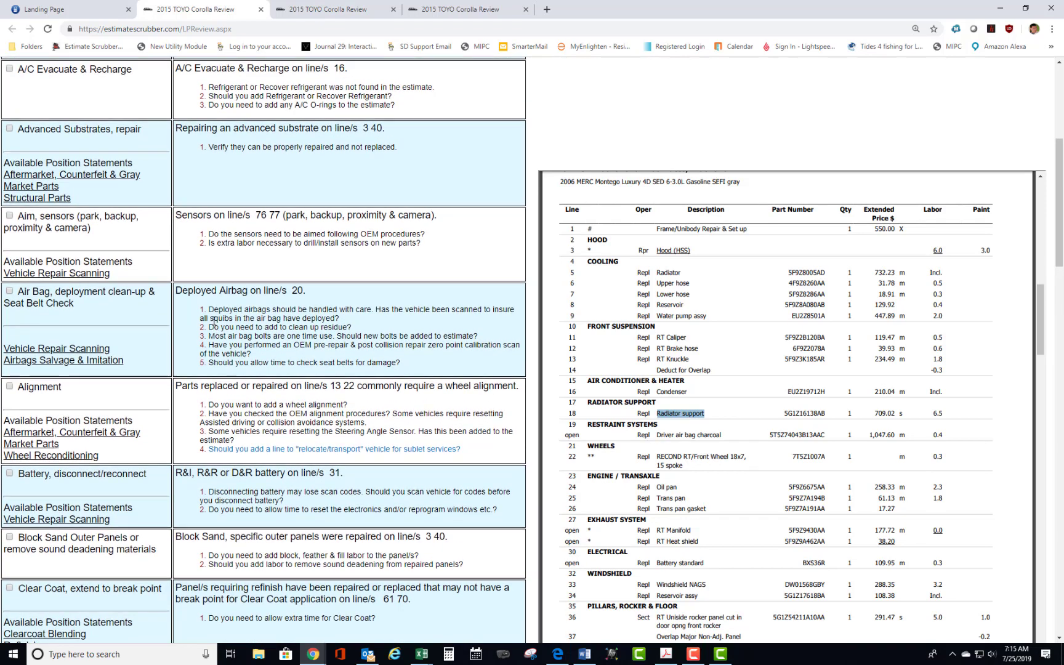
scroll(213, 321, "up", 2)
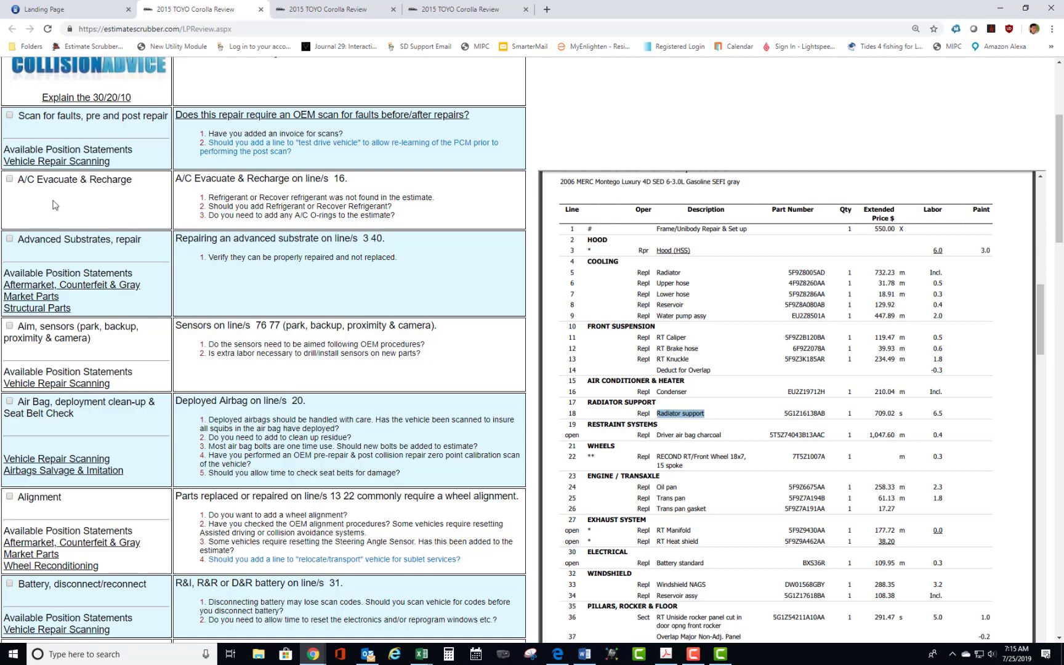
left_click(97, 11)
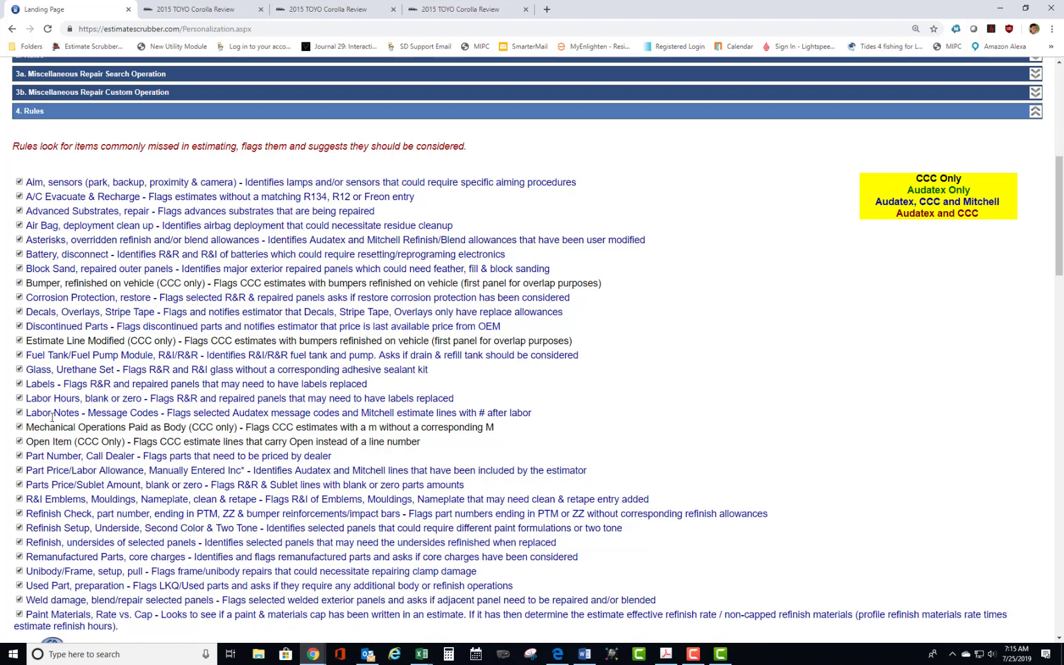
Read through the remaining rules in section 4 of the Example A profile, down to the end of the list.
scroll(59, 409, "down", 2)
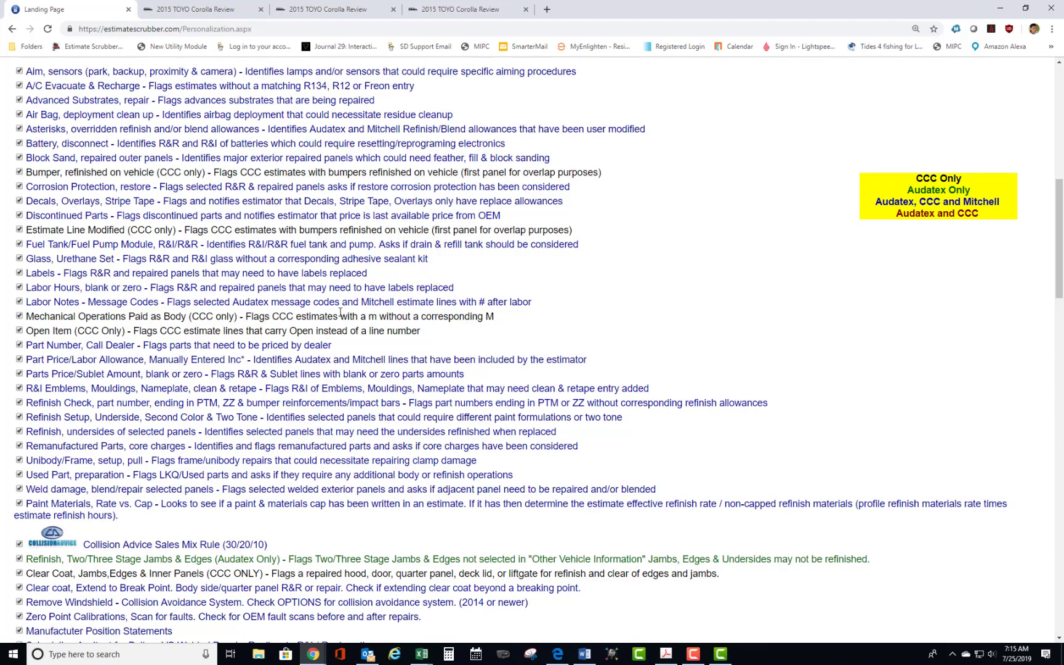
scroll(341, 313, "down", 8)
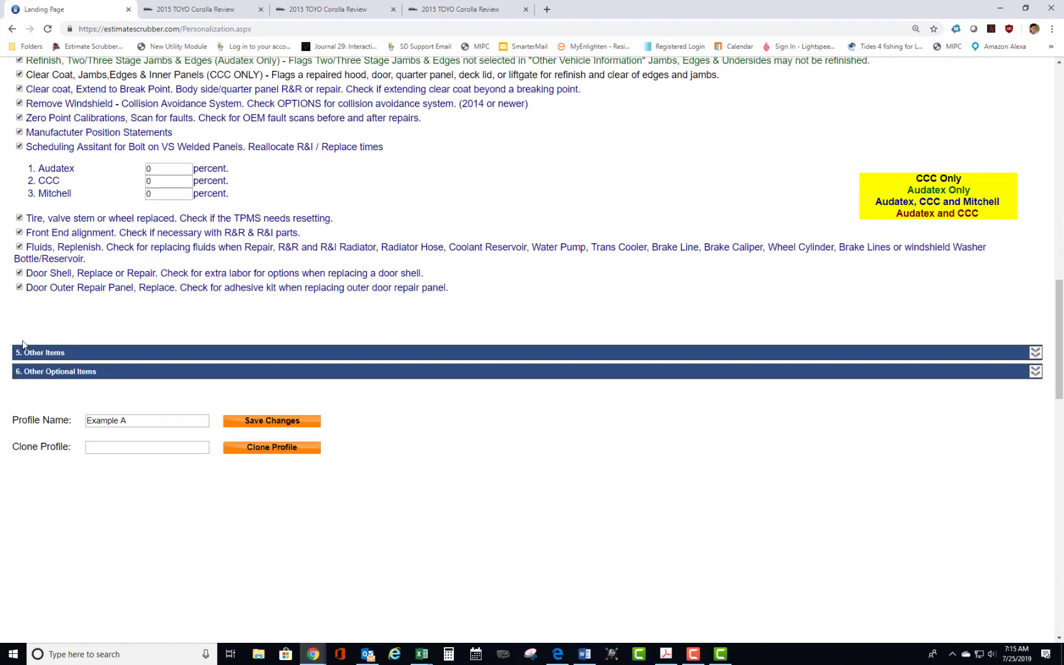
scroll(43, 360, "down", 5)
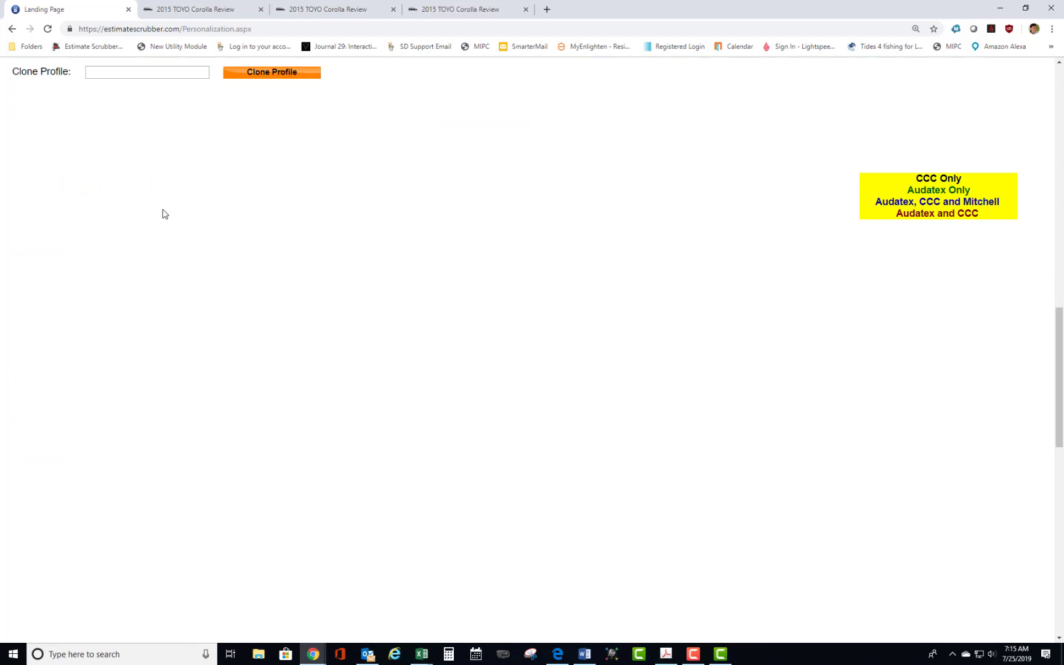
scroll(161, 214, "up", 5)
scroll(164, 214, "up", 3)
Review the required-text fields in section 5, Other Items, and the thresholds in section 6, Other Optional Items, leaving both sections collapsed.
left_click(330, 226)
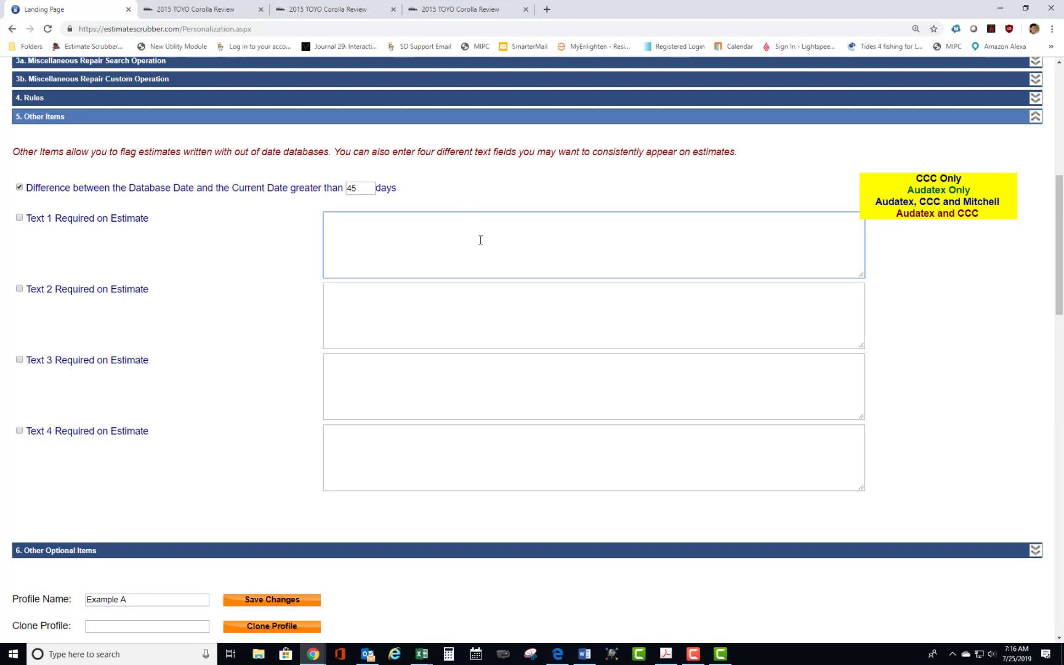
left_click(1036, 117)
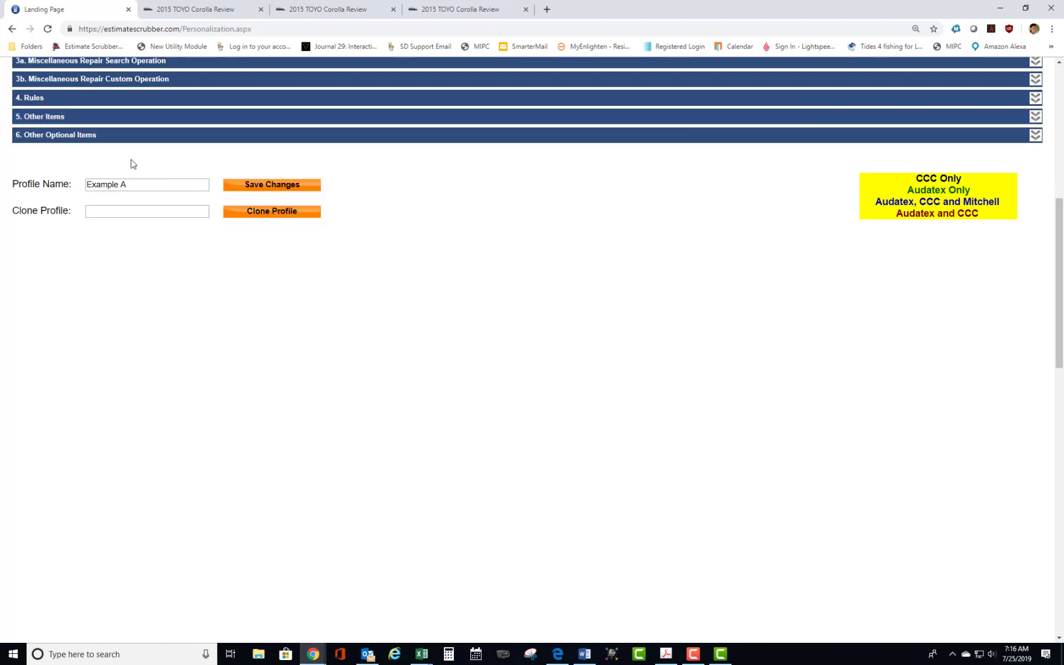
left_click(117, 136)
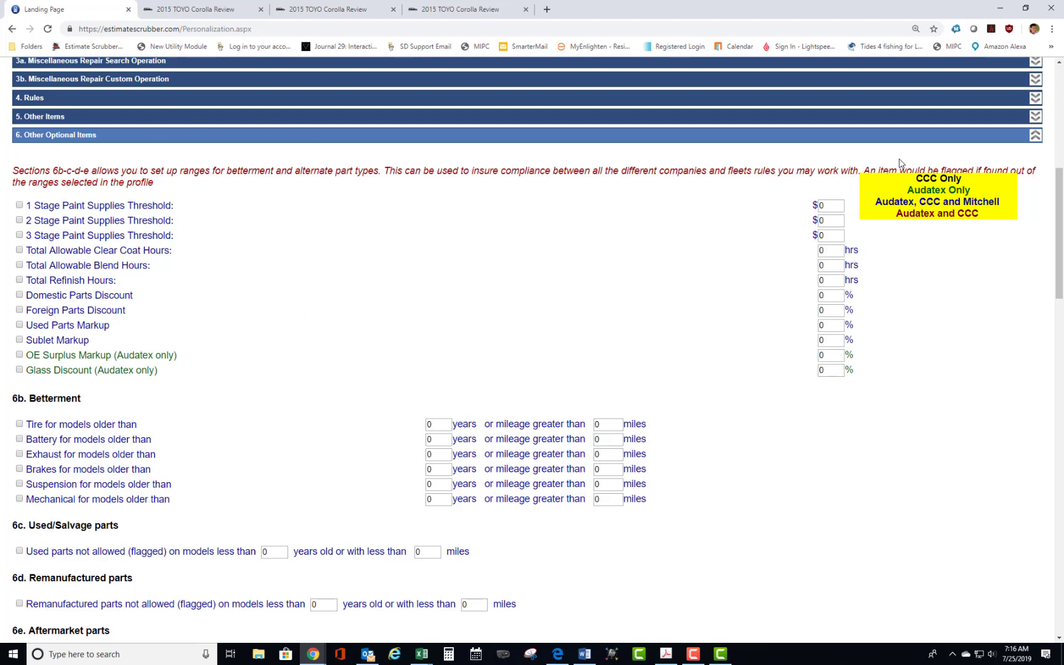
left_click(1036, 136)
Save the changes to the Example A profile and select Example A among the estimate review profiles.
scroll(916, 112, "up", 7)
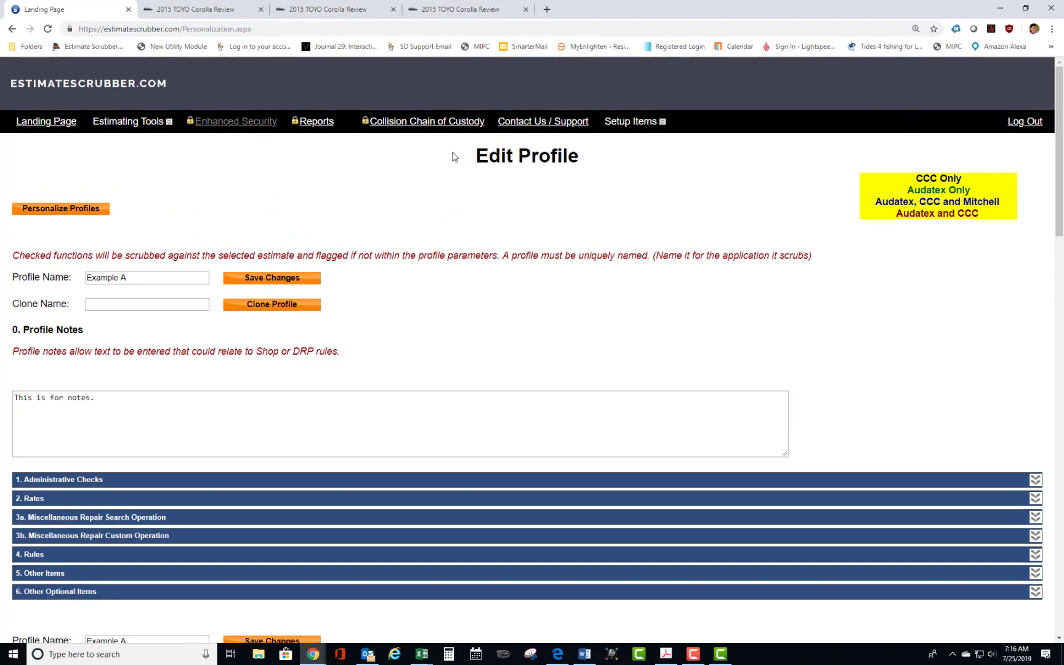
left_click(274, 281)
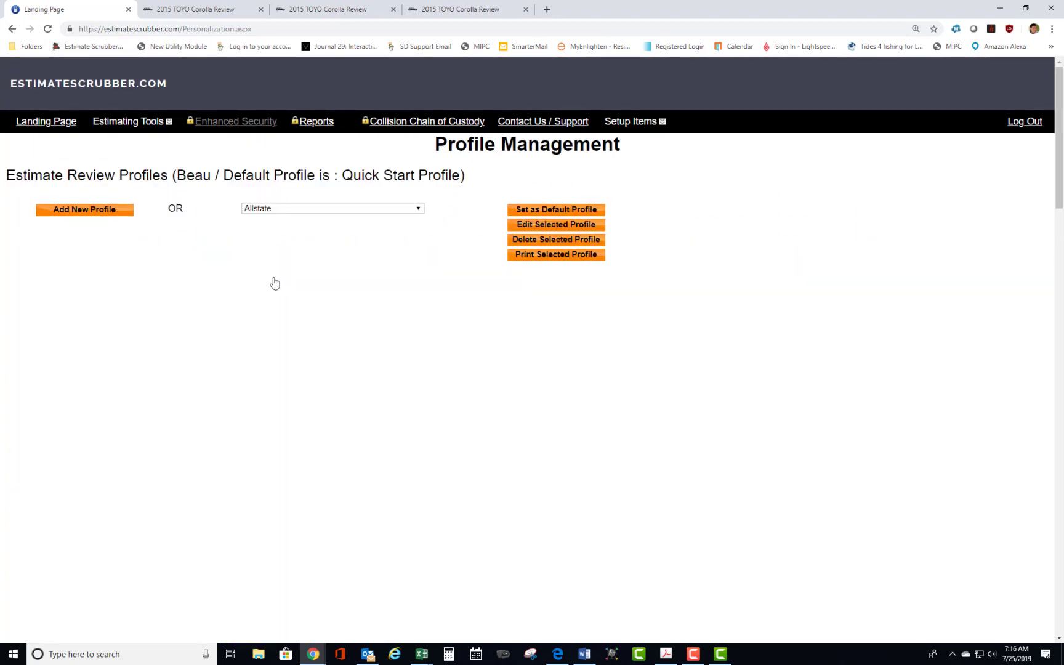
left_click(421, 210)
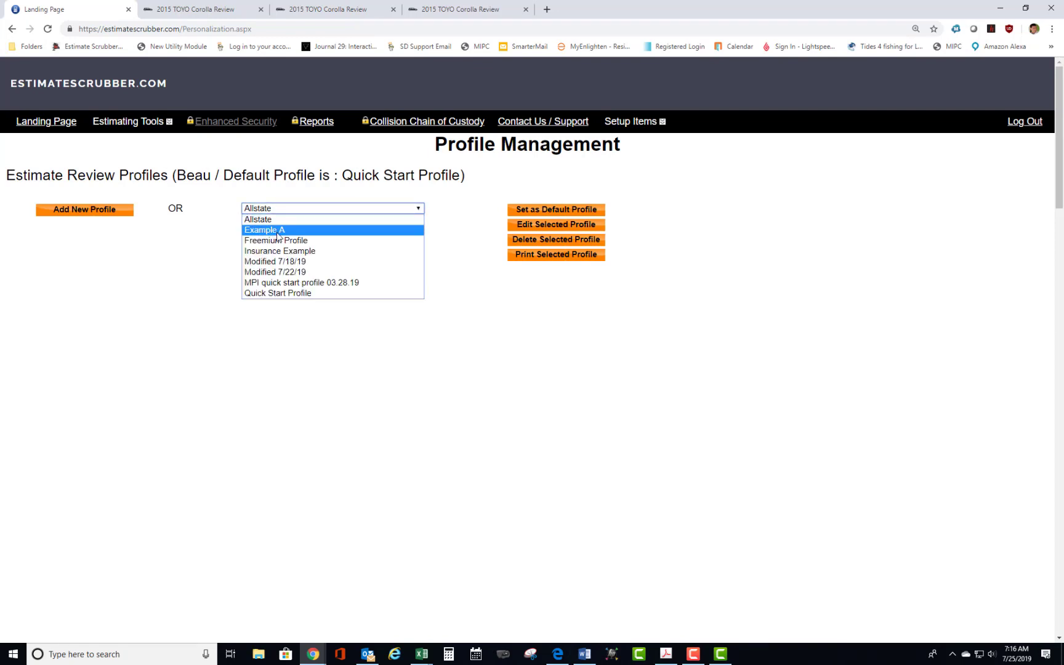
left_click(278, 231)
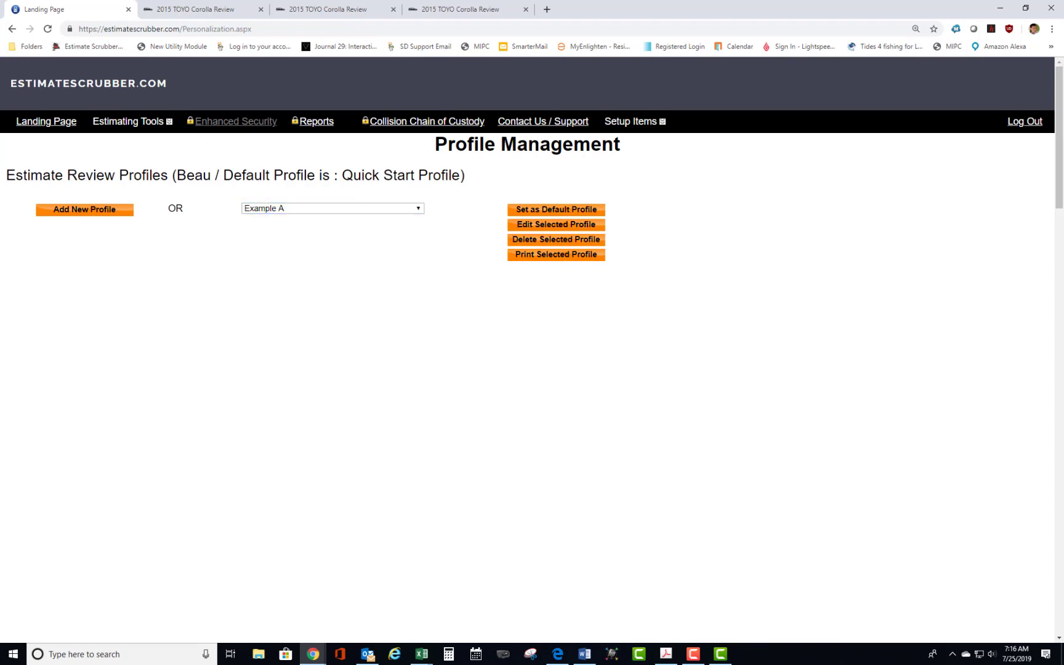
Return to the landing page and set Example A as the profile for scrubbing.
left_click(54, 123)
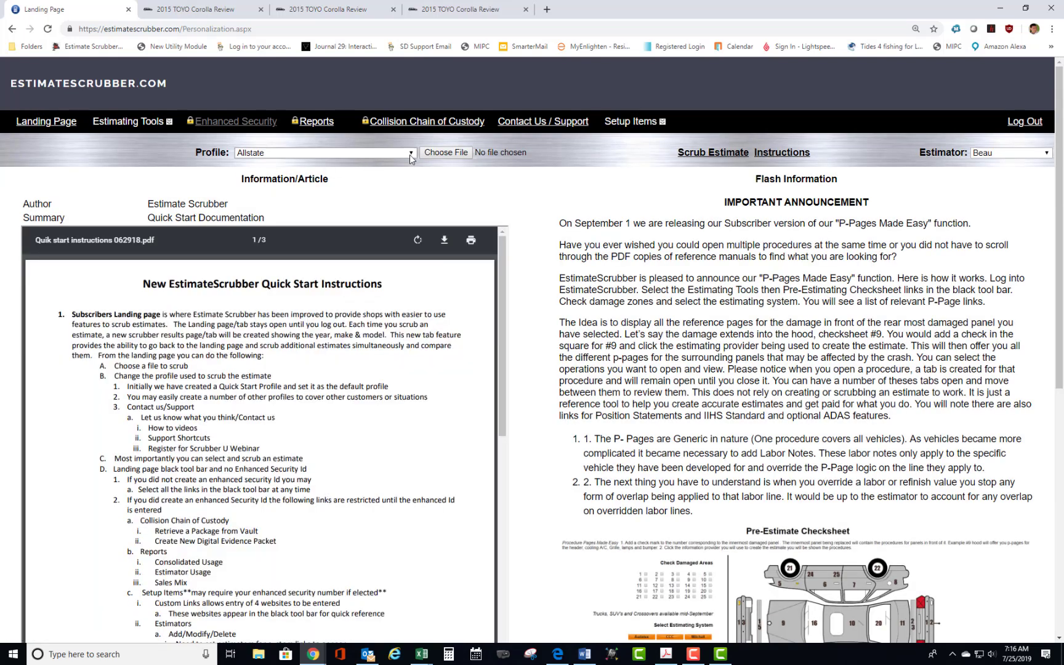
left_click(411, 154)
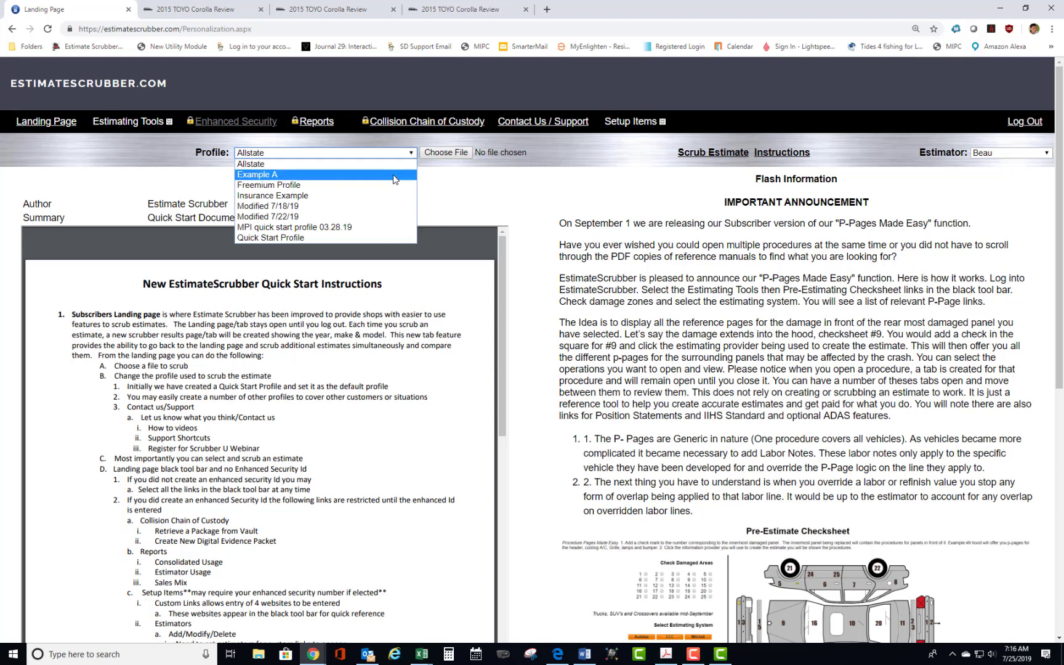
left_click(395, 176)
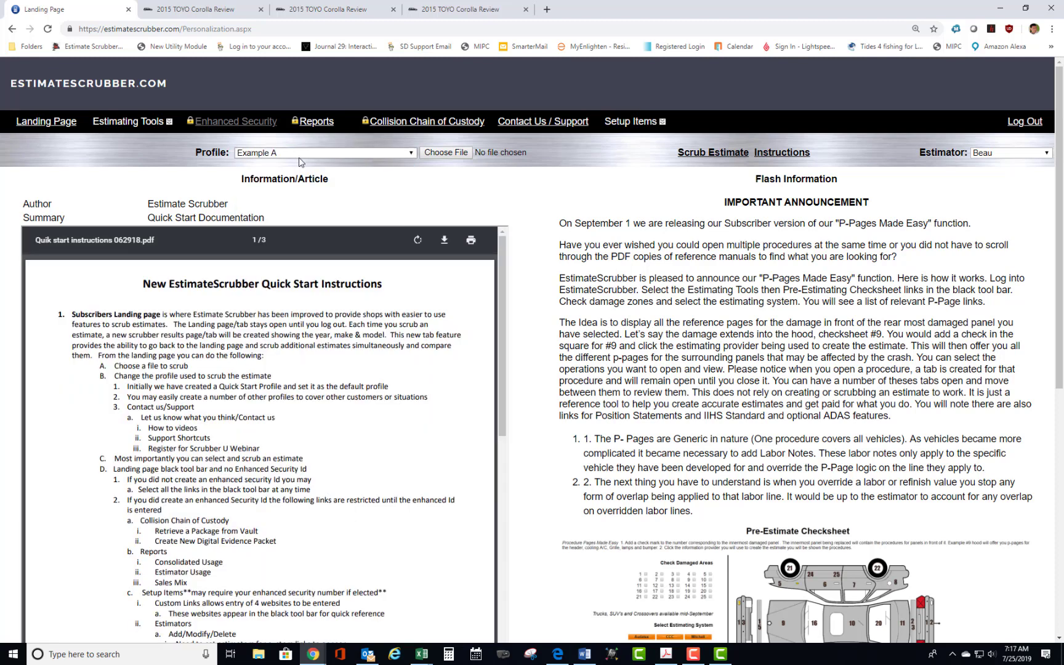
Choose CCC MOAE.pdf from the Temp Estimates folder and scrub the estimate.
left_click(459, 154)
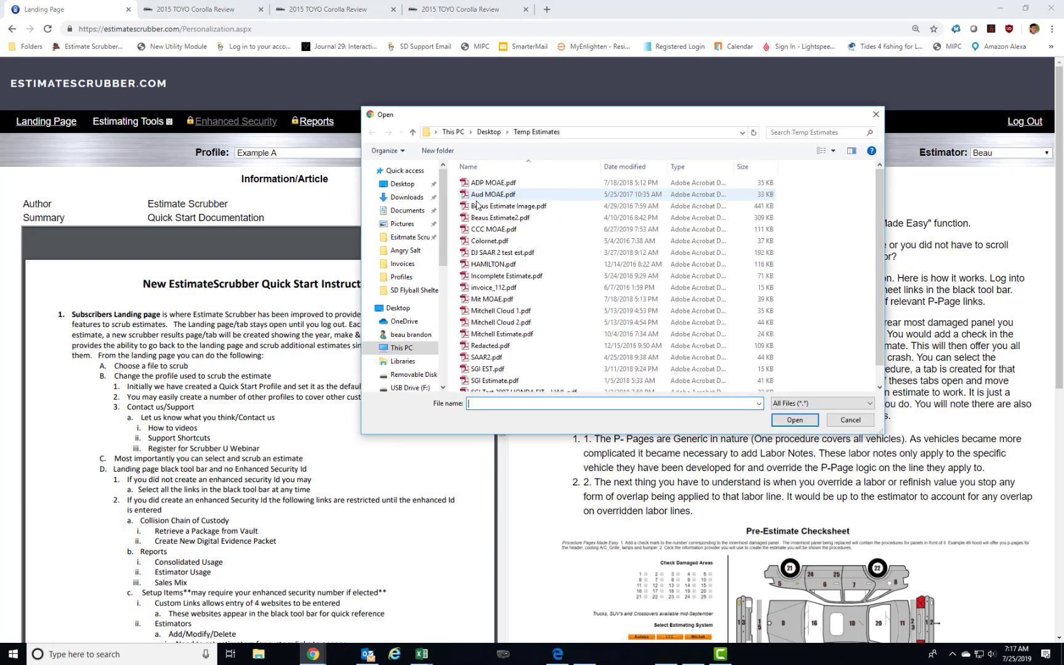
left_click(490, 230)
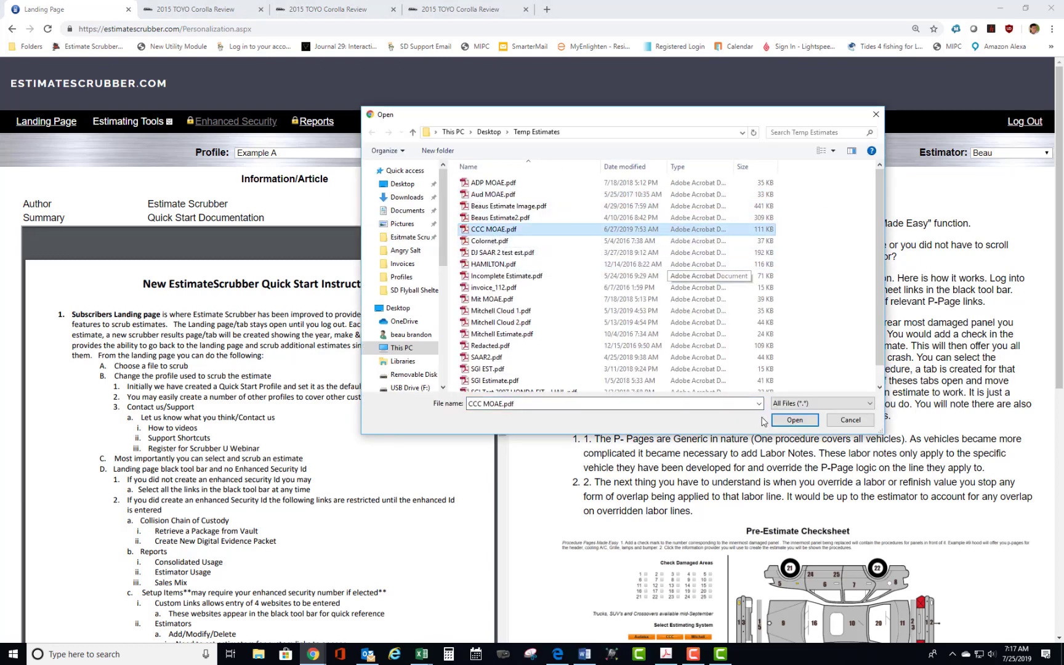
left_click(794, 420)
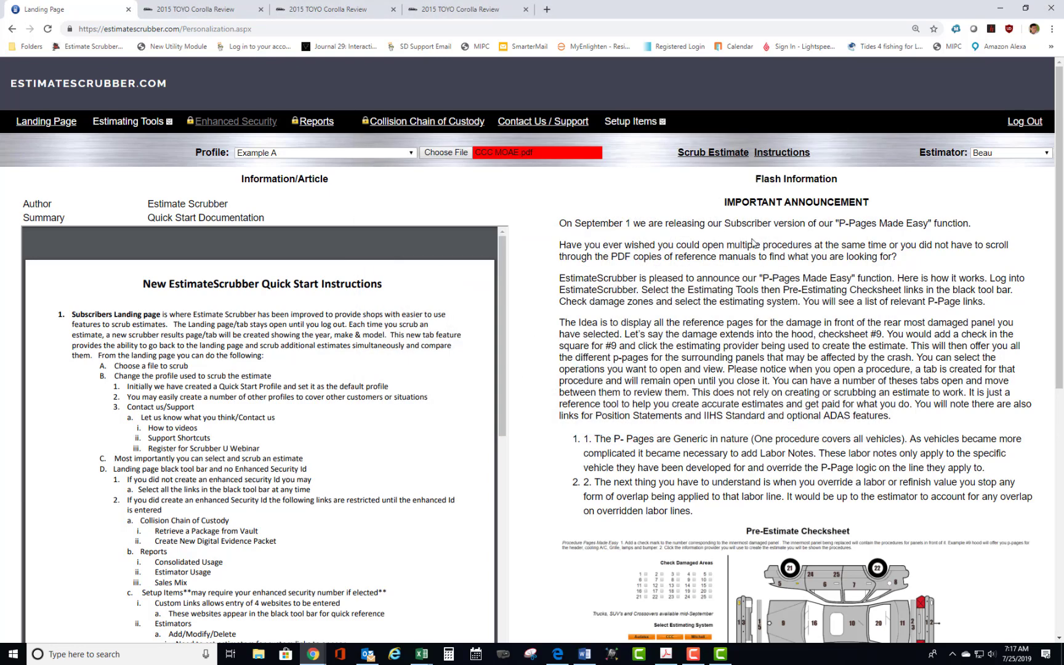
left_click(709, 153)
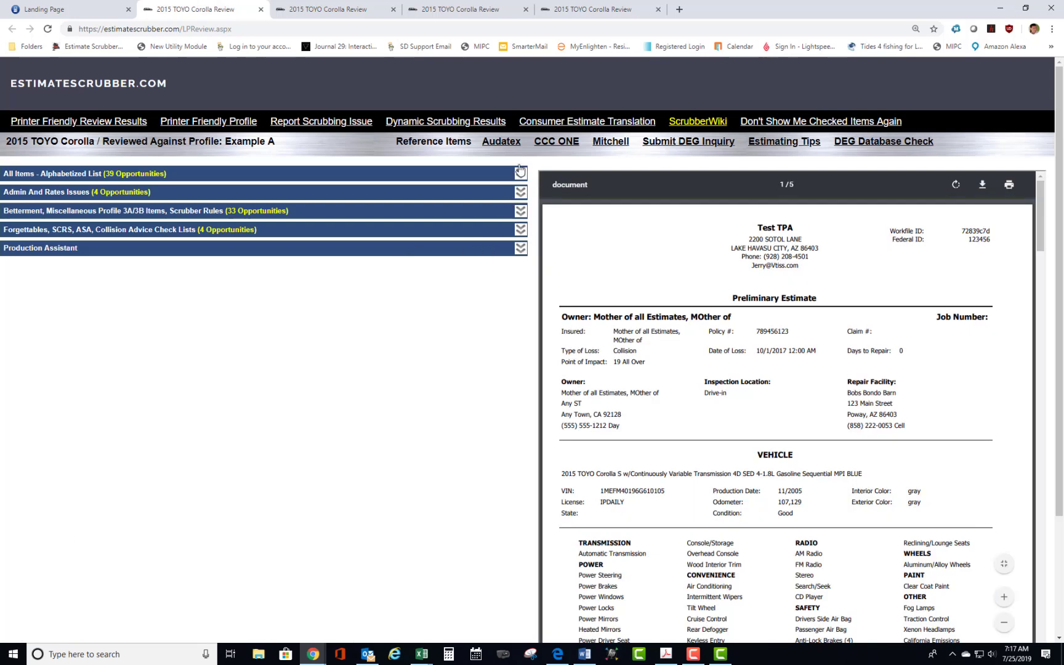
Expand the alphabetized list of all items in the new Corolla review and read through its flagged results.
left_click(521, 171)
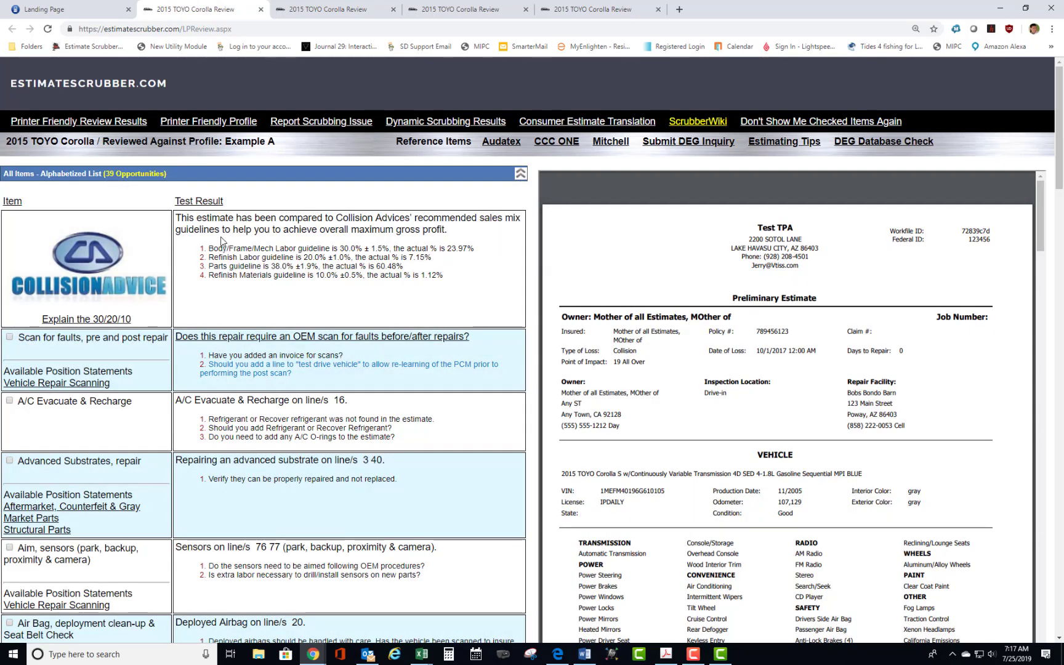
scroll(254, 223, "down", 7)
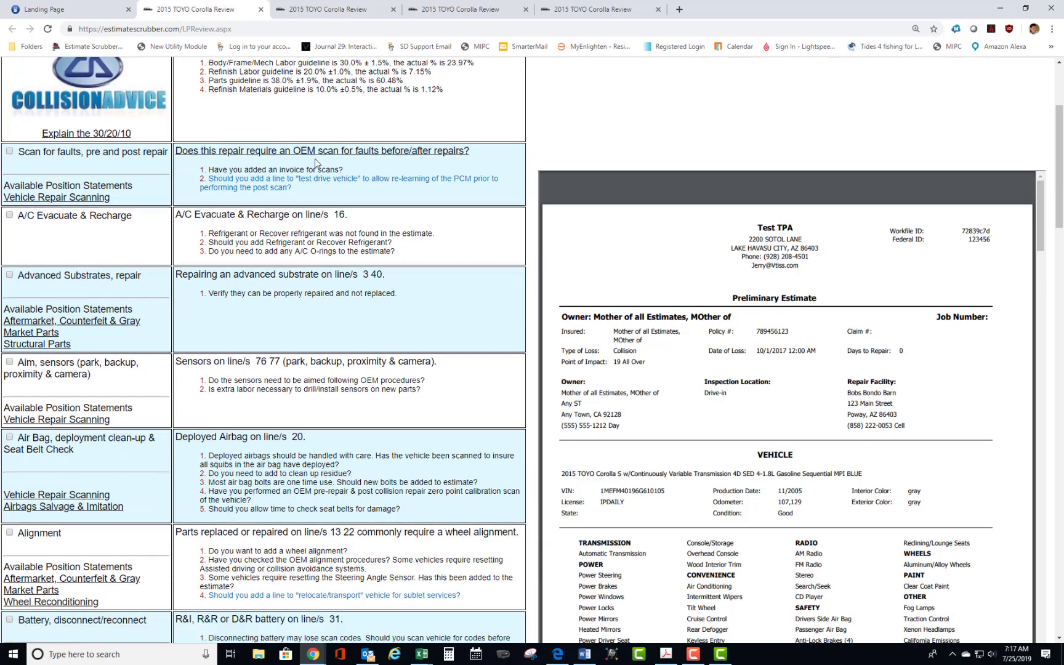
scroll(321, 153, "down", 8)
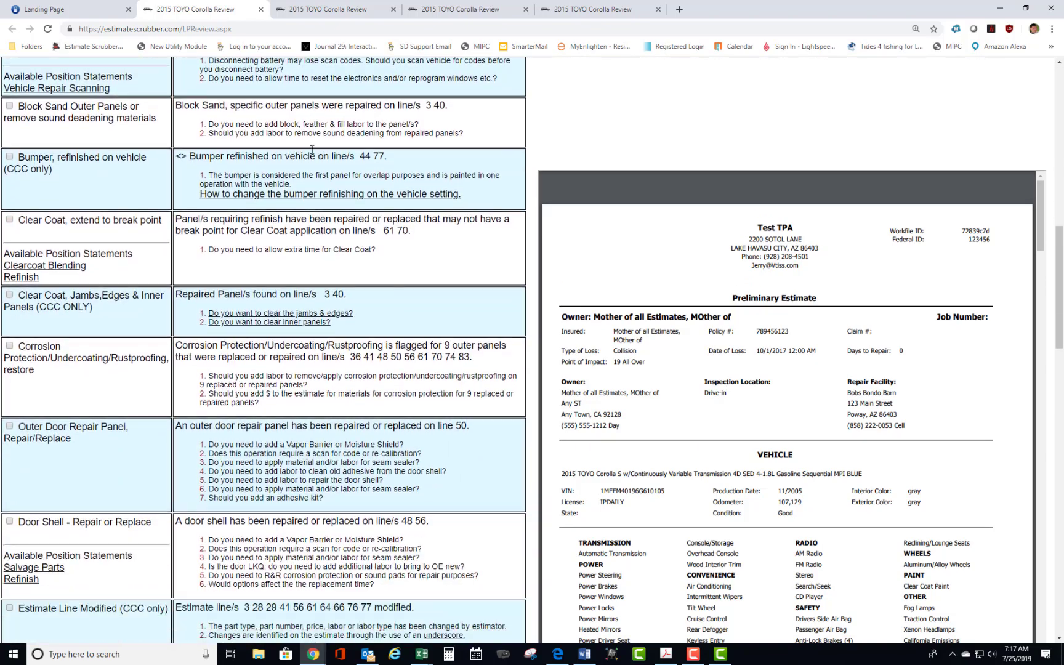
scroll(309, 153, "down", 4)
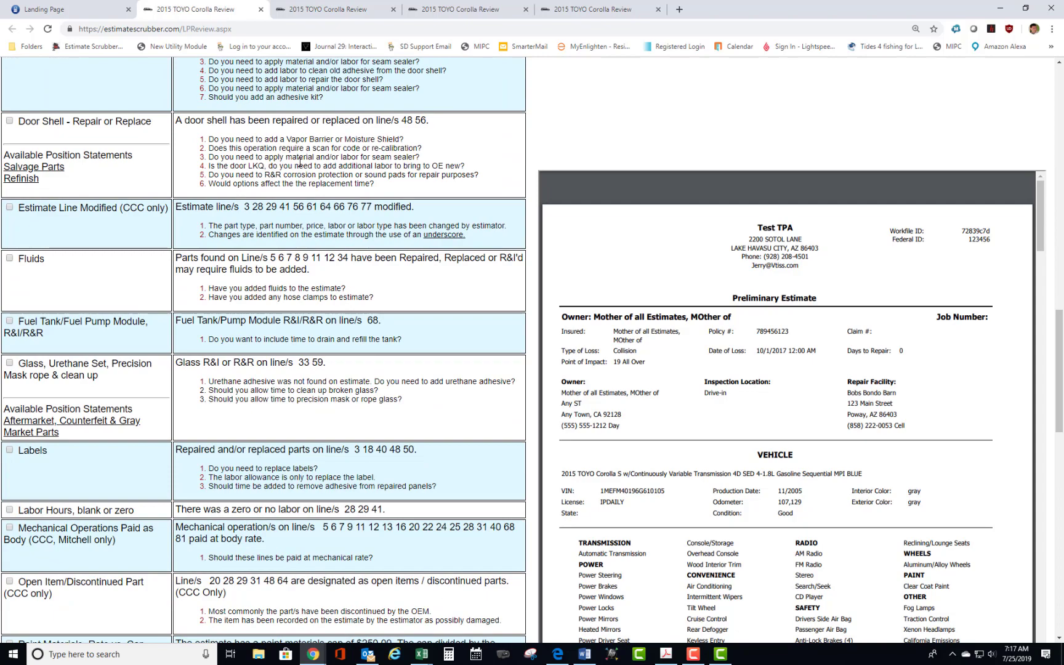
scroll(298, 158, "down", 2)
scroll(298, 158, "down", 5)
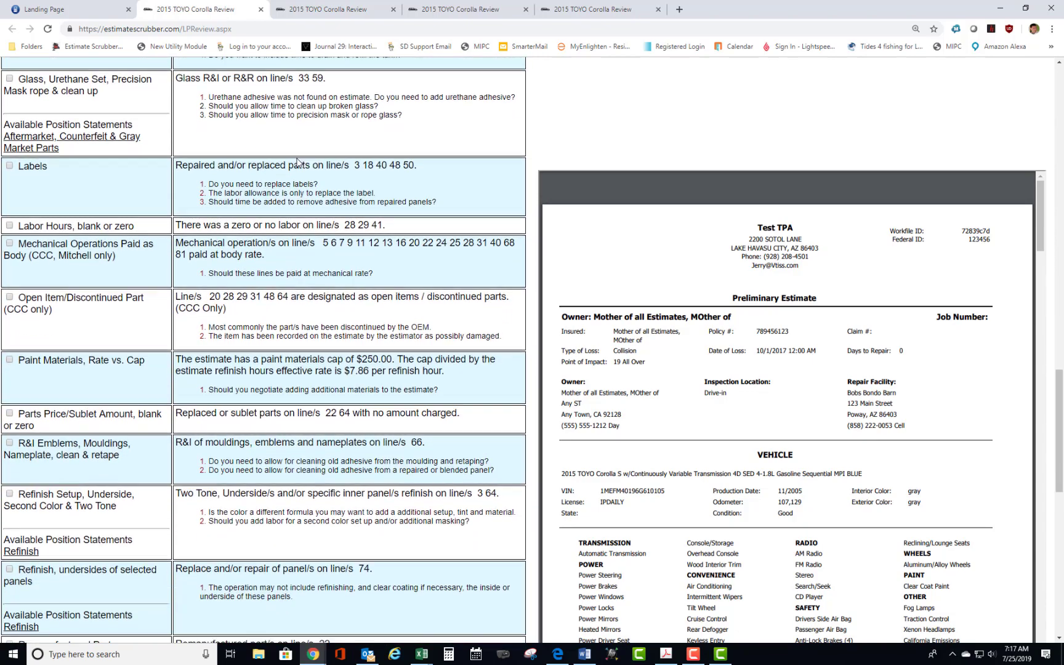
scroll(298, 158, "down", 7)
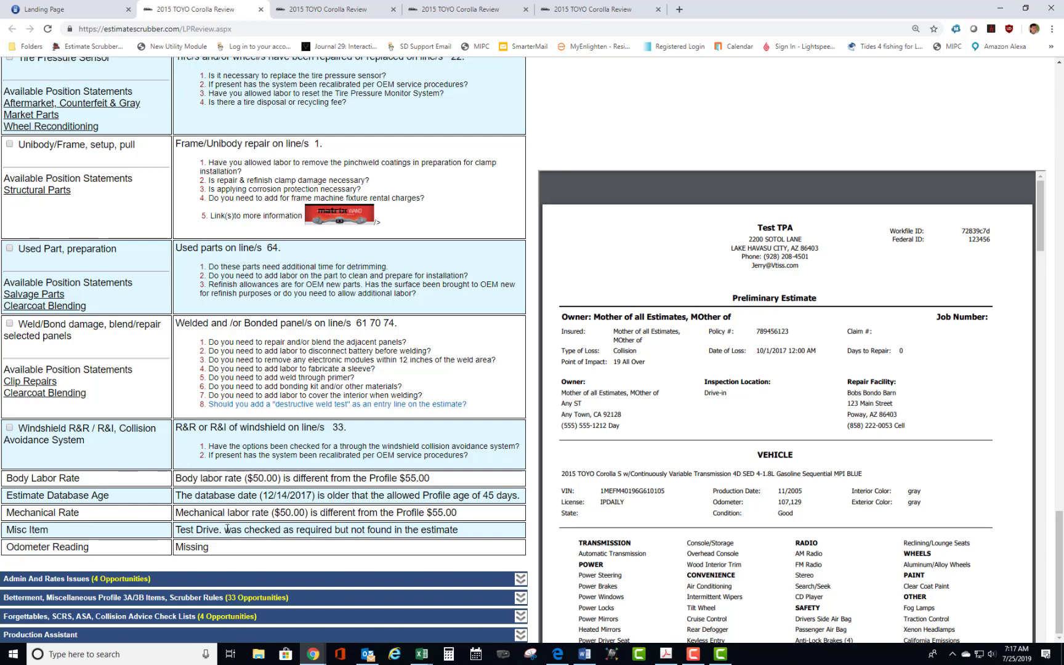
Check the "Test Drive" Misc Item result against the estimate lines, and return to the beginning of the review list.
left_click_drag(219, 529, 175, 533)
left_click(245, 532)
scroll(723, 385, "down", 5)
scroll(750, 366, "down", 1)
scroll(750, 365, "down", 5)
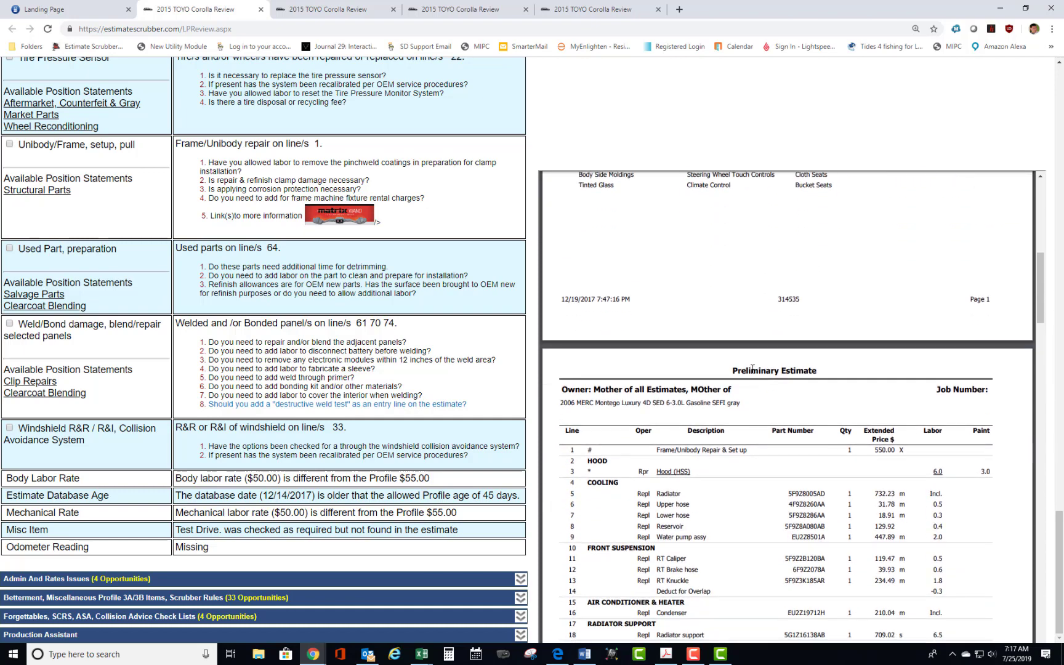
scroll(733, 380, "down", 3)
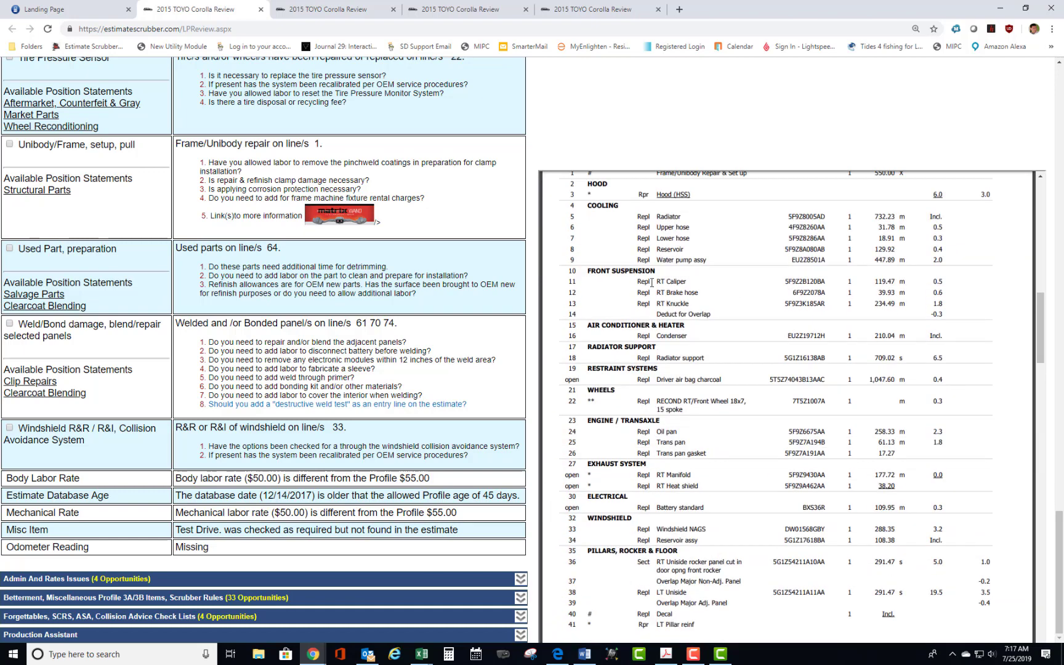
scroll(674, 322, "down", 2)
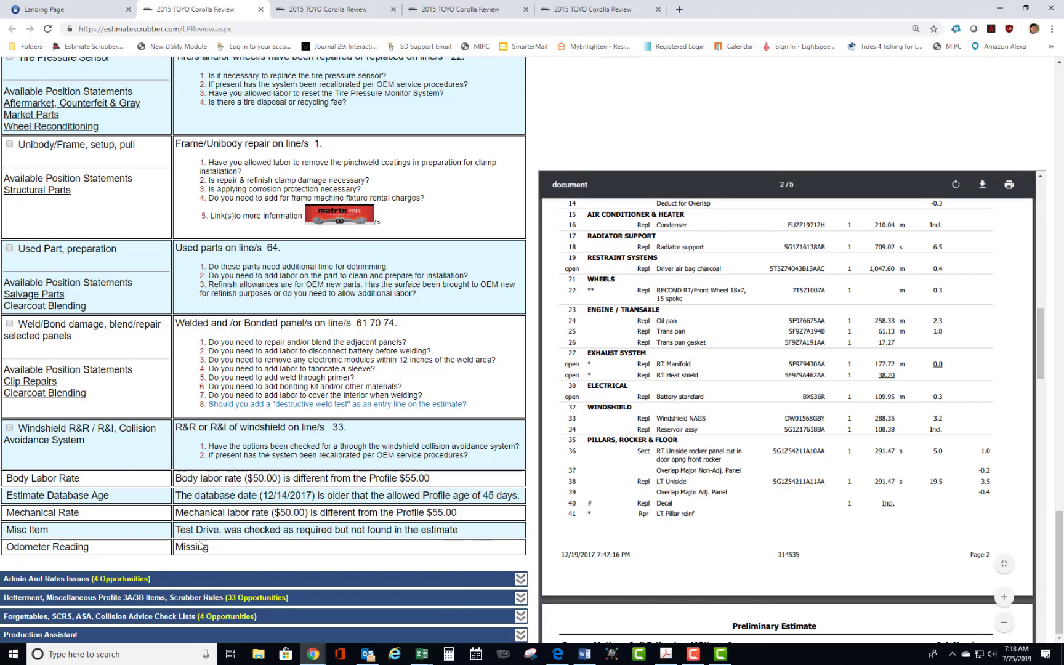
scroll(146, 502, "up", 20)
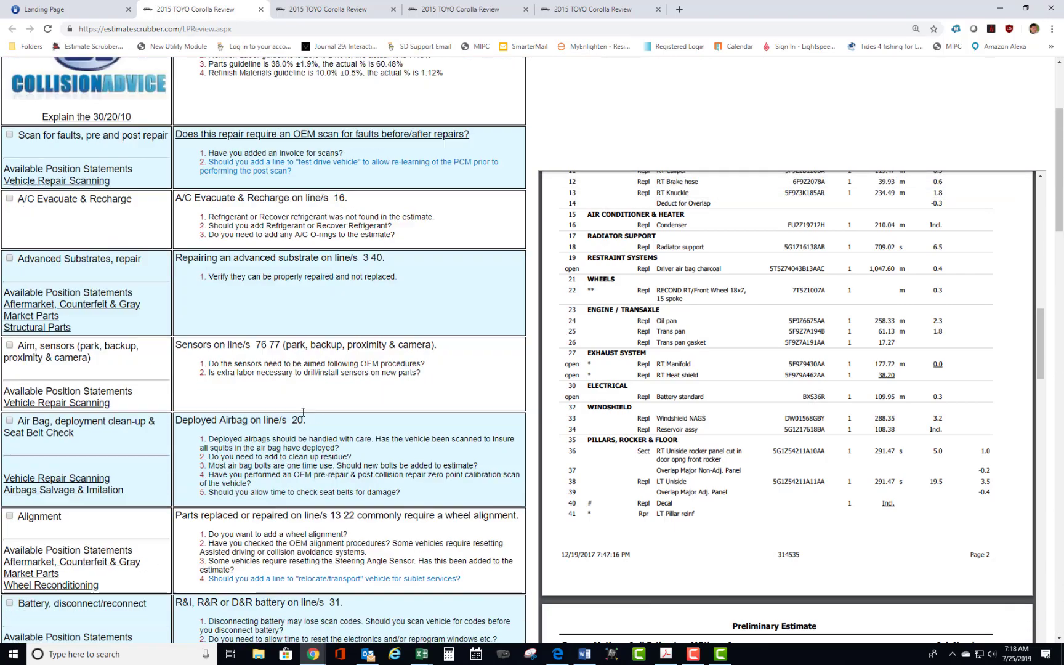
scroll(303, 411, "up", 2)
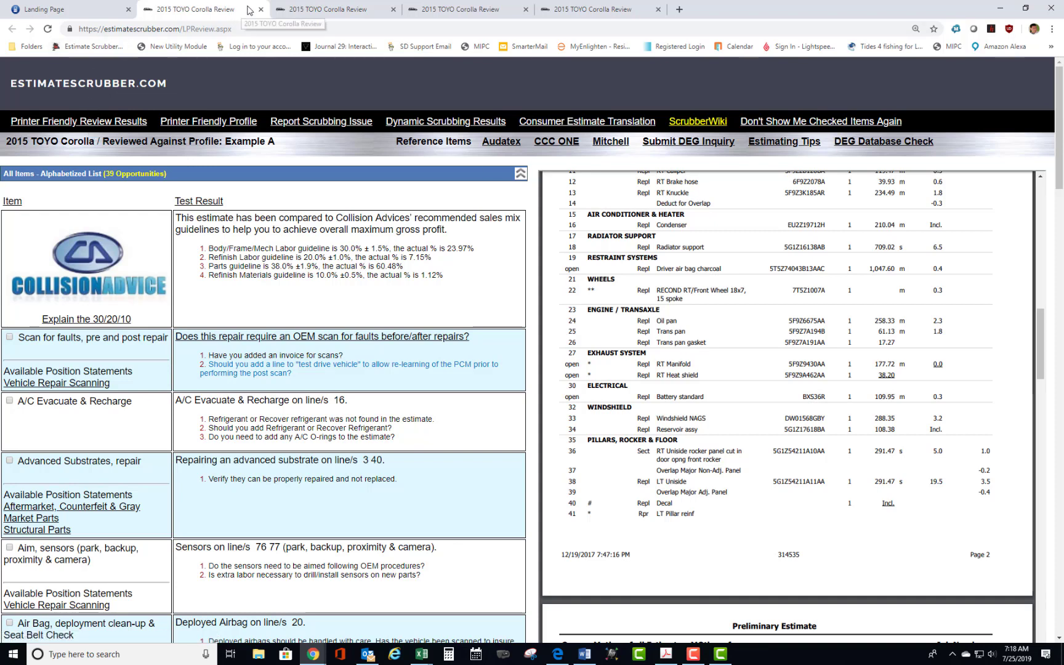
Examine the A/C Evacuate & Recharge suggestions in the Example A review of the 2015 Corolla, and return to the landing page.
left_click(75, 13)
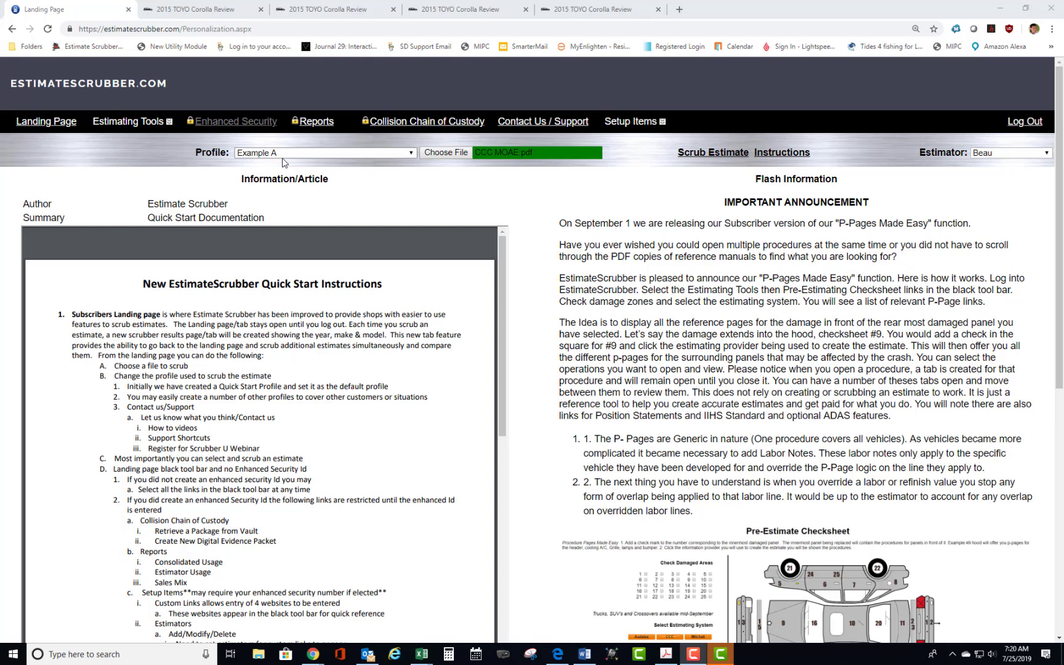
left_click(203, 11)
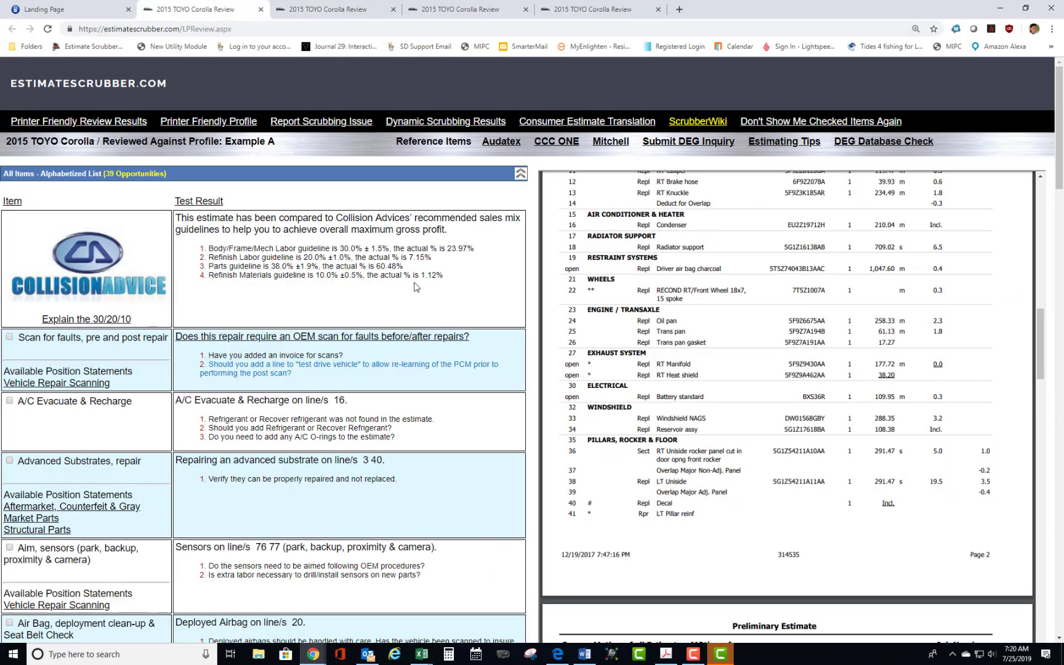
scroll(194, 345, "down", 3)
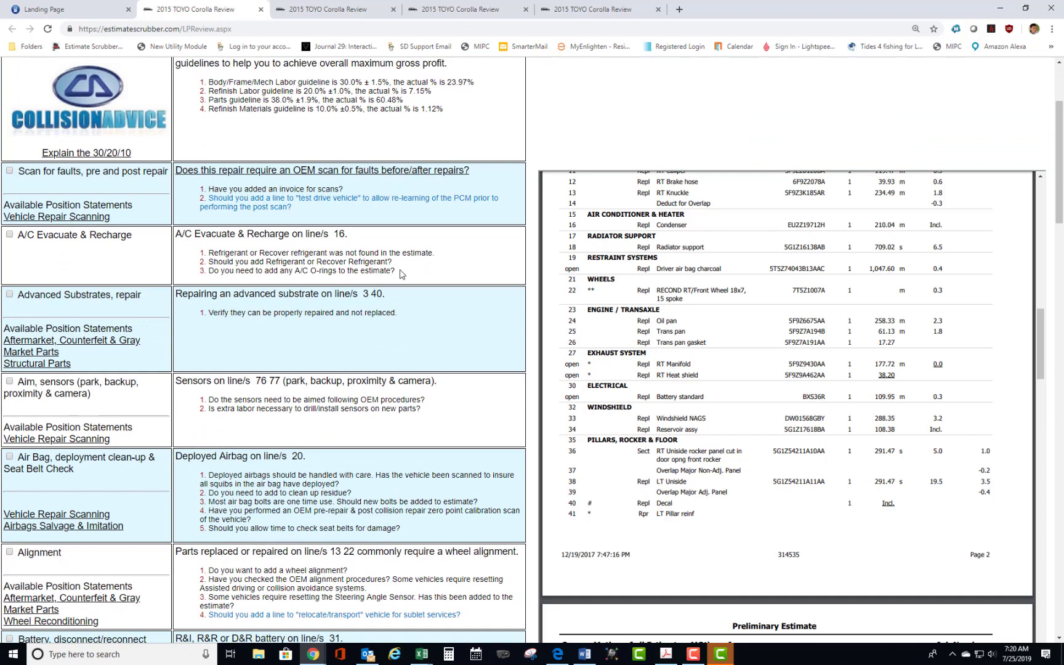
left_click_drag(401, 271, 179, 249)
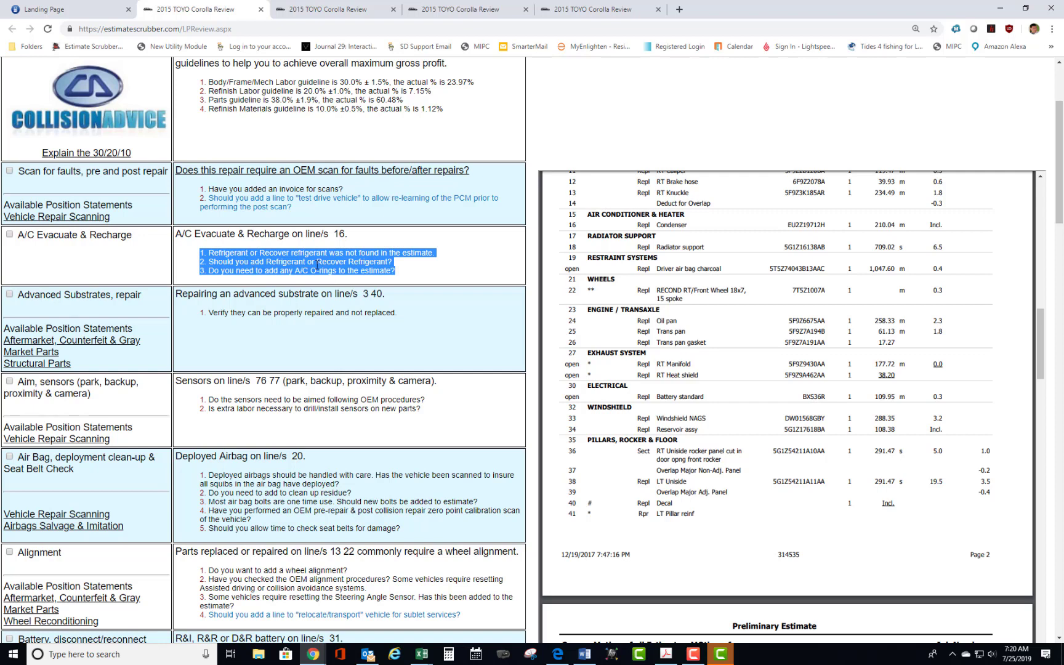
scroll(355, 285, "up", 2)
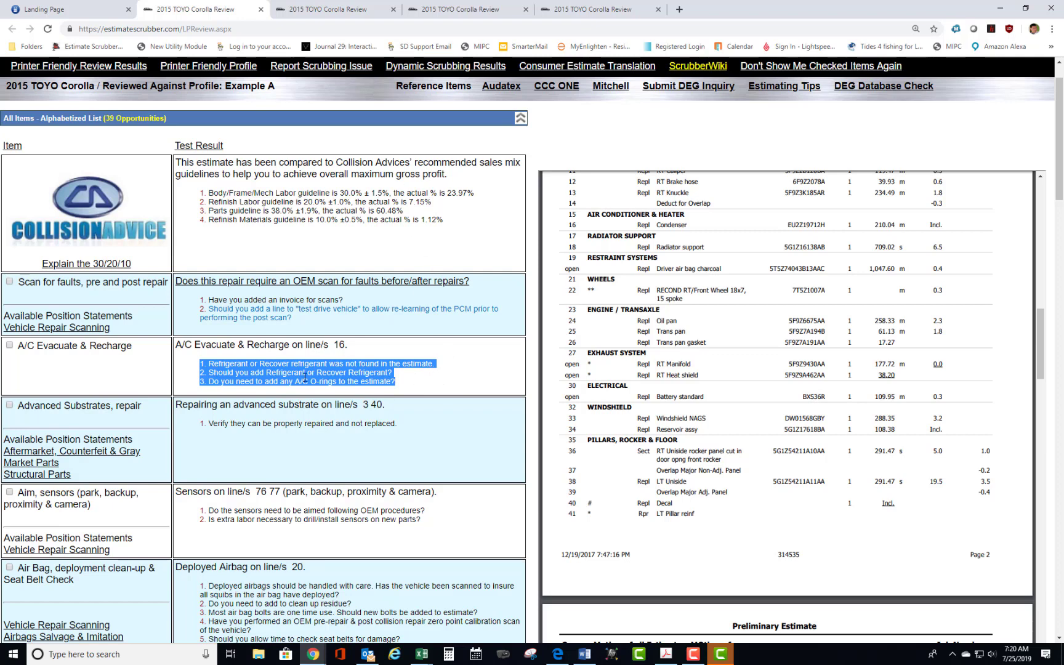
scroll(388, 363, "up", 1)
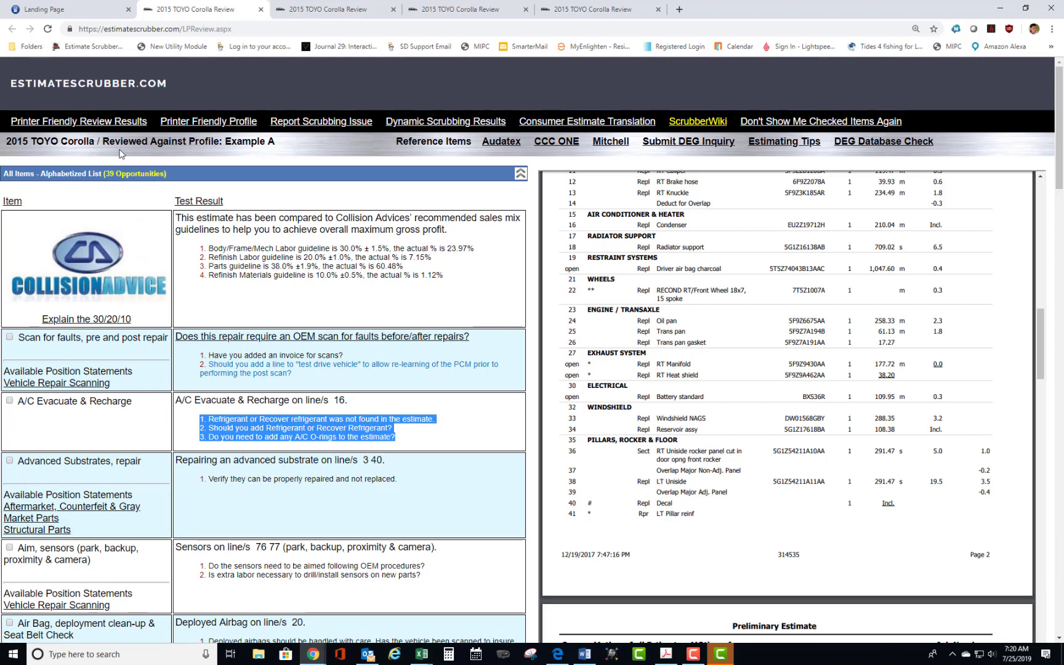
left_click(91, 12)
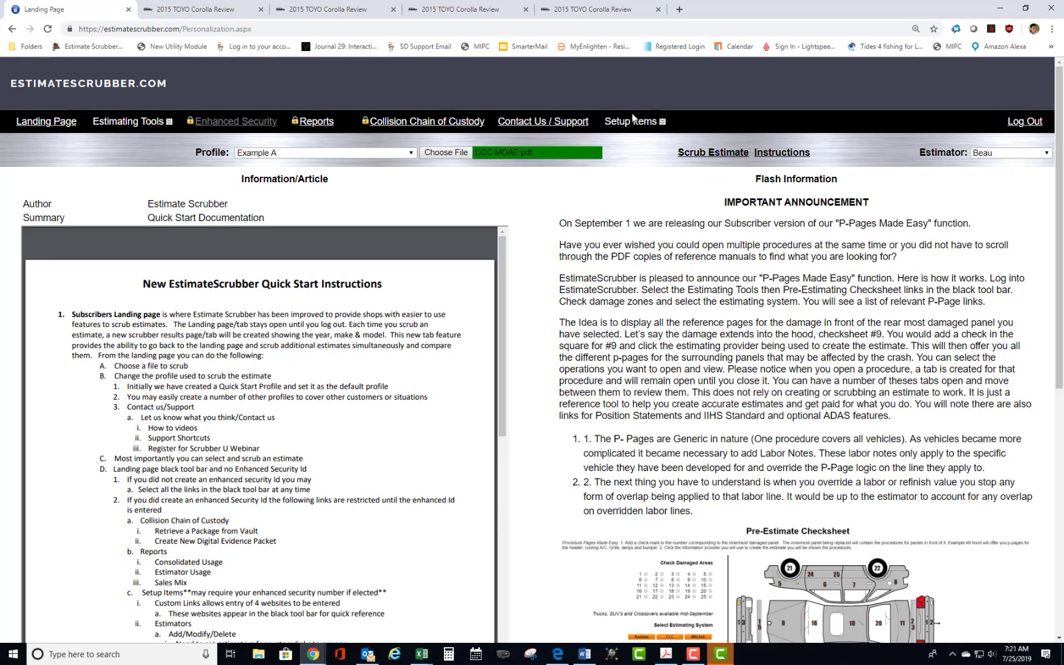
Open the review results customization and retrieve the custom results information for the Example A profile.
mouse_move(633, 121)
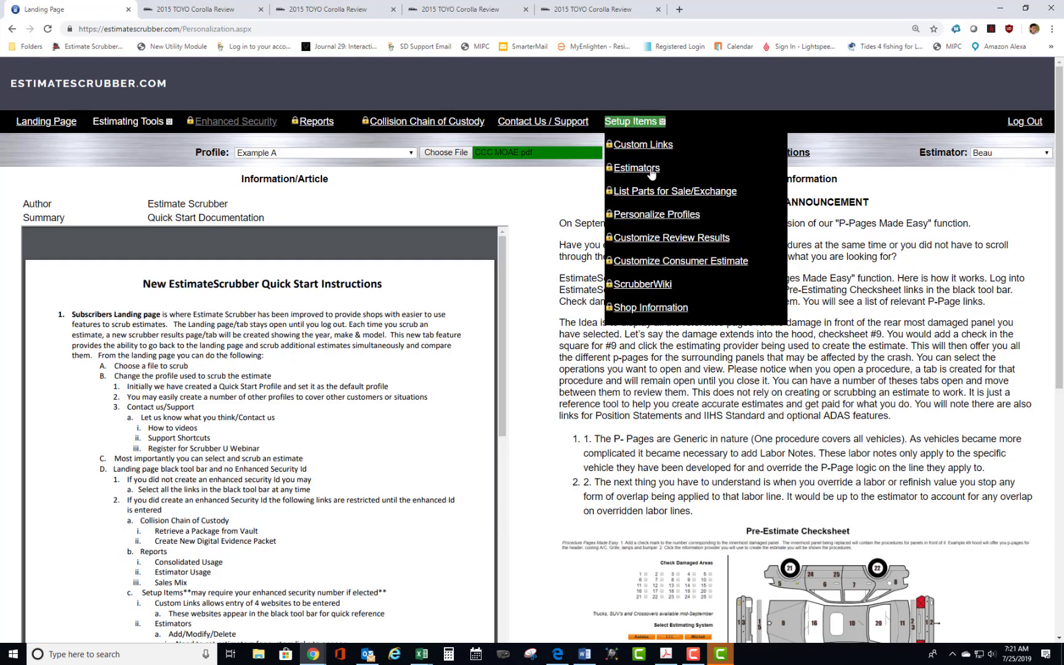
left_click(639, 245)
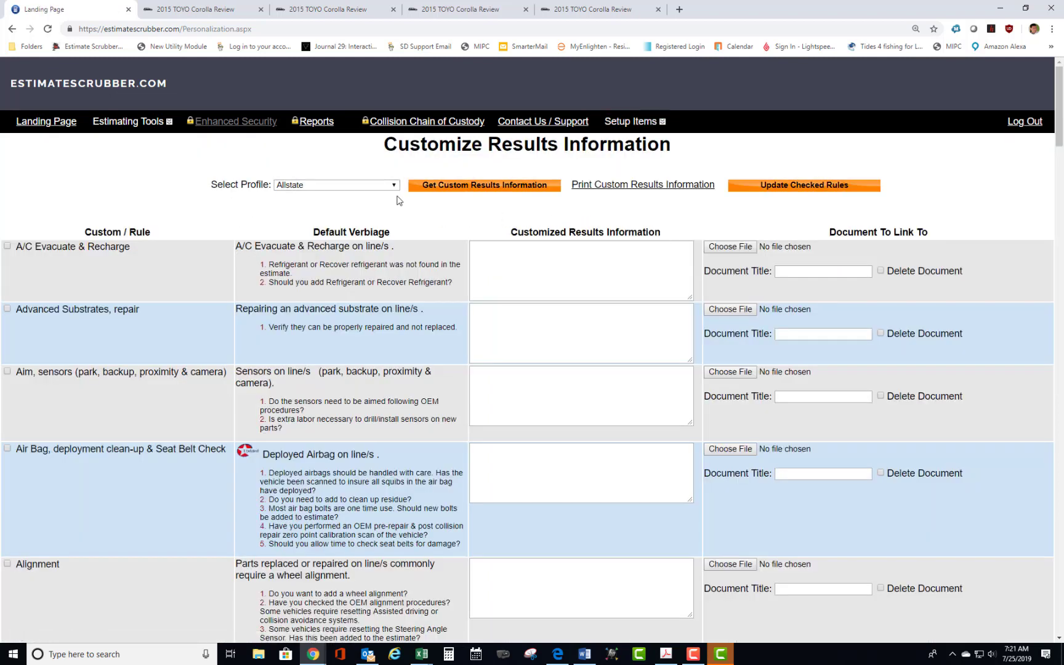
left_click(394, 186)
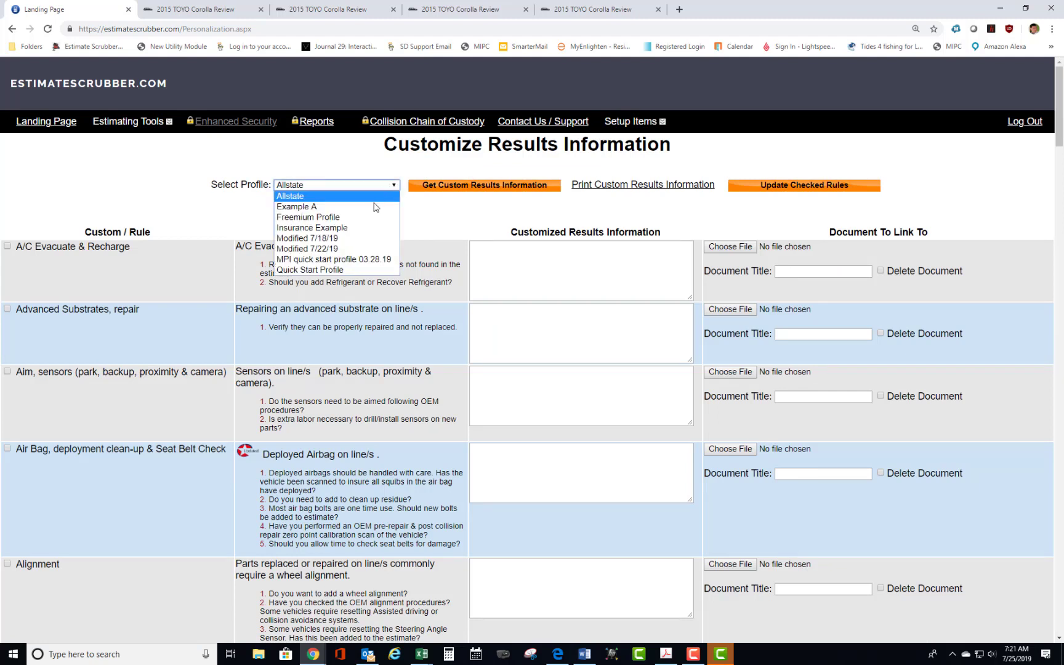
left_click(364, 212)
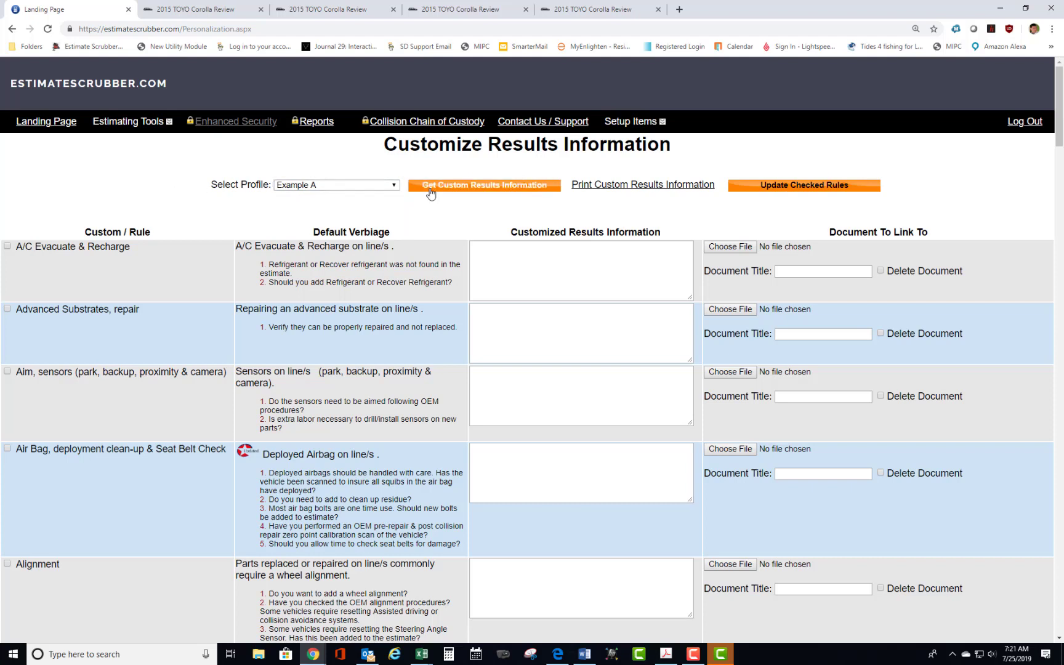
left_click(479, 188)
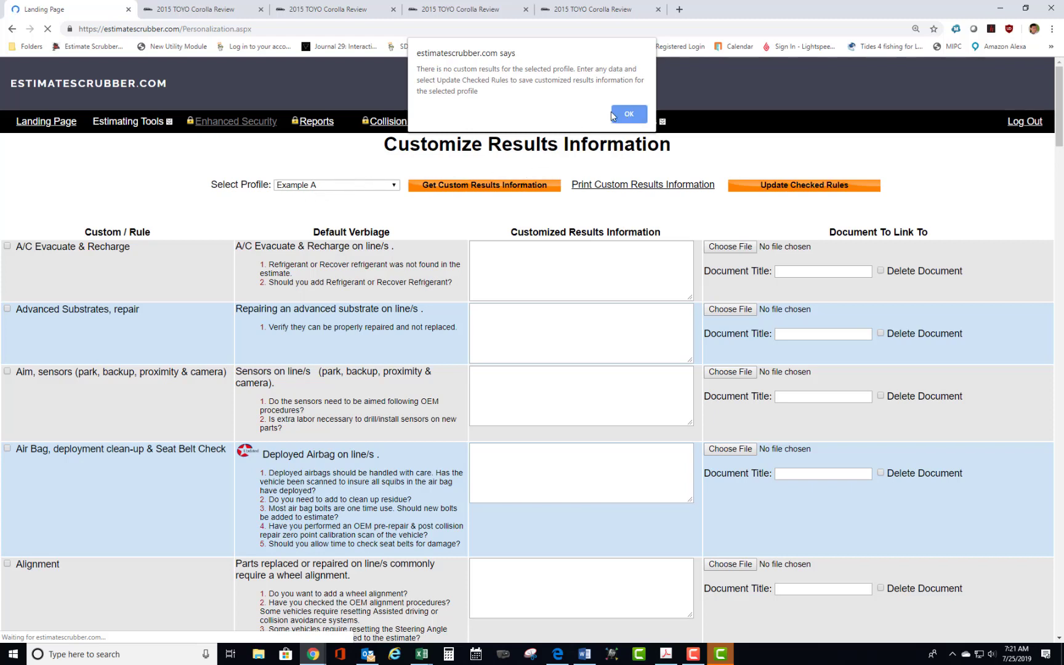
left_click(629, 115)
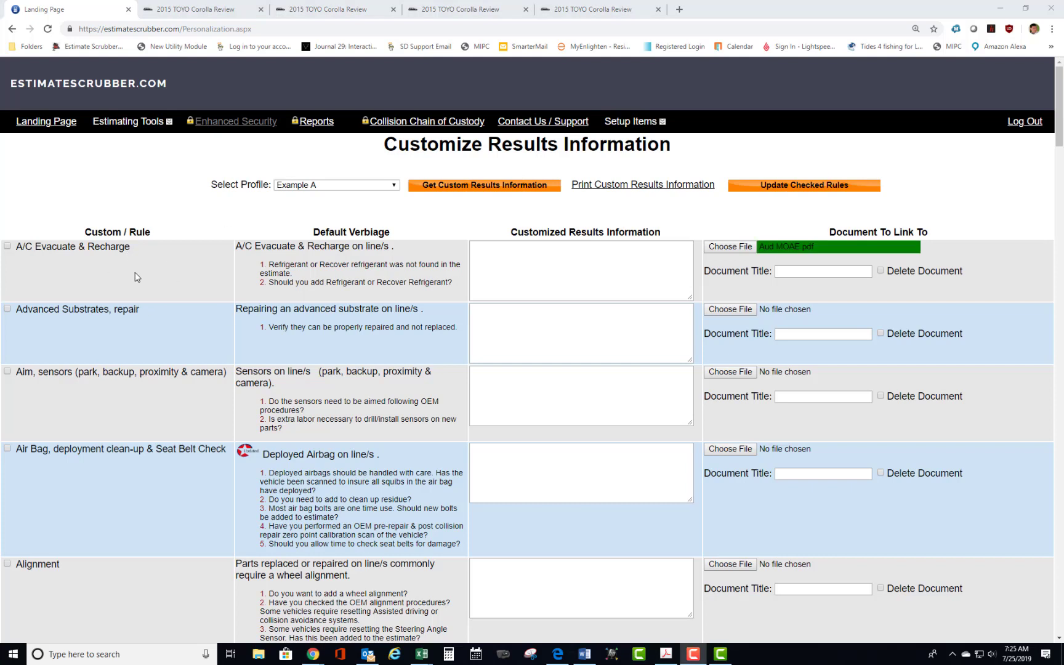
Mark the A/C Evacuate & Recharge rule for customization and enter "See Attached SOP" as its customized results information.
left_click(87, 188)
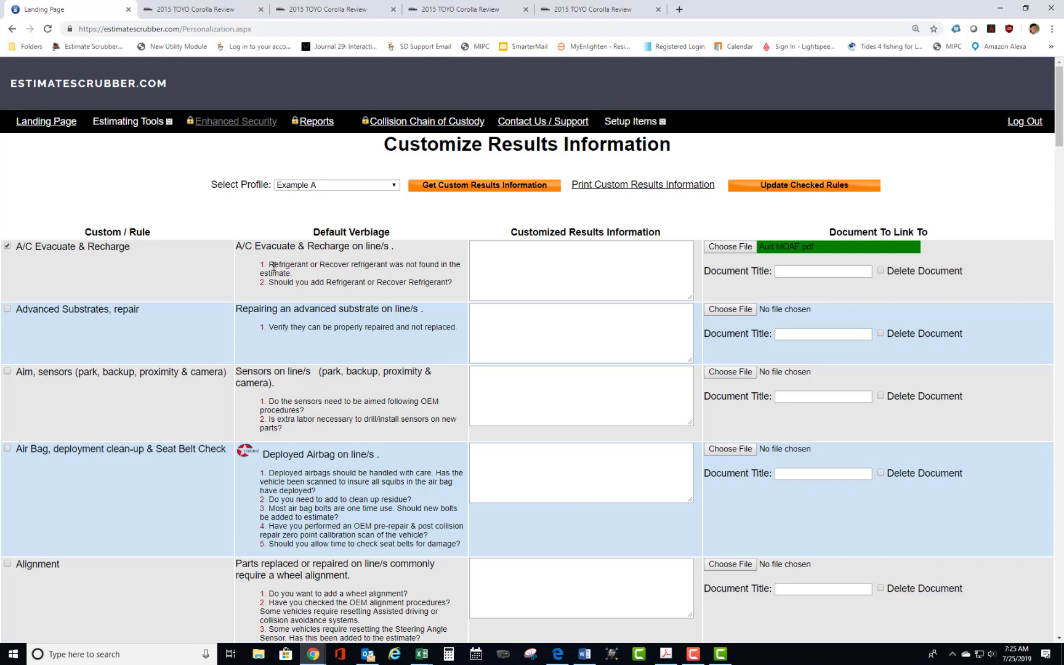
left_click_drag(266, 268, 433, 300)
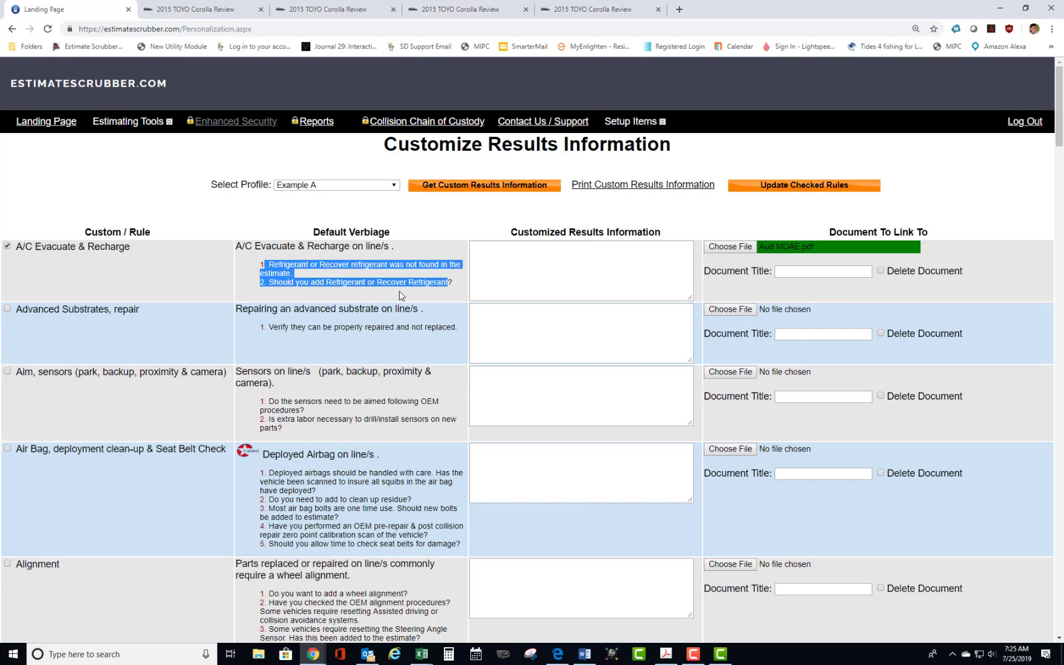
left_click(453, 282)
left_click(509, 257)
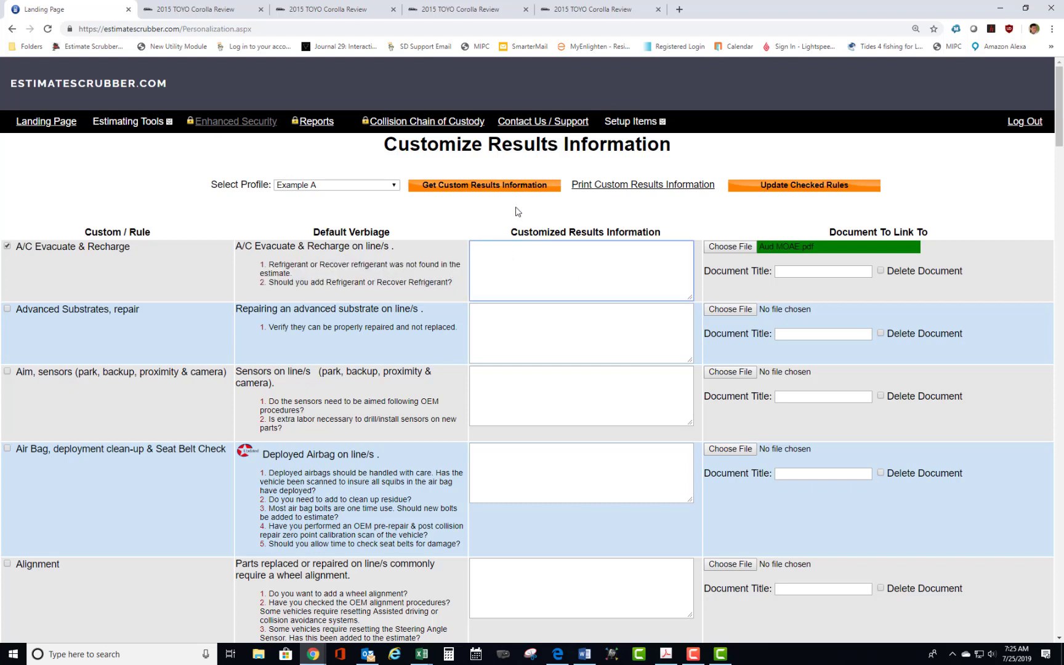
type("See Attached PSOP")
Link Aud MOAE.pdf from the Temp Estimates folder to the A/C Evacuate & Recharge rule, with the document title "A/C SOP.".
left_click(730, 247)
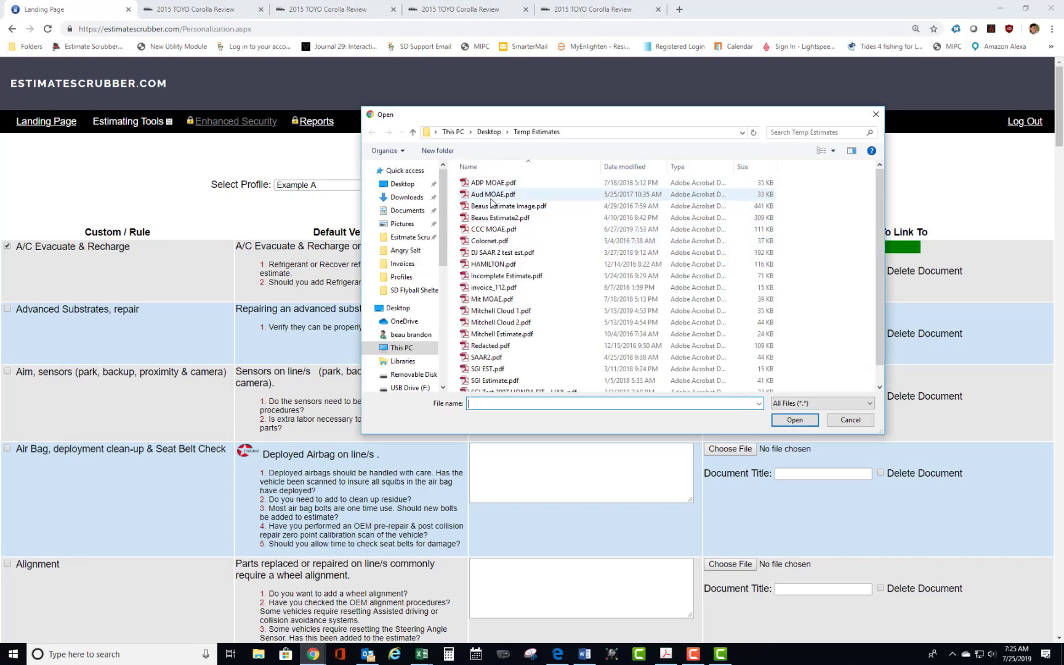
double_click(493, 194)
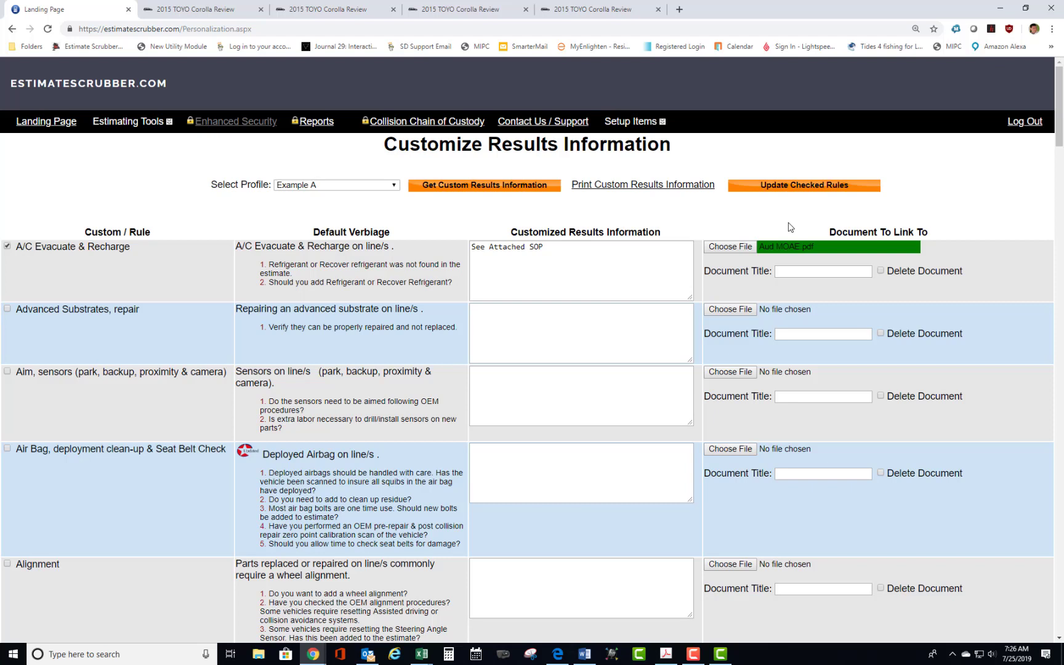
left_click(778, 270)
type("A/C PD")
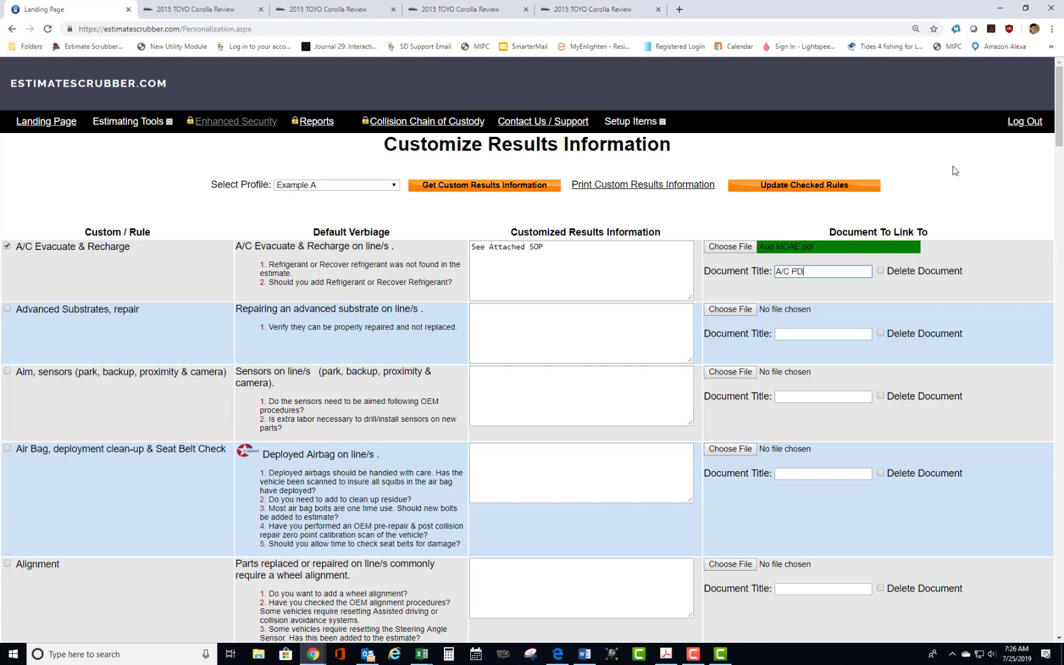
key("BackSpace")
key("BackSpace")
type("SO")
left_click_drag(827, 272, 761, 272)
left_click(831, 272)
left_click(814, 306)
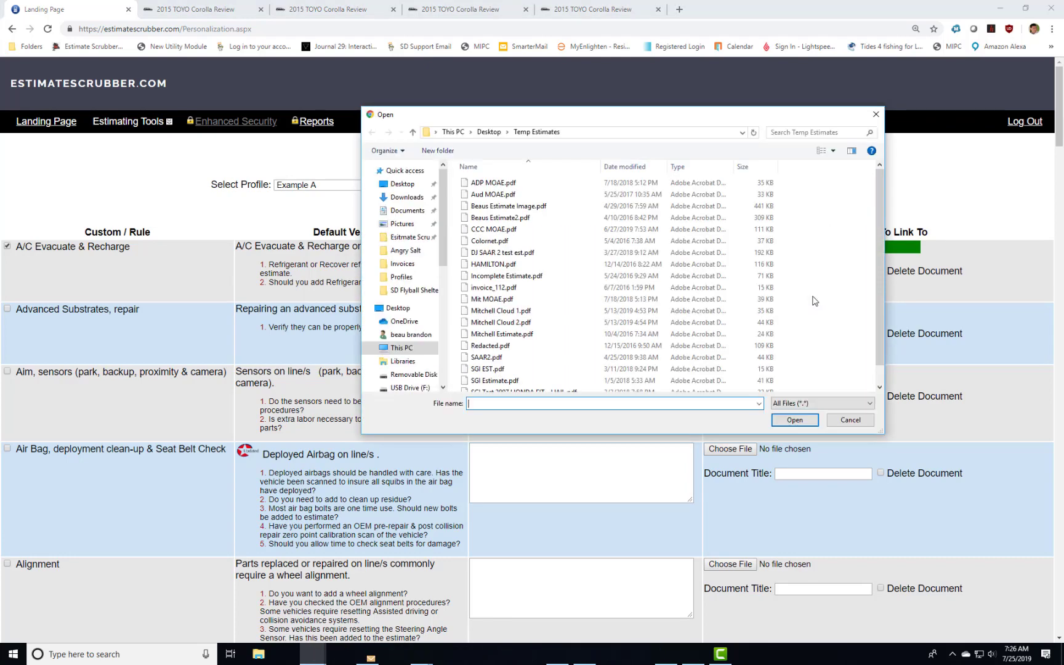
left_click(876, 114)
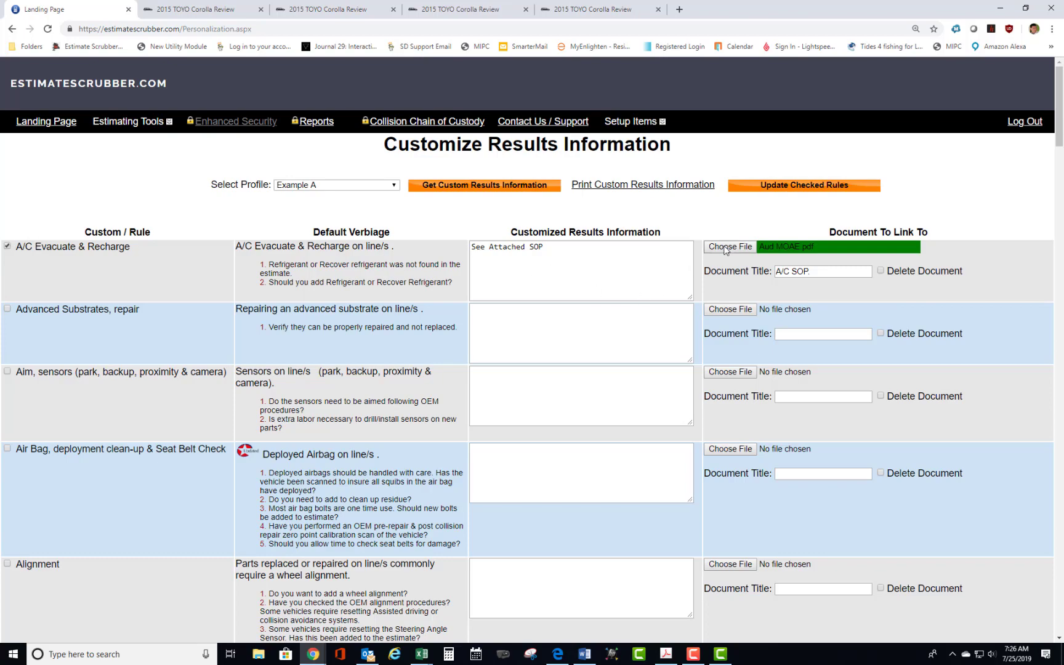
left_click(816, 271)
Save the checked rule's customization and reload the custom results information for Example A.
scroll(155, 351, "down", 3)
scroll(184, 322, "down", 10)
scroll(232, 283, "down", 7)
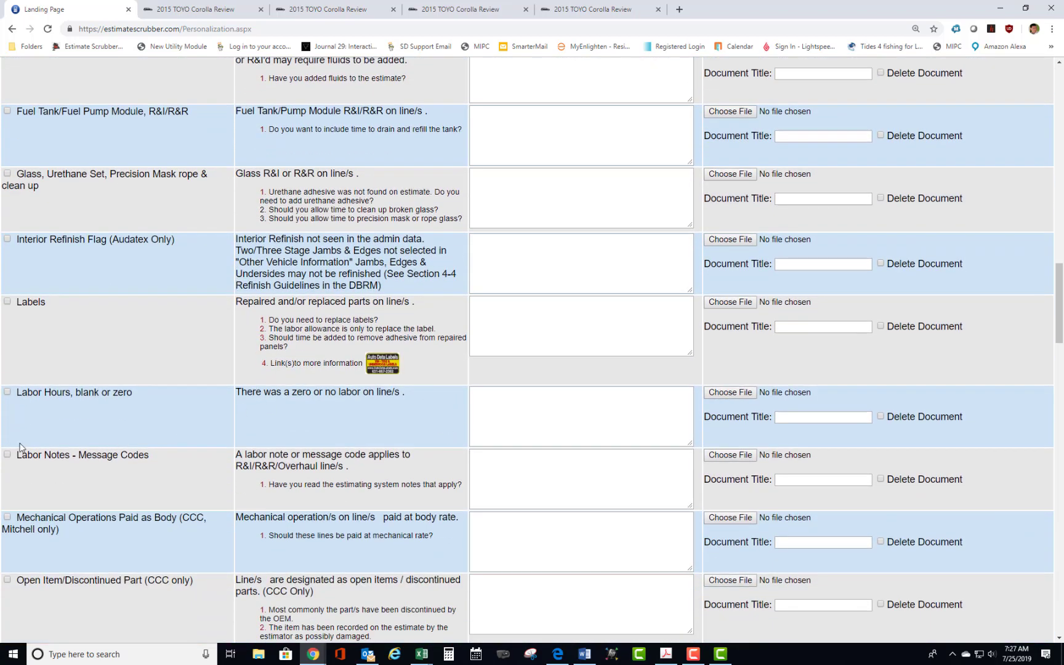
scroll(277, 302, "up", 2)
scroll(277, 302, "up", 20)
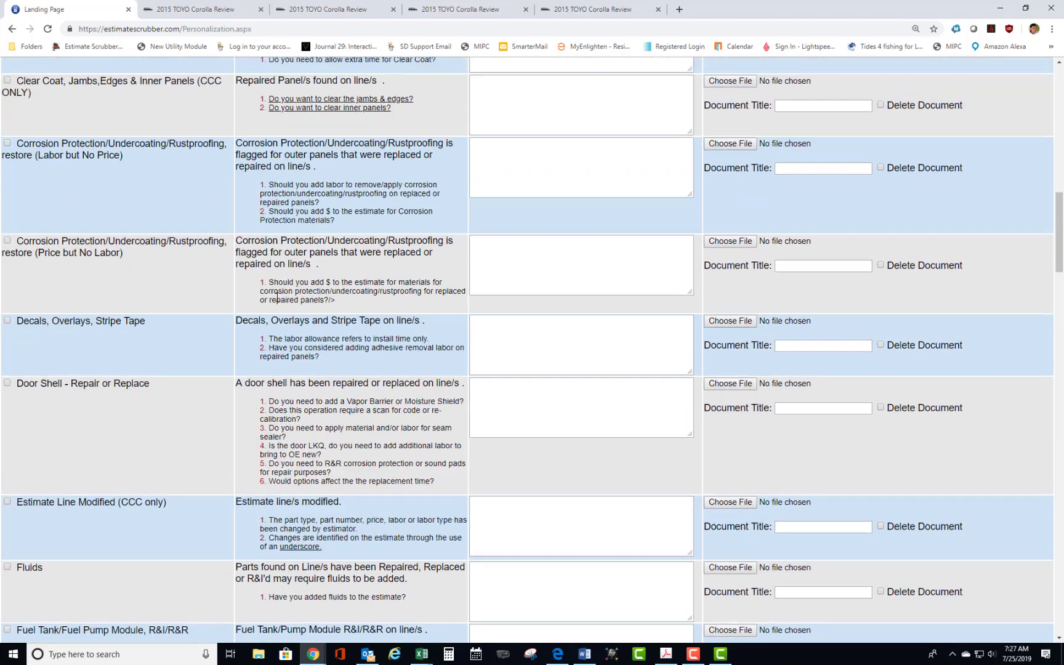
scroll(278, 294, "up", 3)
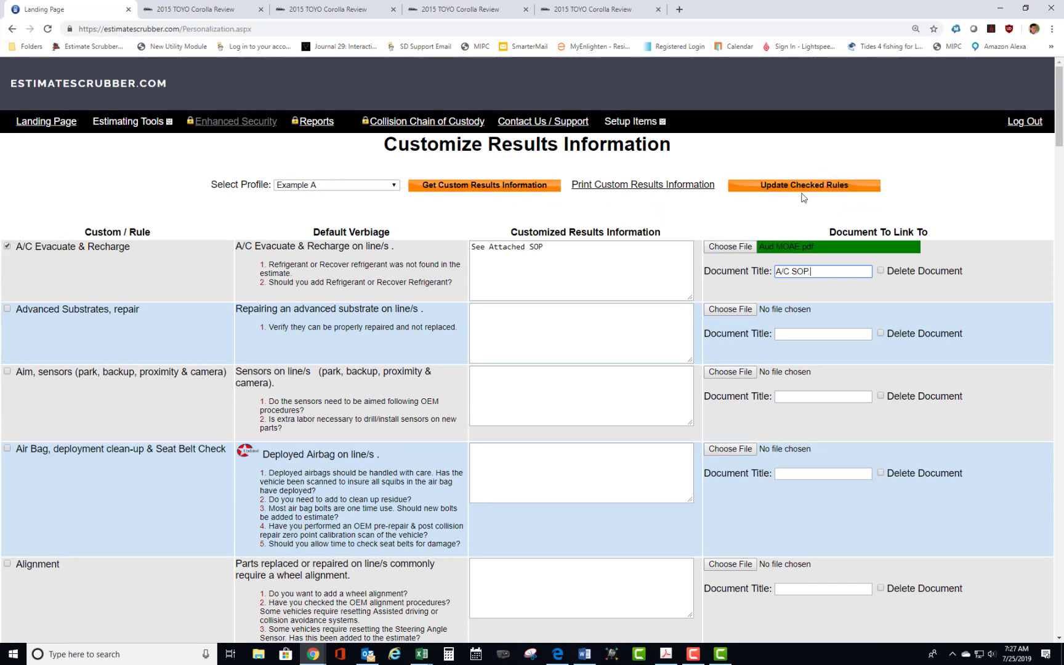
left_click(778, 191)
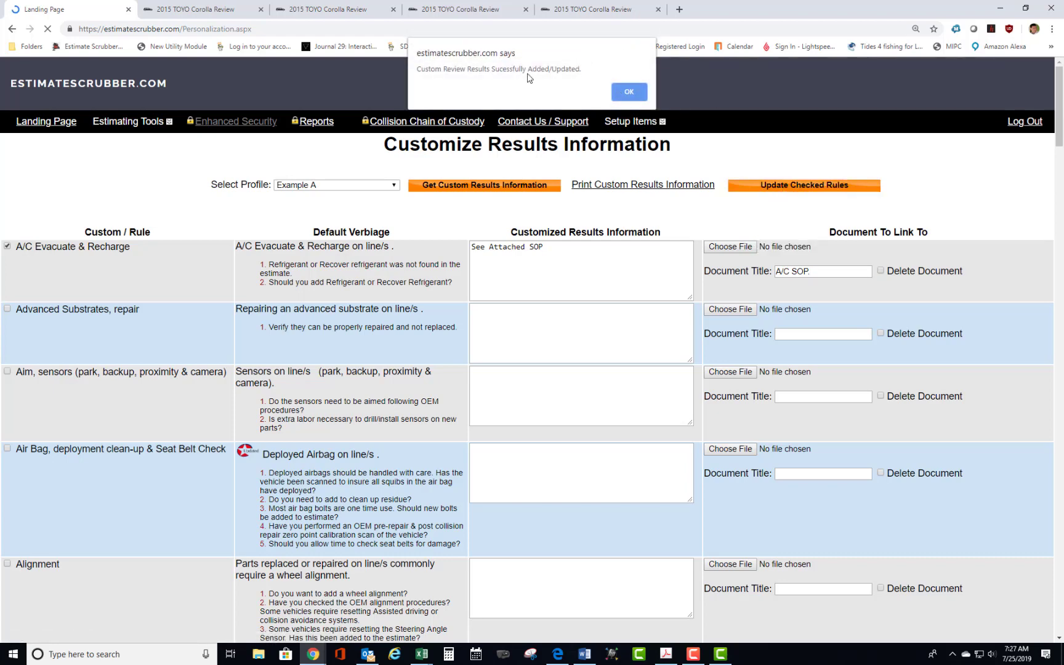
left_click(633, 93)
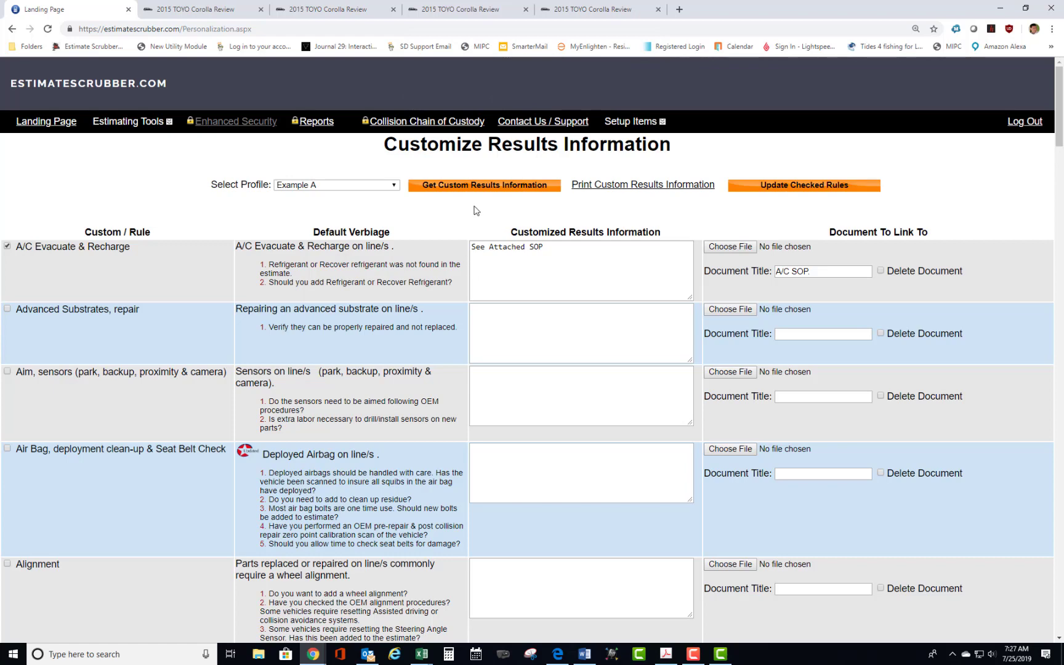
left_click(445, 188)
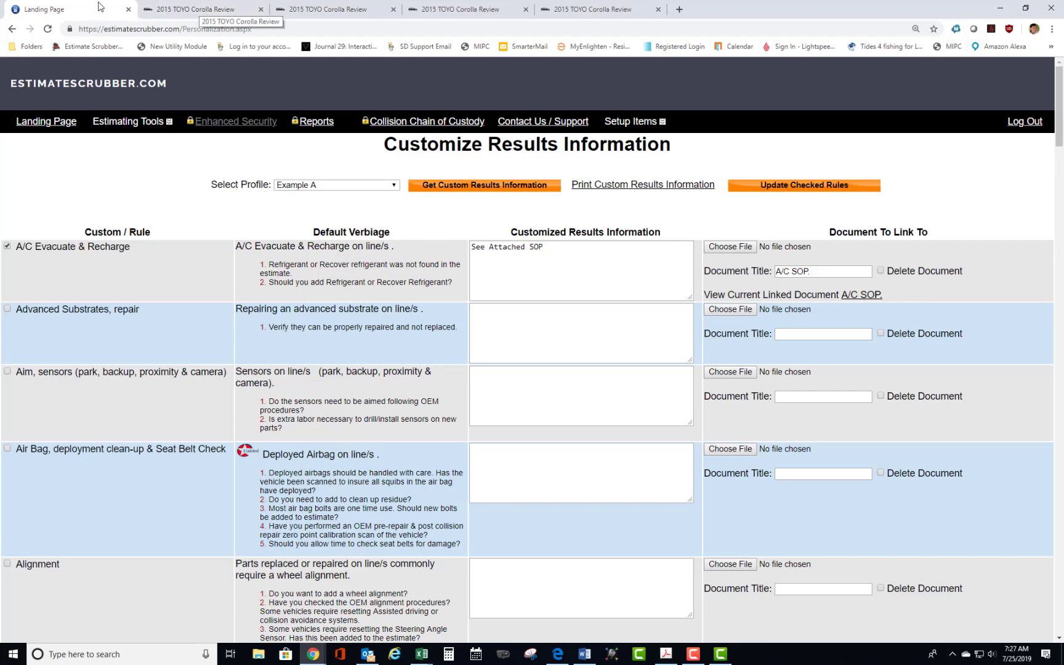
Close the earlier Example A review of the Corolla and scrub CCC MOAE.pdf again from the landing page.
left_click(198, 11)
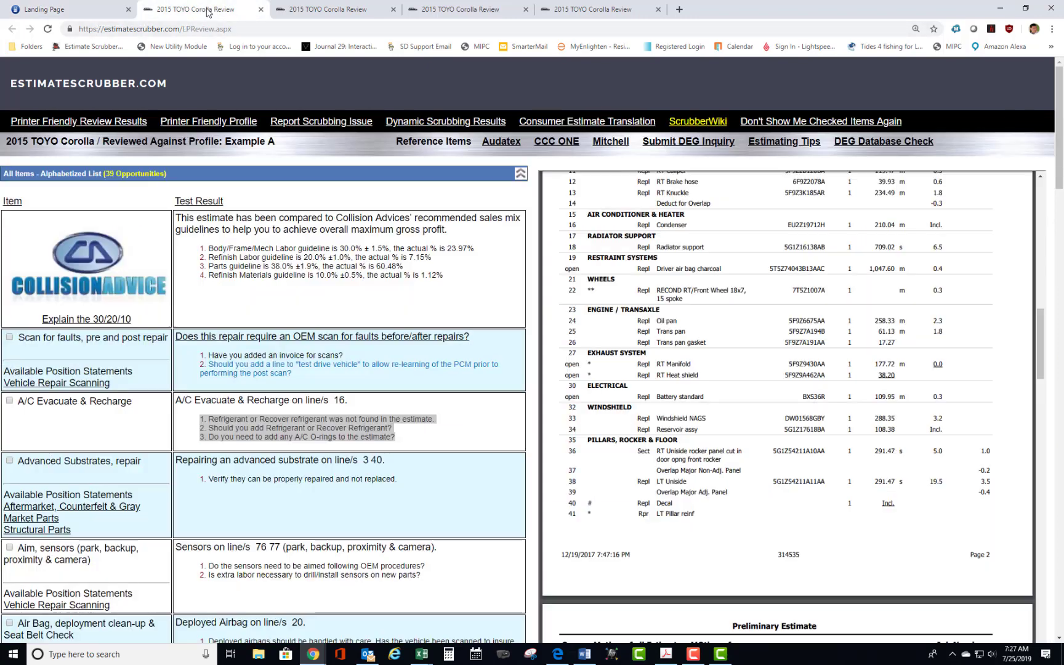
left_click(262, 10)
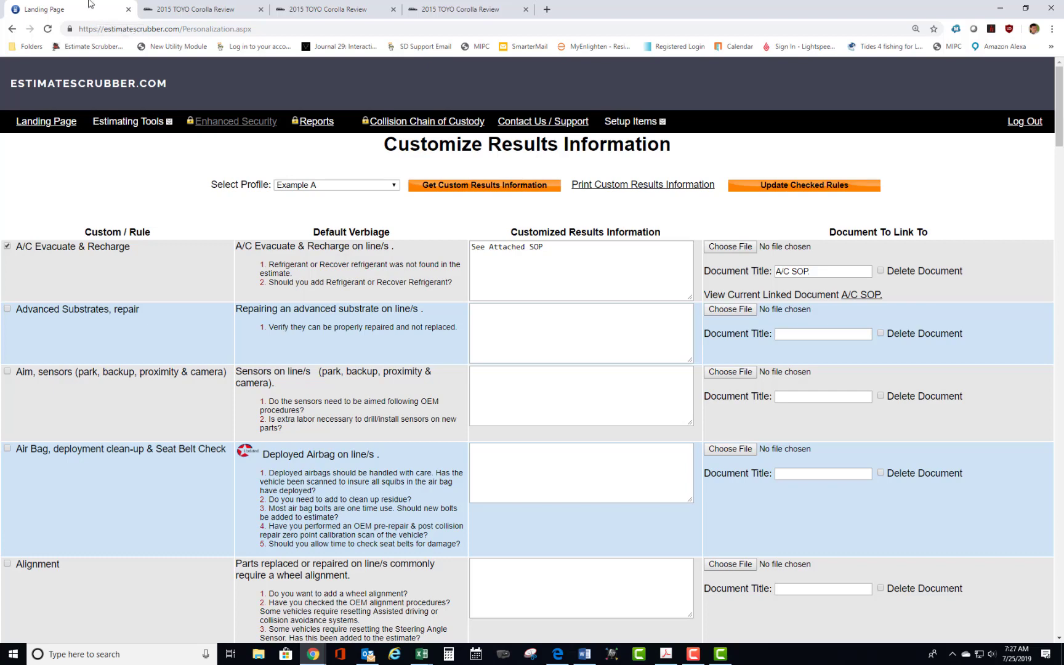
left_click(52, 125)
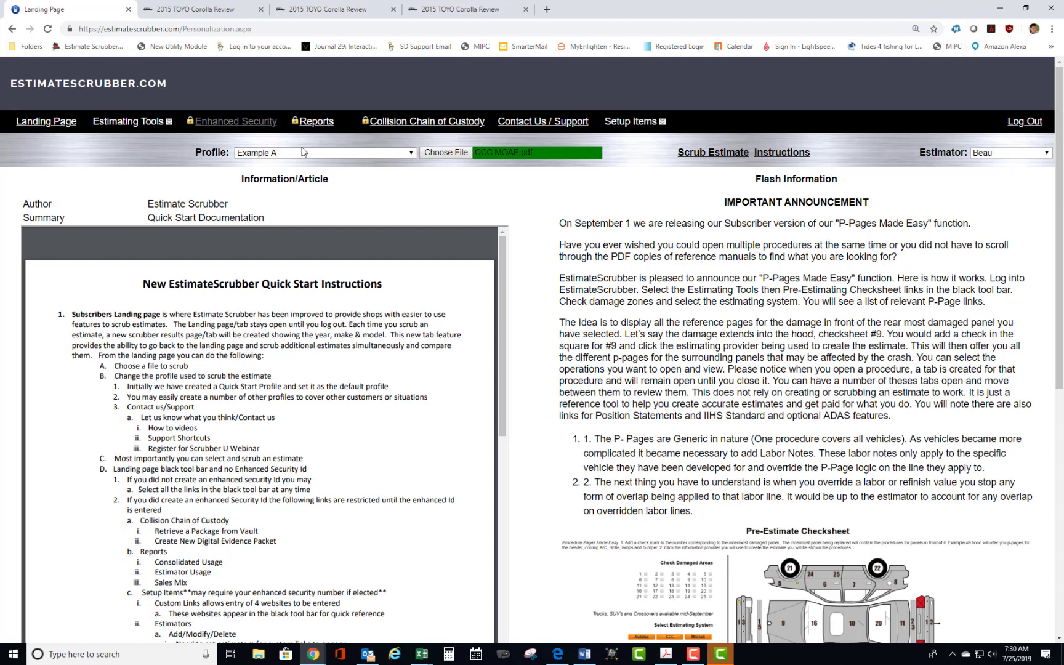
left_click(454, 154)
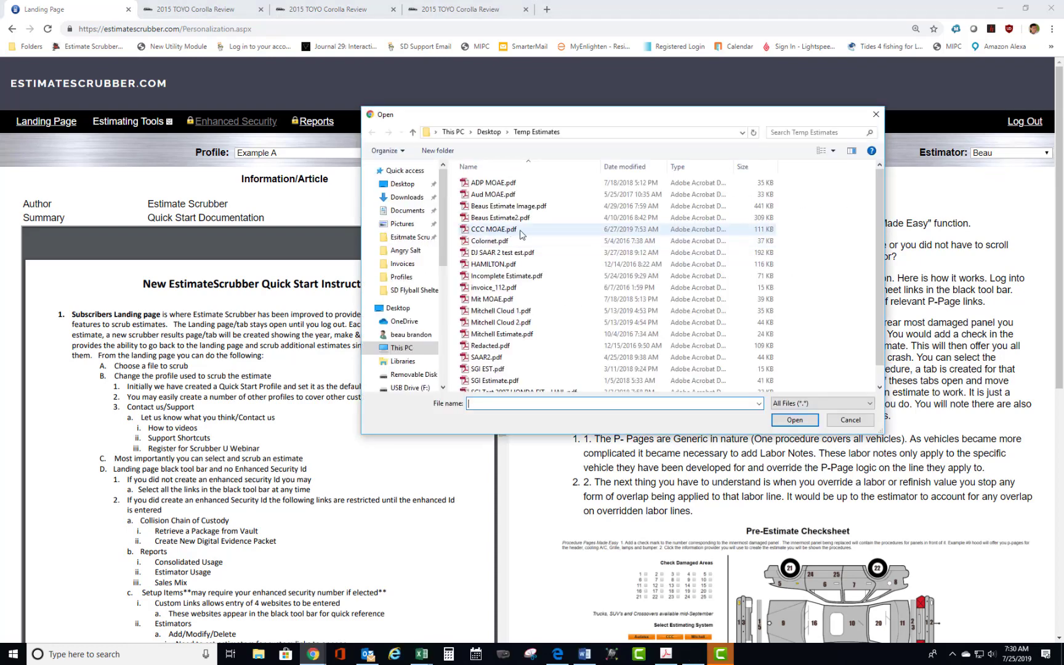
left_click(494, 229)
left_click(800, 422)
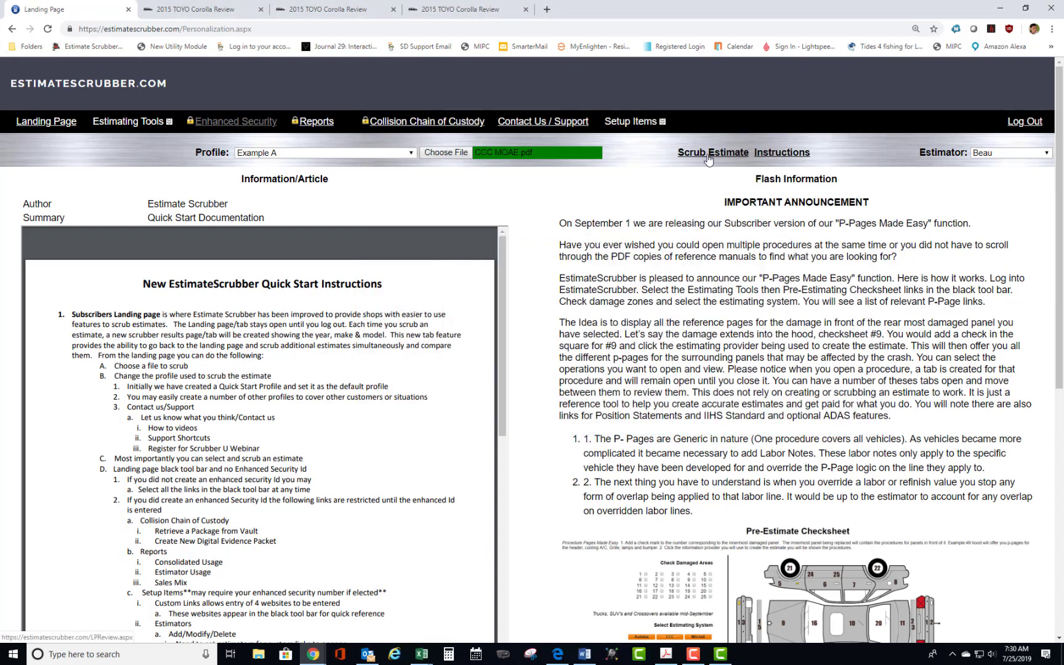
left_click(708, 155)
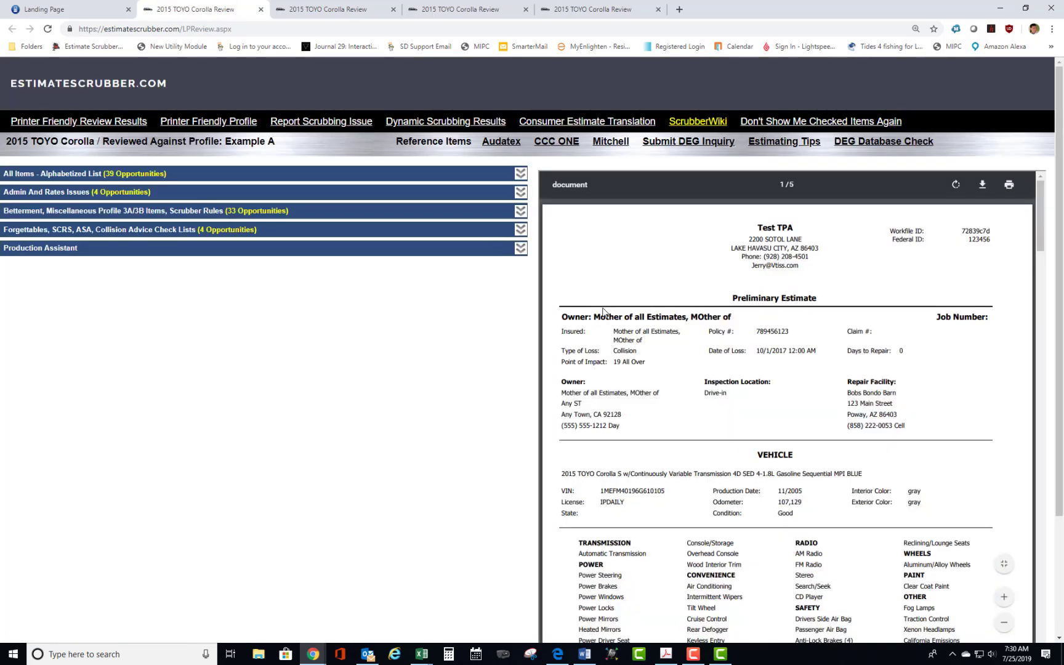
Examine the A/C Evacuate & Recharge result in the new review's alphabetized list of all items, and return to the landing page.
left_click(523, 174)
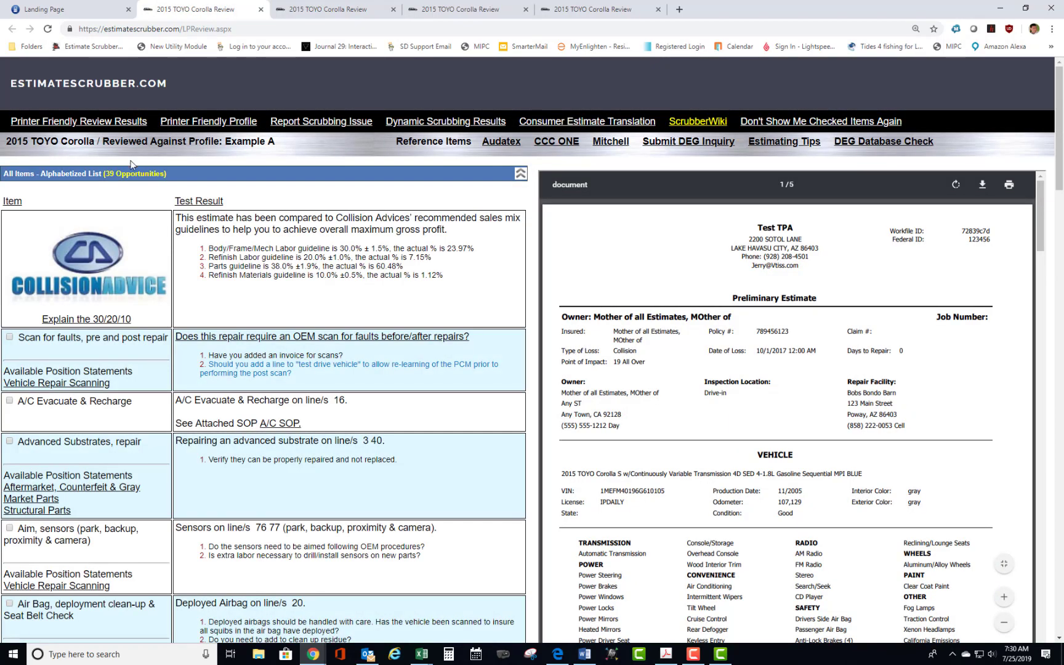
left_click_drag(17, 401, 142, 414)
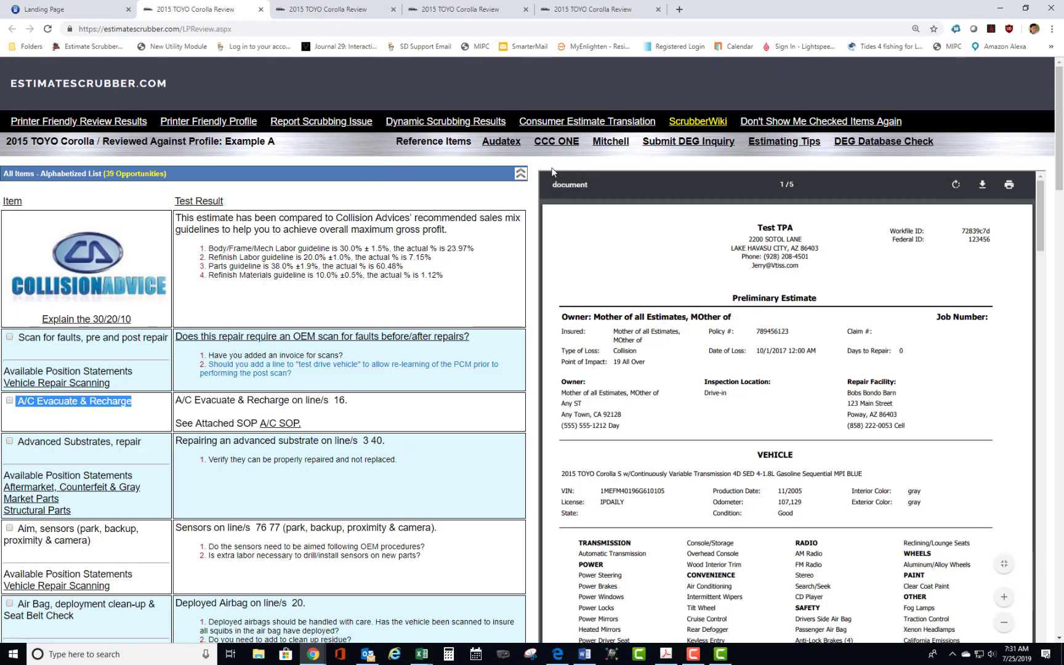
left_click(86, 13)
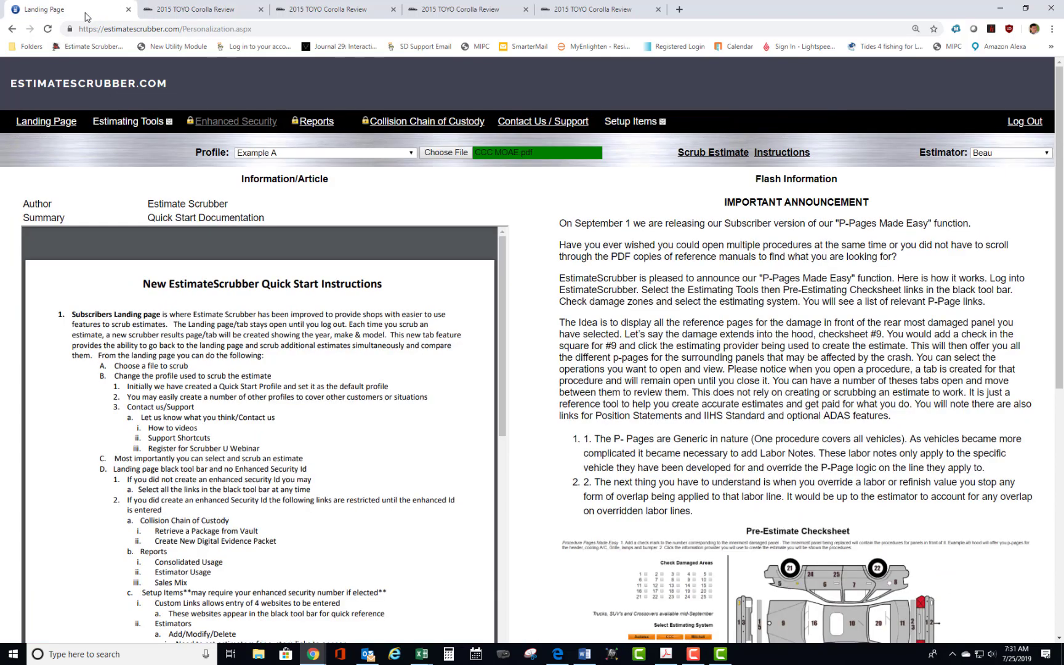